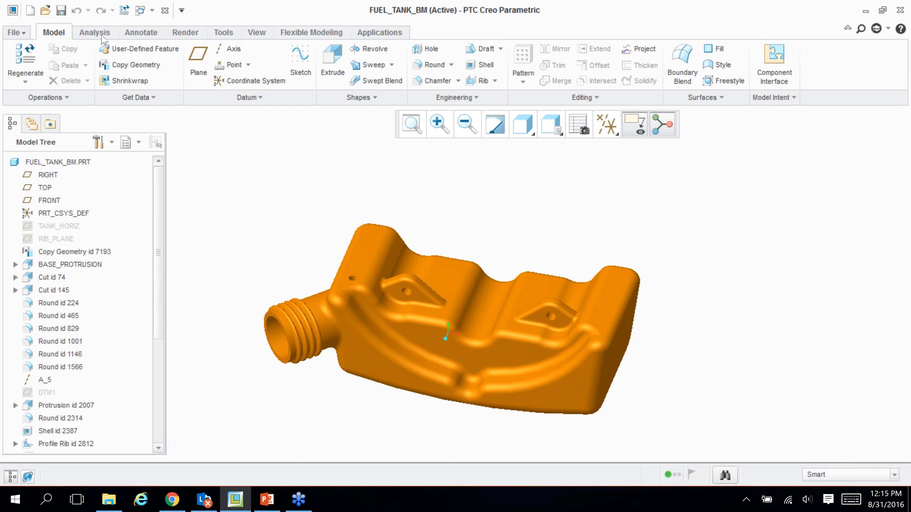
click(98, 35)
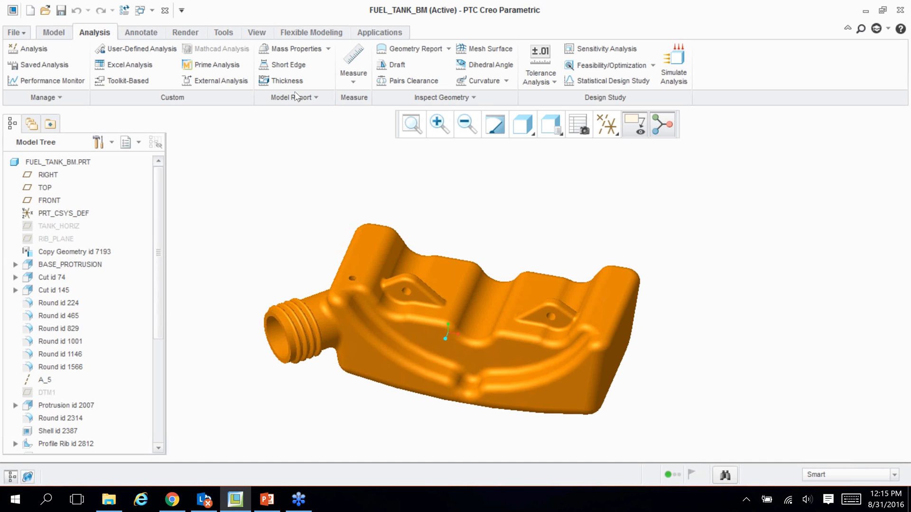
click(303, 50)
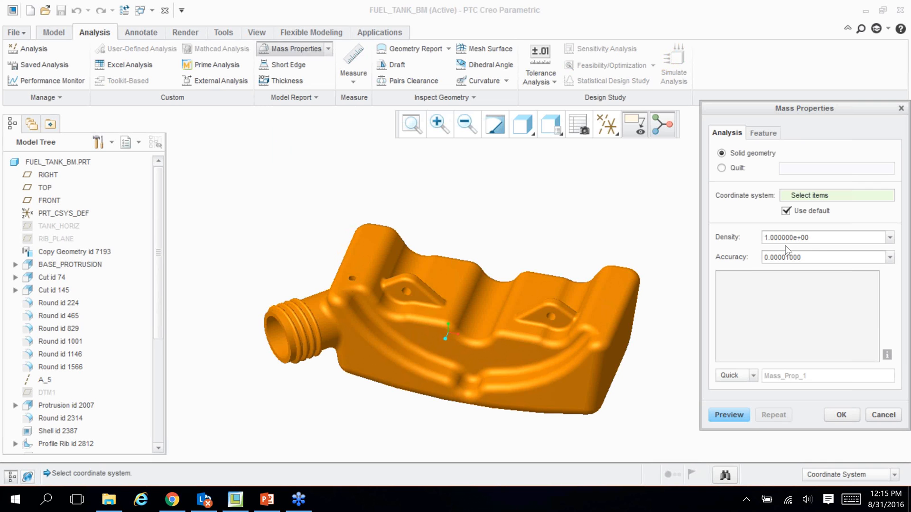
double_click(815, 238)
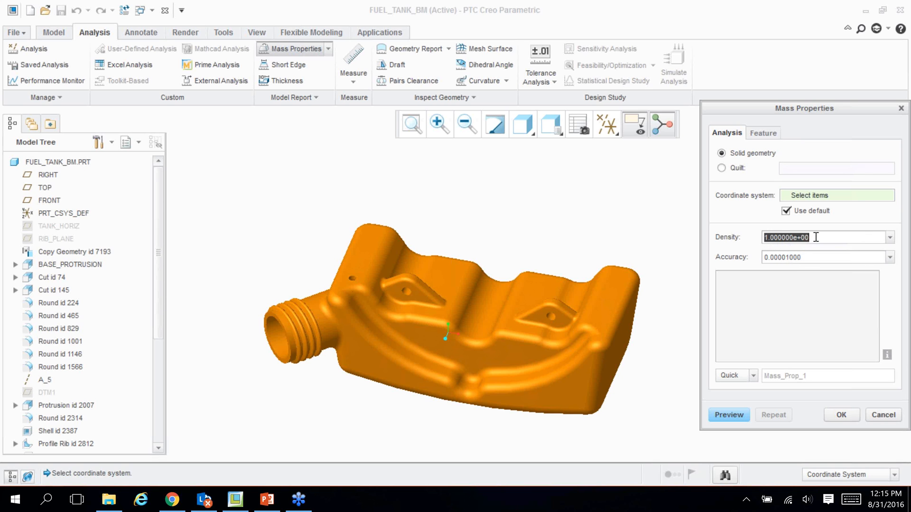
text(2700)
click(754, 377)
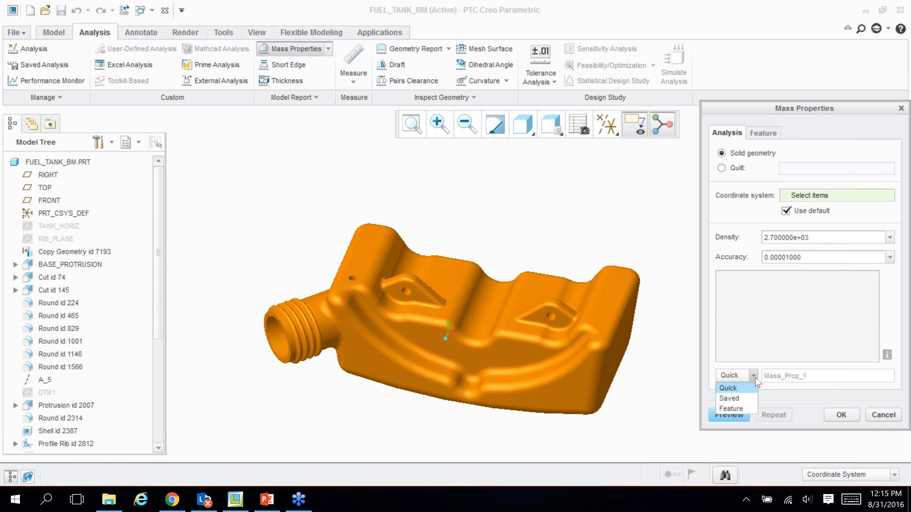
click(745, 409)
double_click(814, 374)
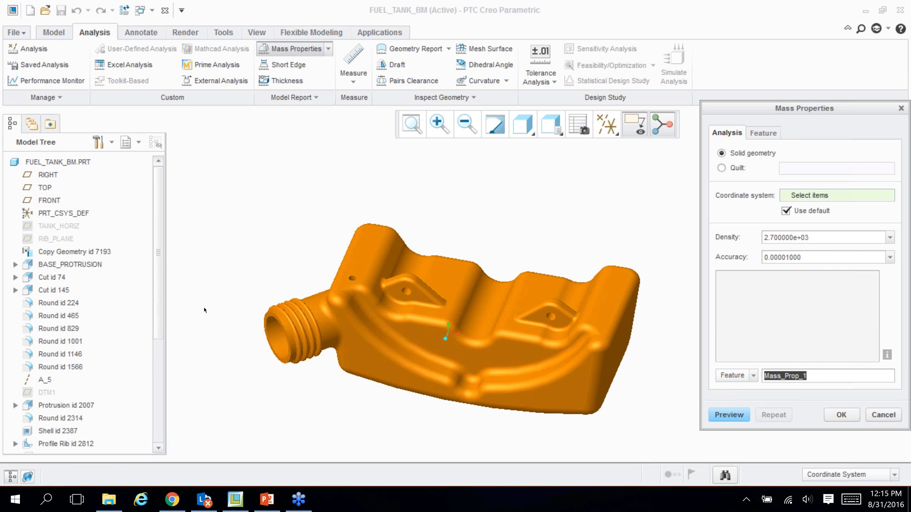
click(157, 329)
drag(157, 328, 160, 360)
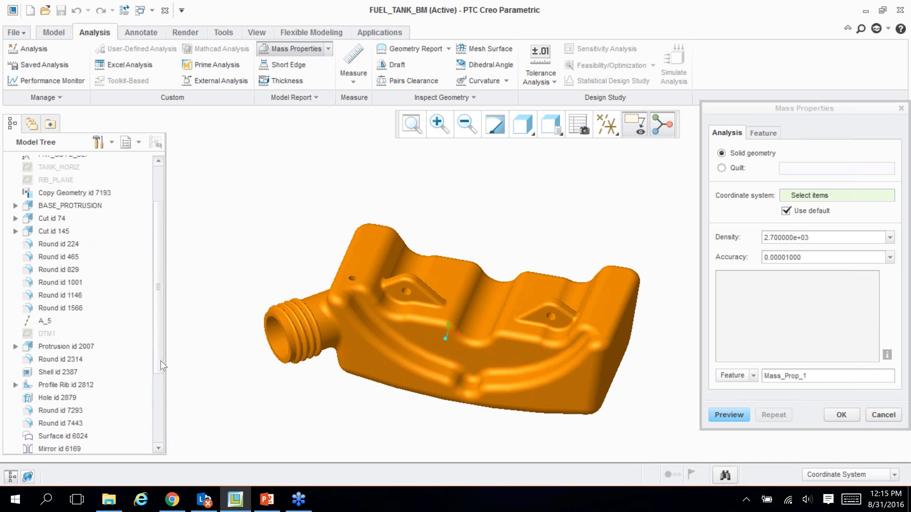
click(99, 142)
click(141, 160)
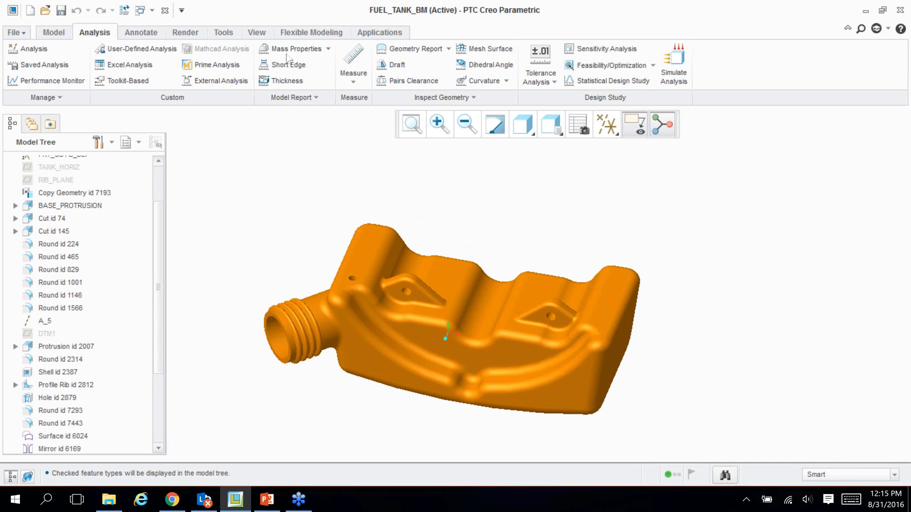
Run a mass properties analysis on the fuel tank with density 2700, preview it and save it as feature Mass_Prop_1
click(286, 50)
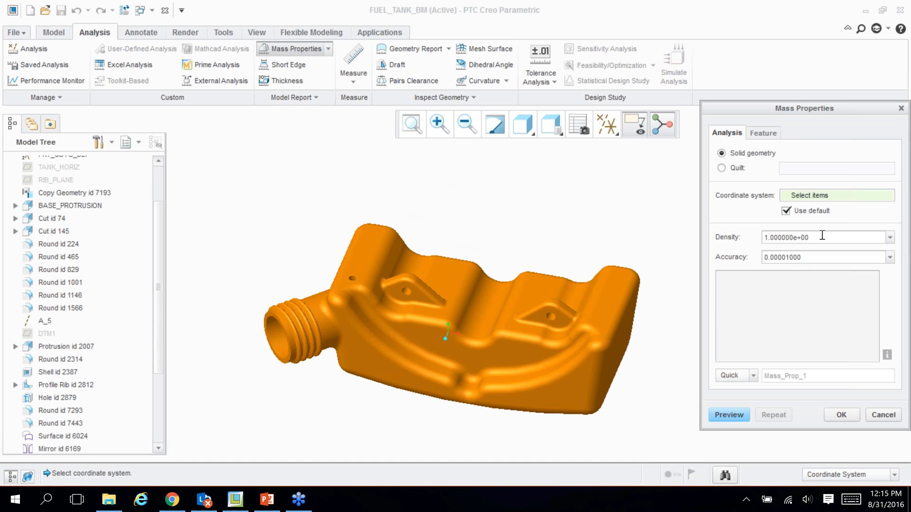
double_click(822, 235)
text(2700)
click(753, 375)
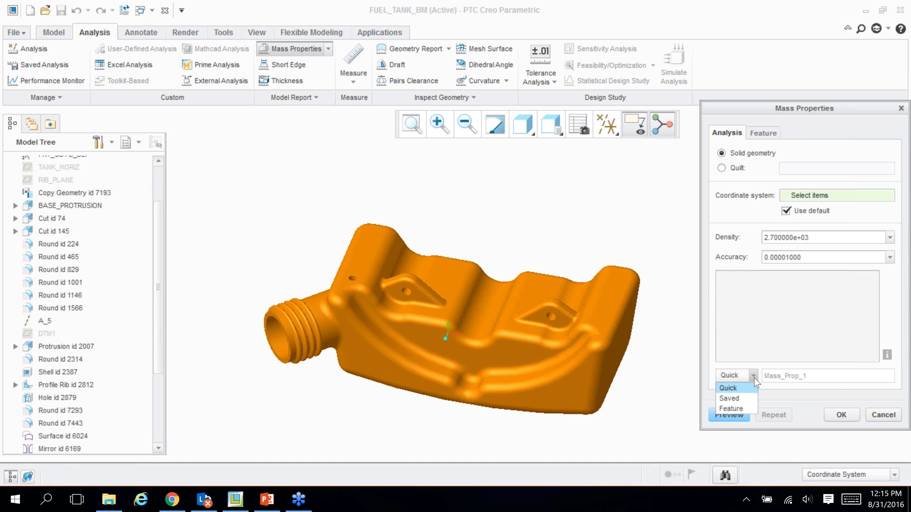
click(736, 409)
click(736, 418)
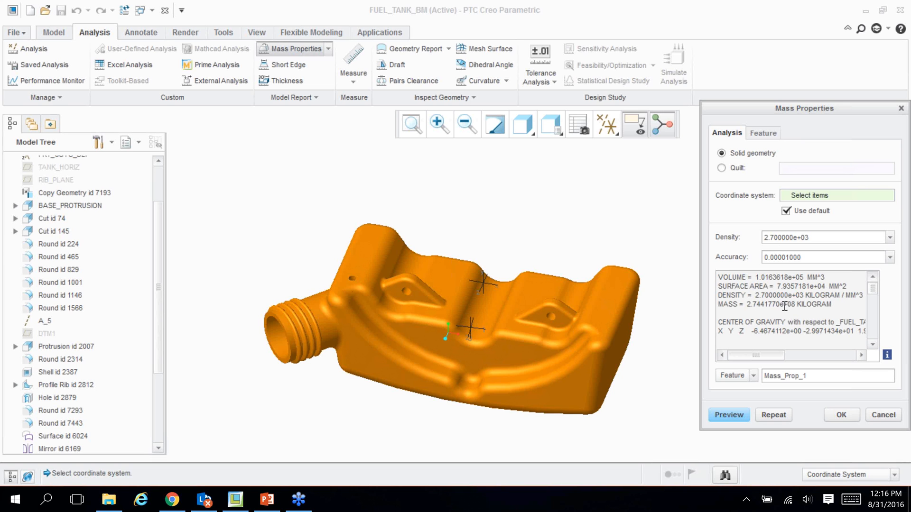
click(842, 416)
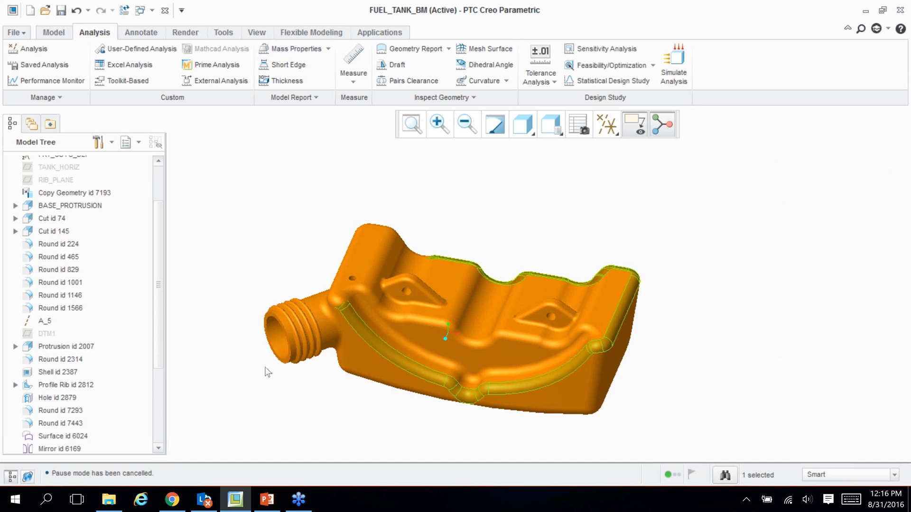
Review the volume, surface area and mass parameters of MASS_PROP_1 in the part's parameter list
drag(158, 356, 160, 431)
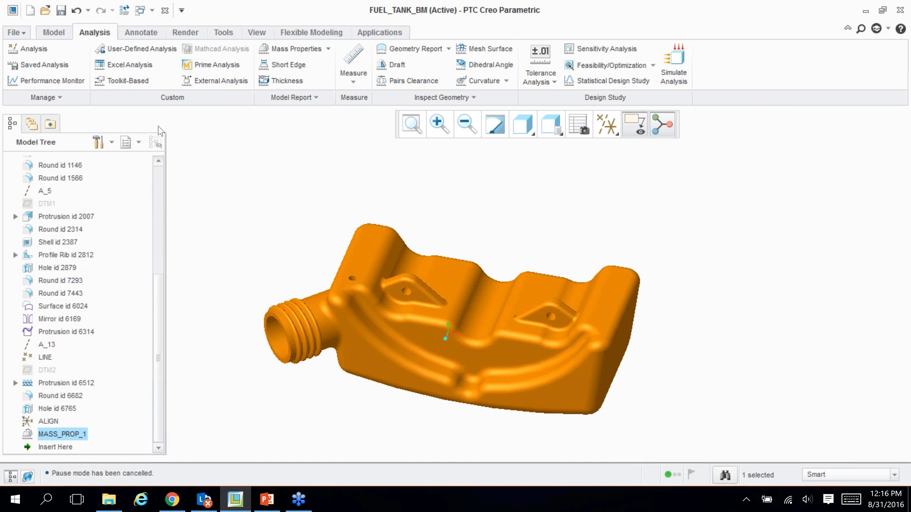
click(54, 32)
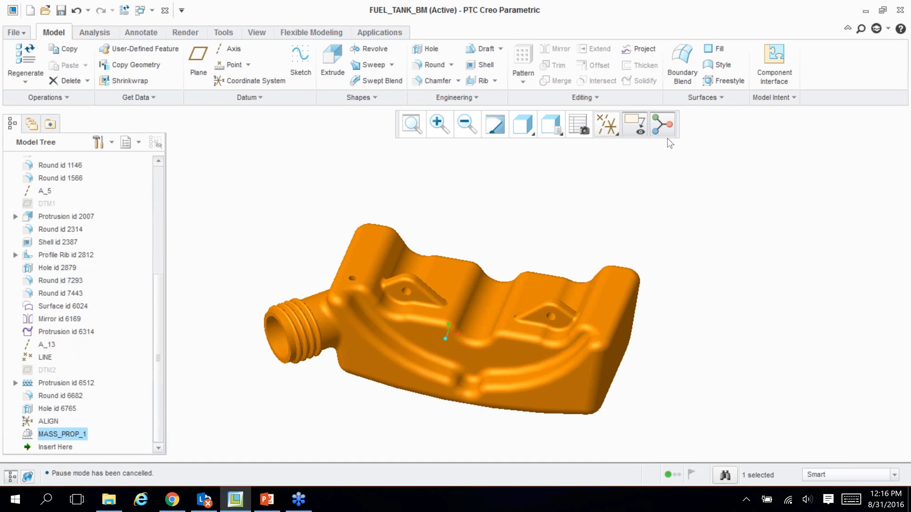
click(772, 98)
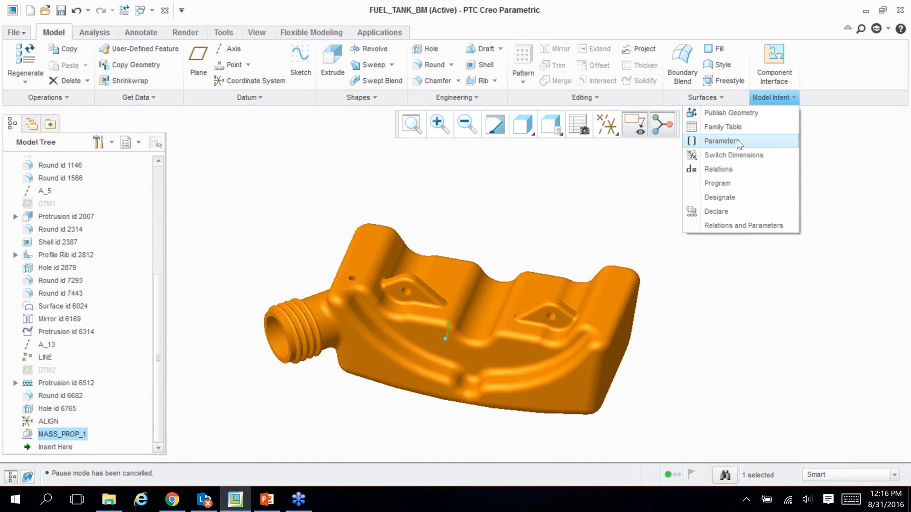
click(739, 144)
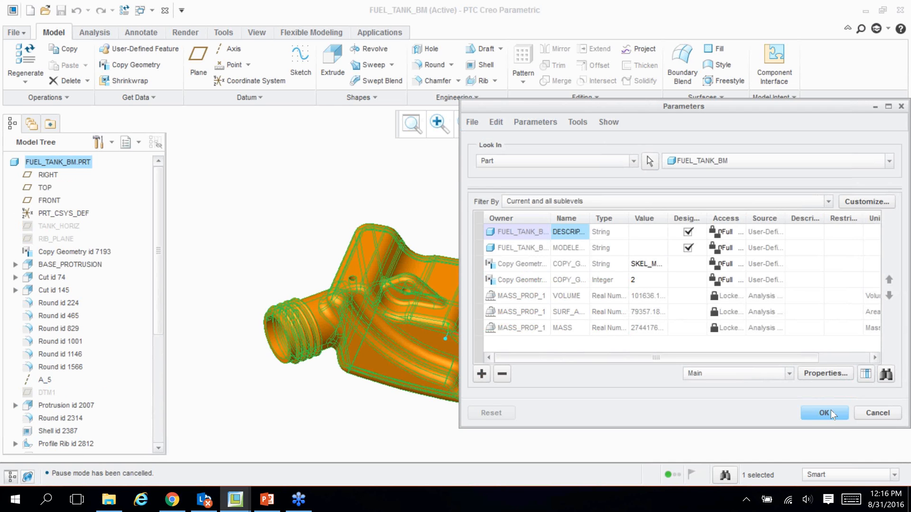
click(824, 413)
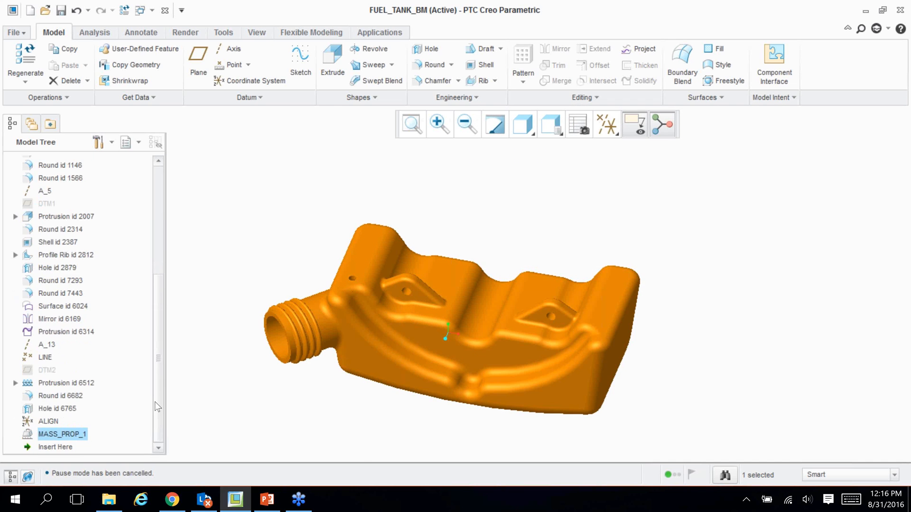
Add a model tree column for the feature parameter "mass" and clear the selection
click(111, 143)
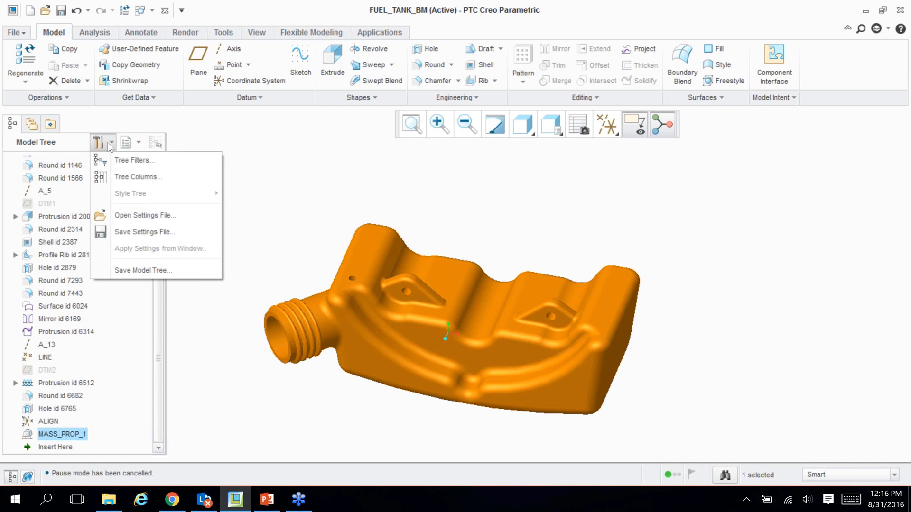
click(150, 179)
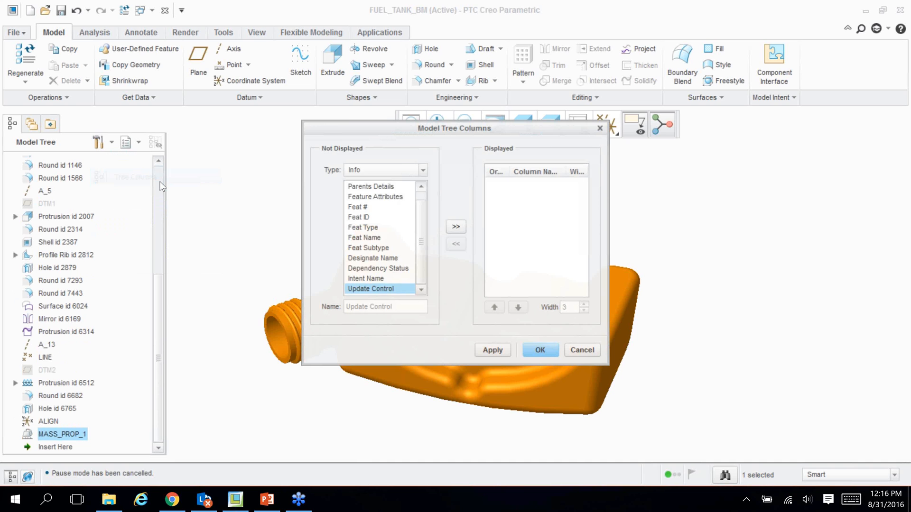
click(423, 170)
click(392, 218)
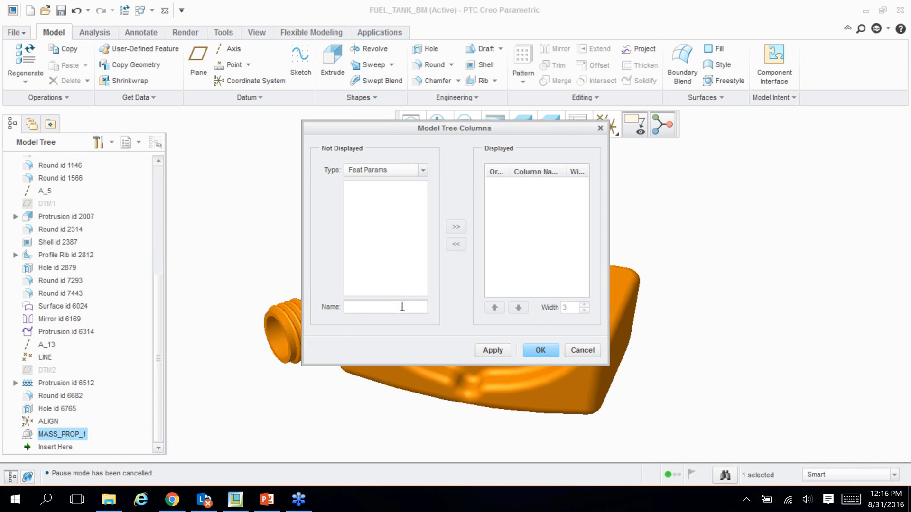
text(mass)
click(455, 227)
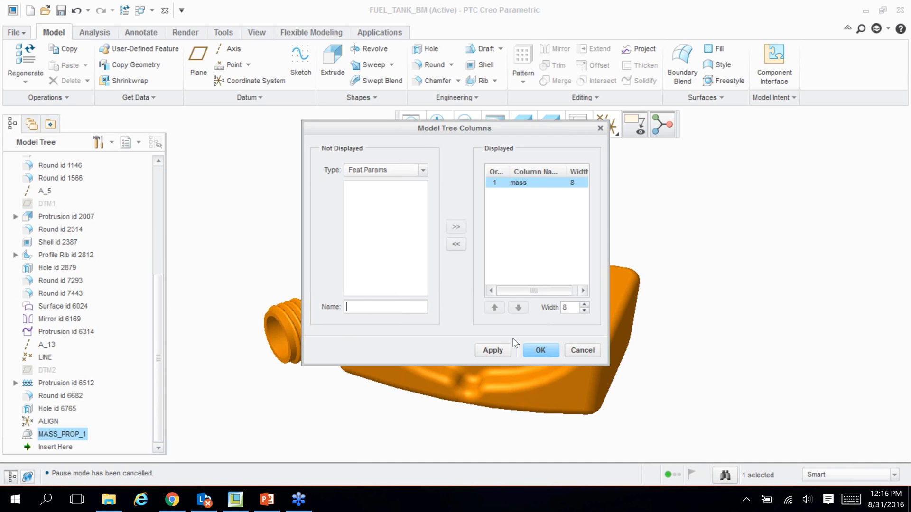
click(536, 349)
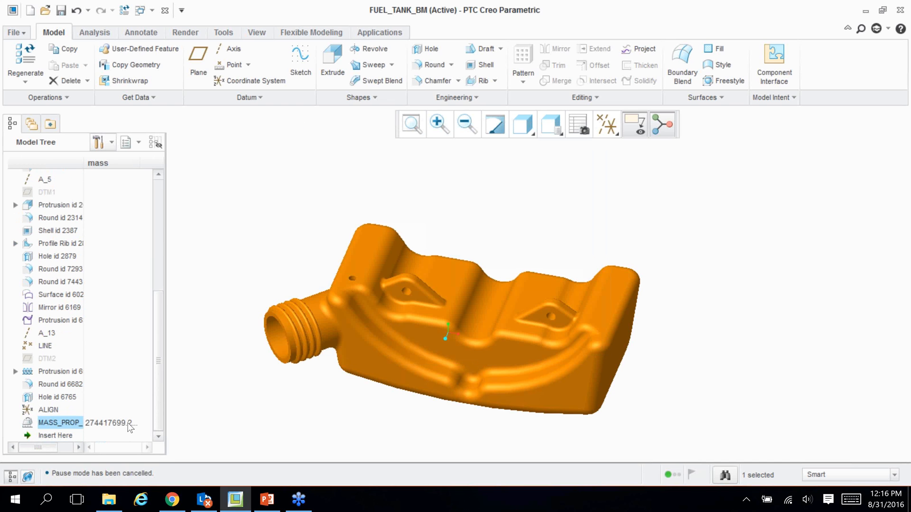
click(222, 317)
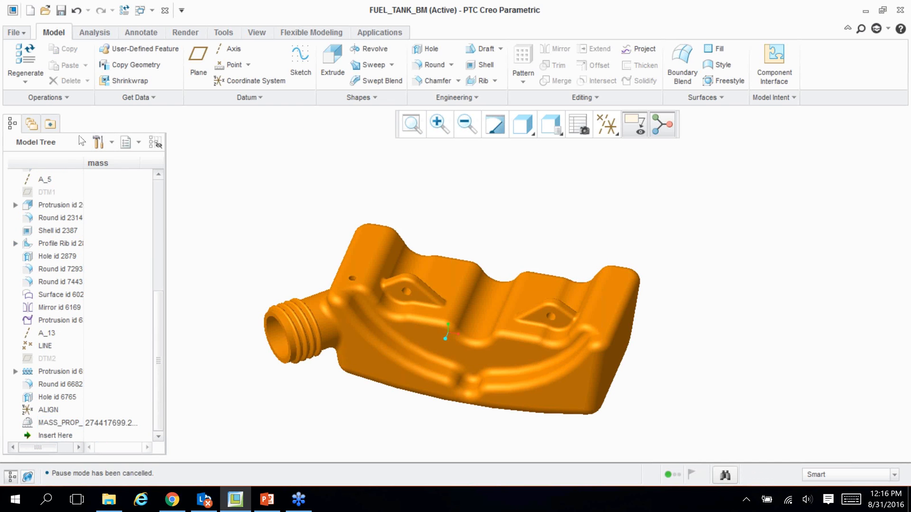
Check the part's material assignment in the model properties and view the material library without assigning a material
click(14, 33)
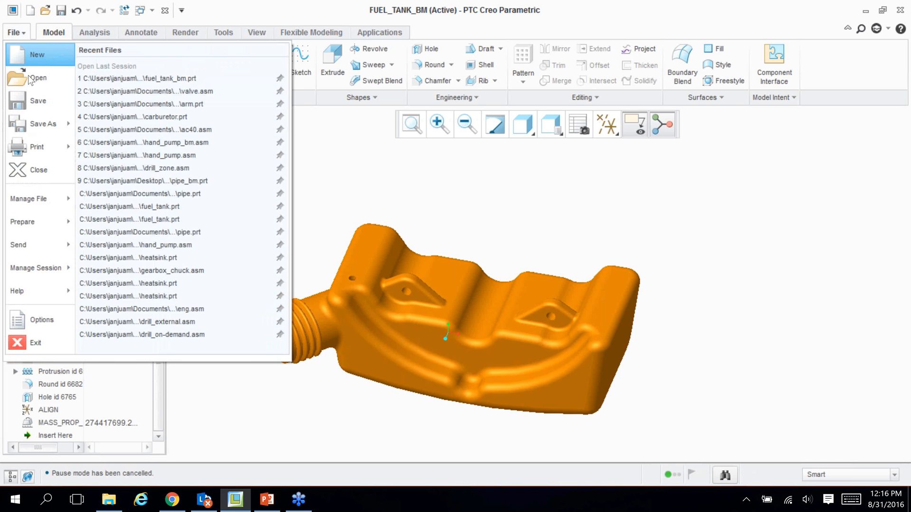
mouse_move(29, 222)
click(146, 77)
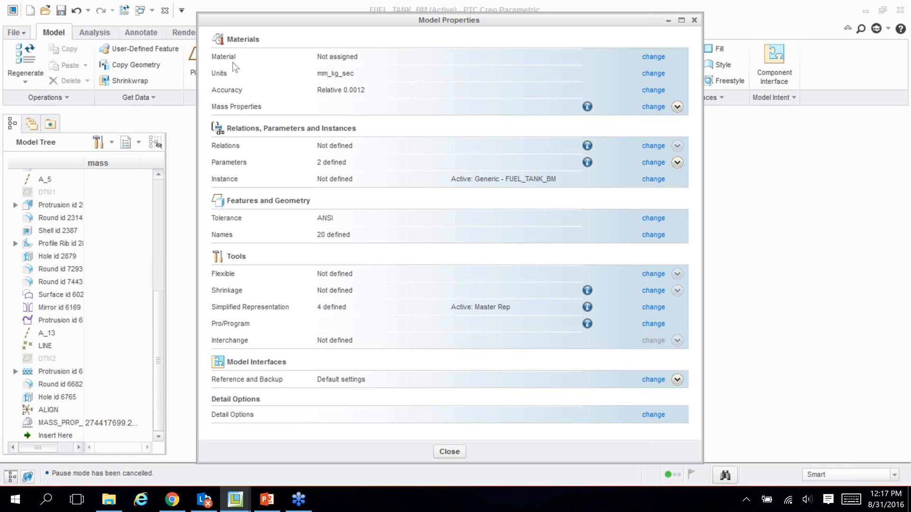
click(654, 56)
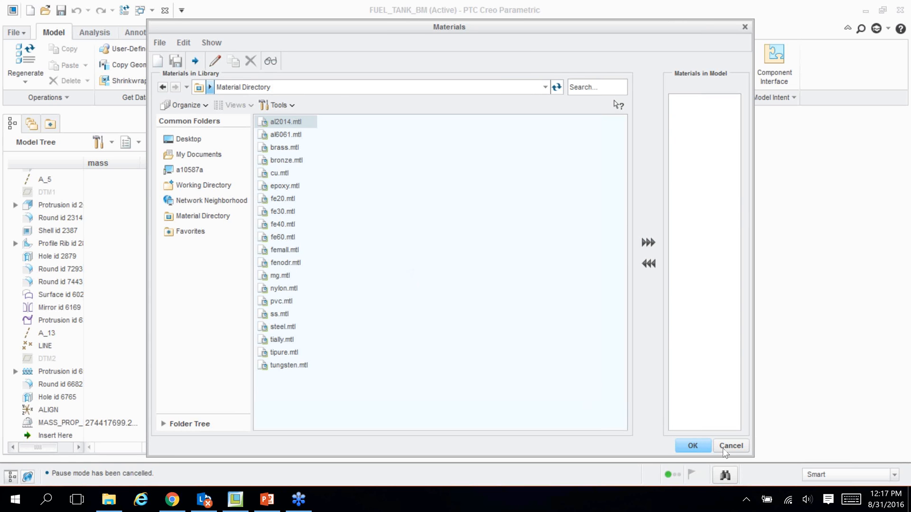
click(723, 448)
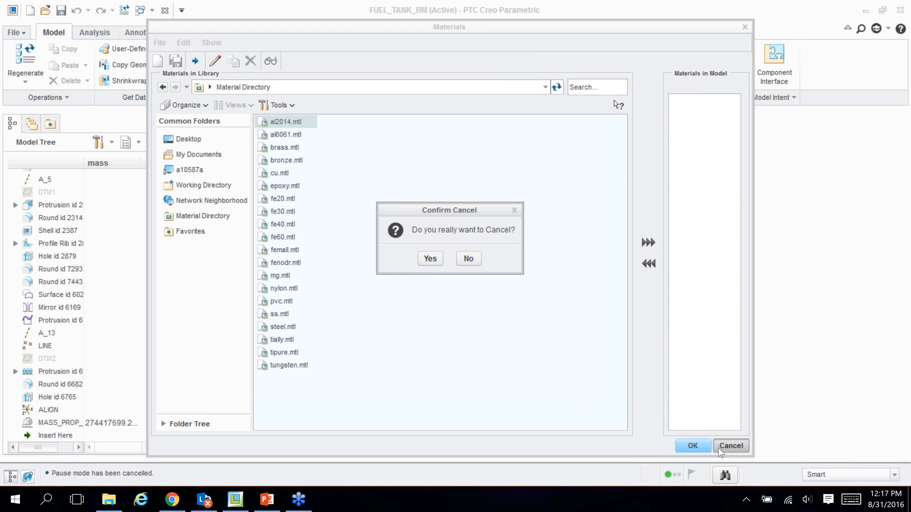
click(430, 256)
click(451, 450)
Review the Feat Params type in the model tree column settings without changing the displayed columns
click(106, 145)
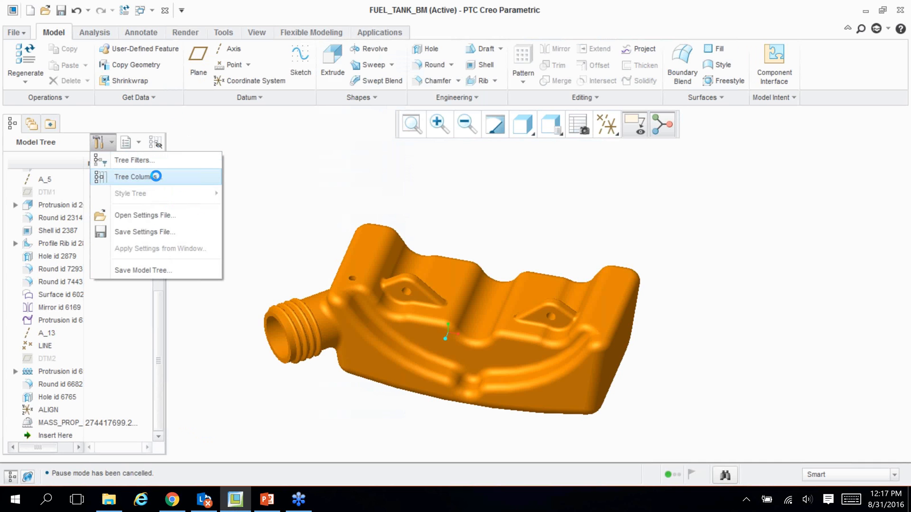
click(158, 179)
click(422, 170)
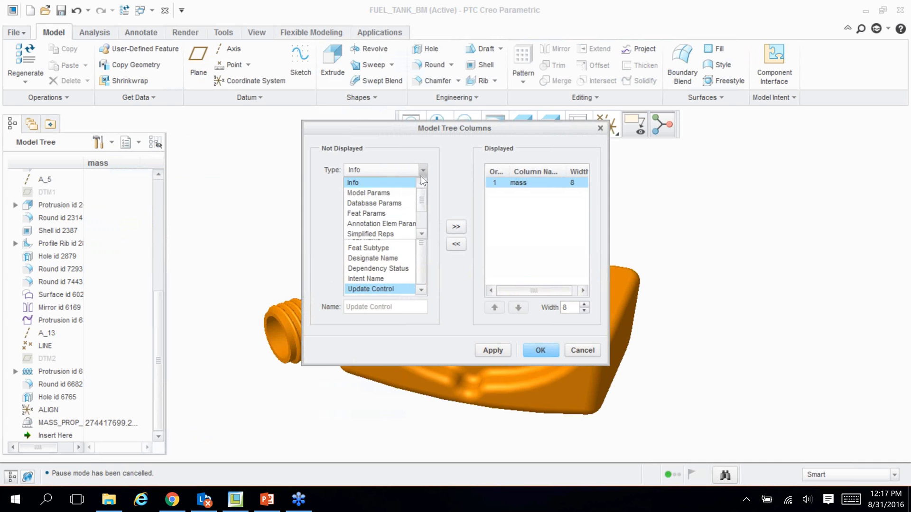
click(394, 213)
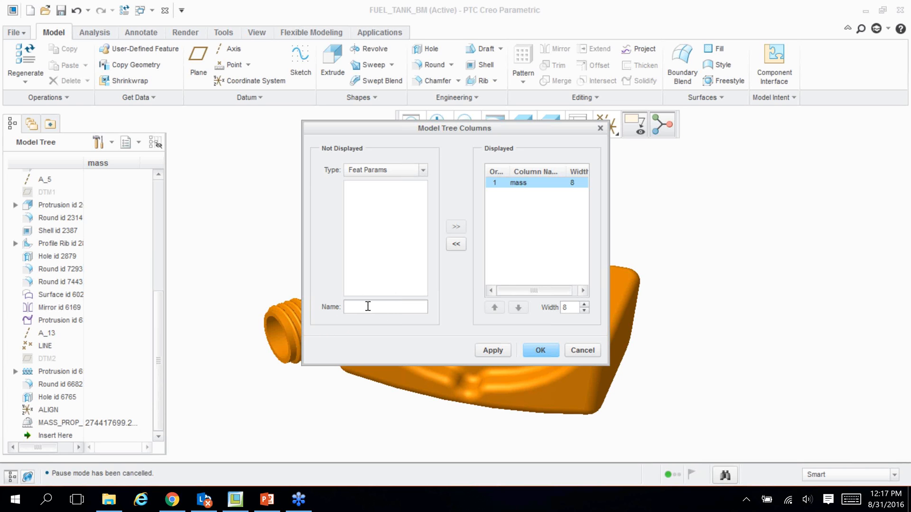
click(581, 350)
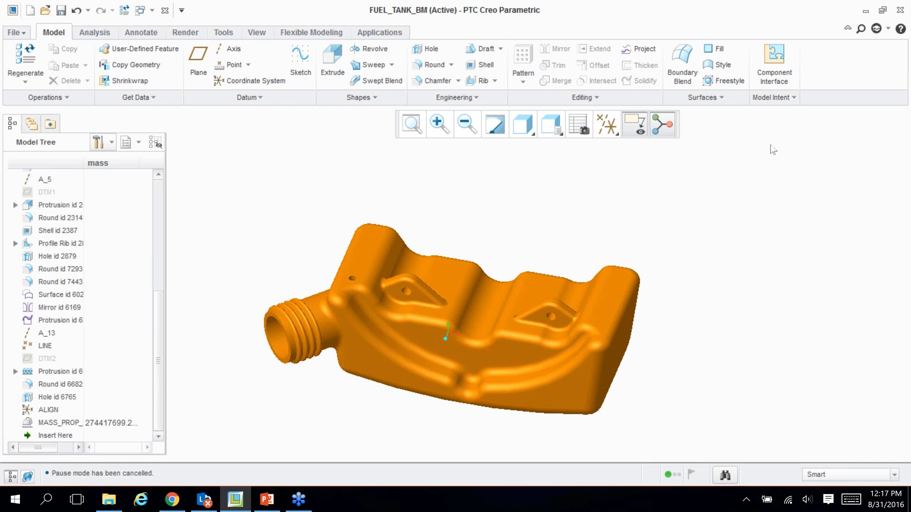
Check the exact name of the MASS parameter in the part's parameter list and leave the list unchanged
click(773, 97)
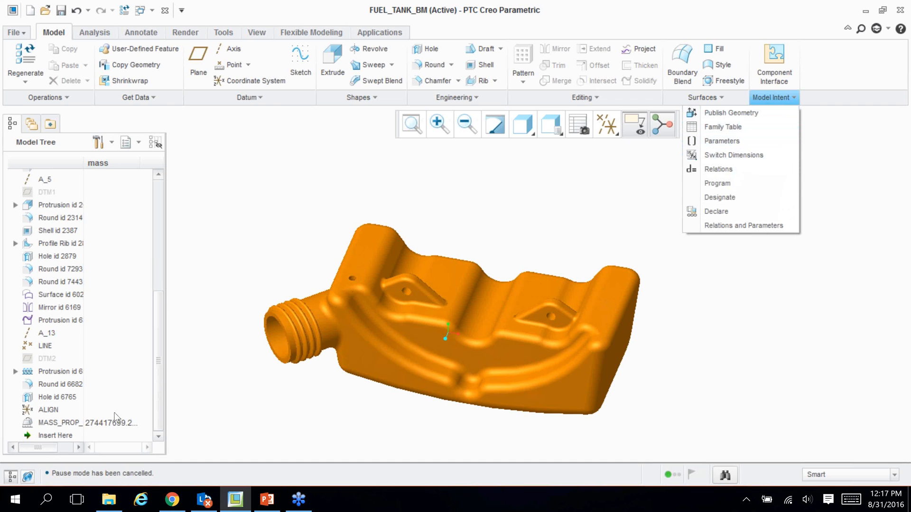
click(736, 142)
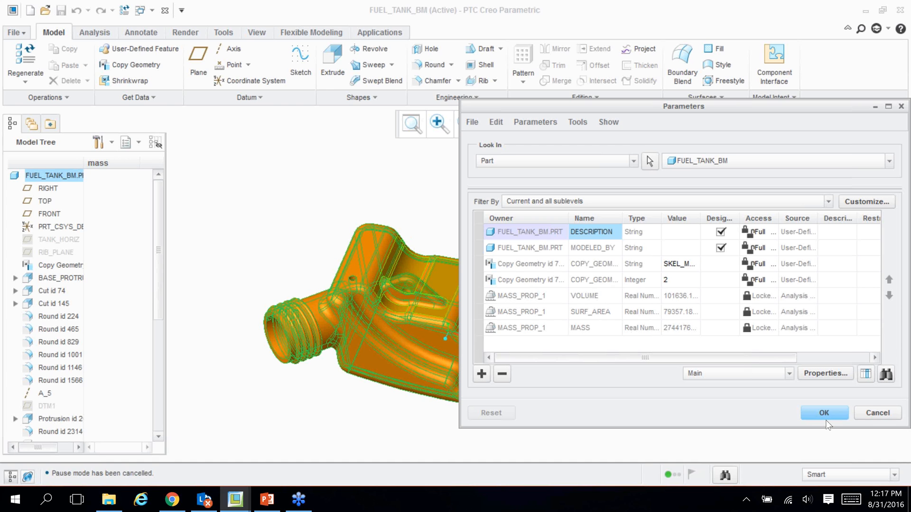
click(873, 411)
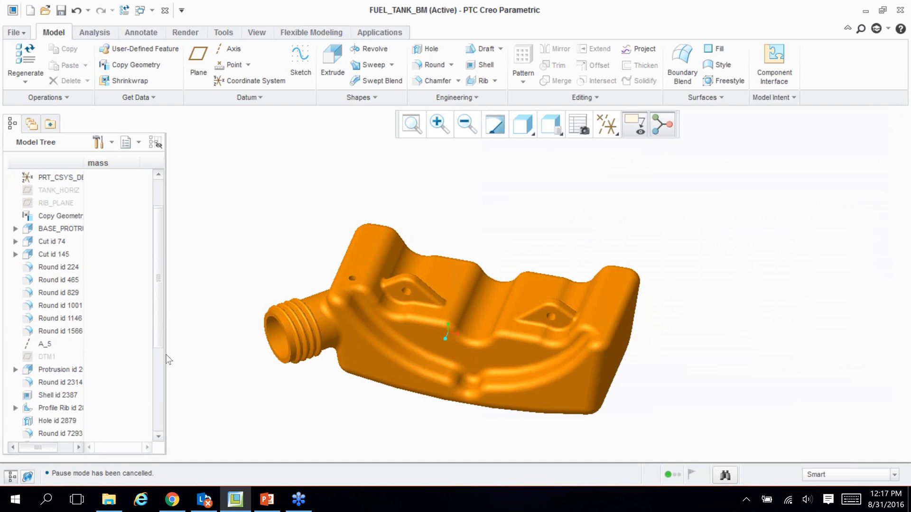
Review the MASS_PROP_1 feature's definition, including its parameters and datums, and keep its settings unchanged
scroll(94, 379, down, 5)
right_click(64, 423)
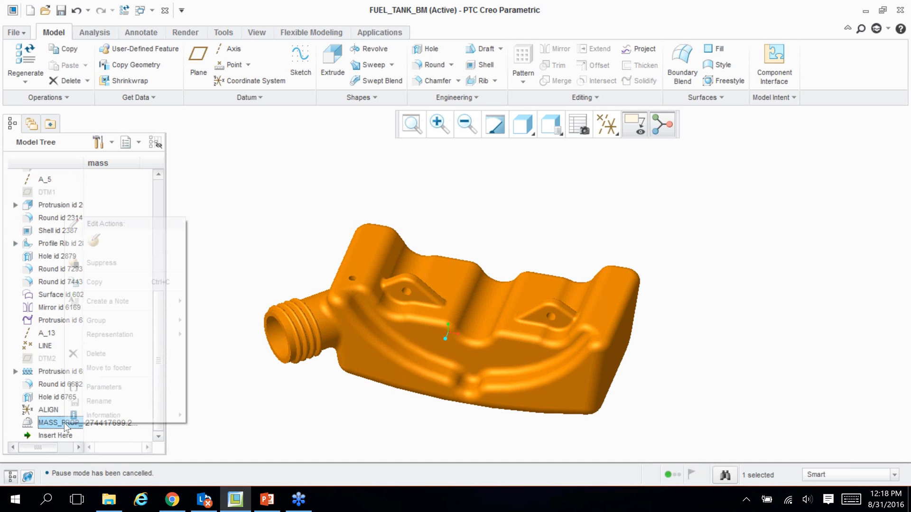
click(95, 242)
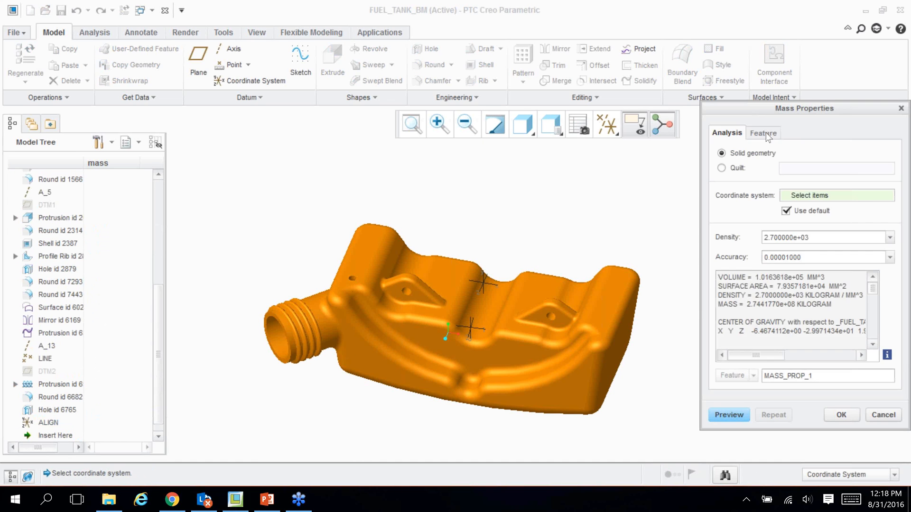
click(762, 133)
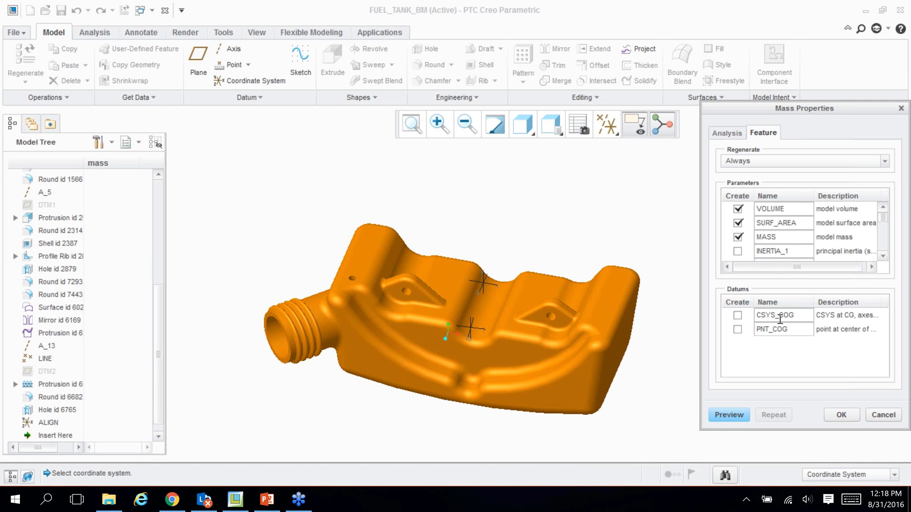
click(852, 413)
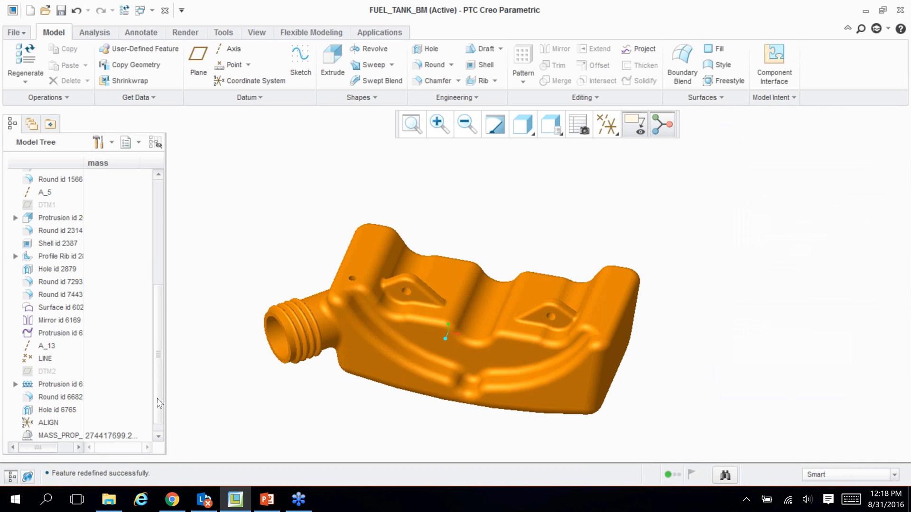
Delete the MASS_PROP_1 analysis feature from the fuel tank part
drag(157, 398, 158, 410)
click(59, 422)
right_click(59, 422)
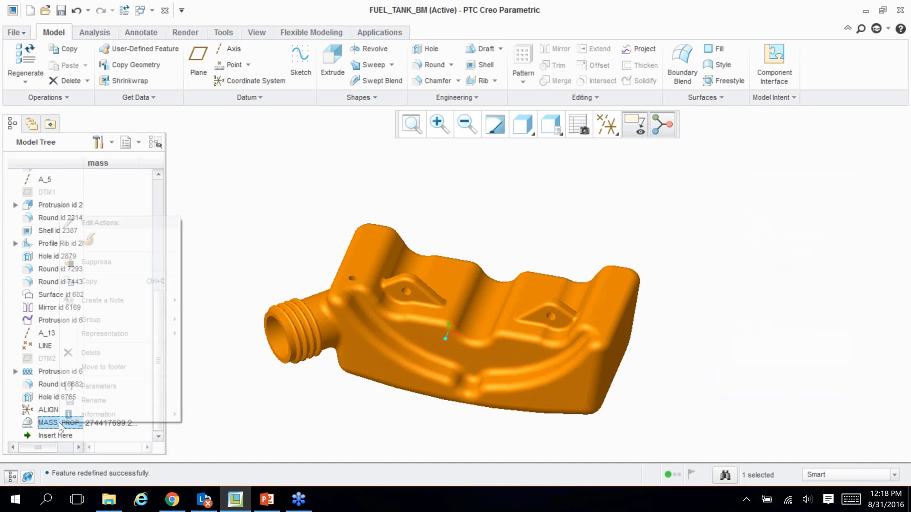
mouse_move(141, 336)
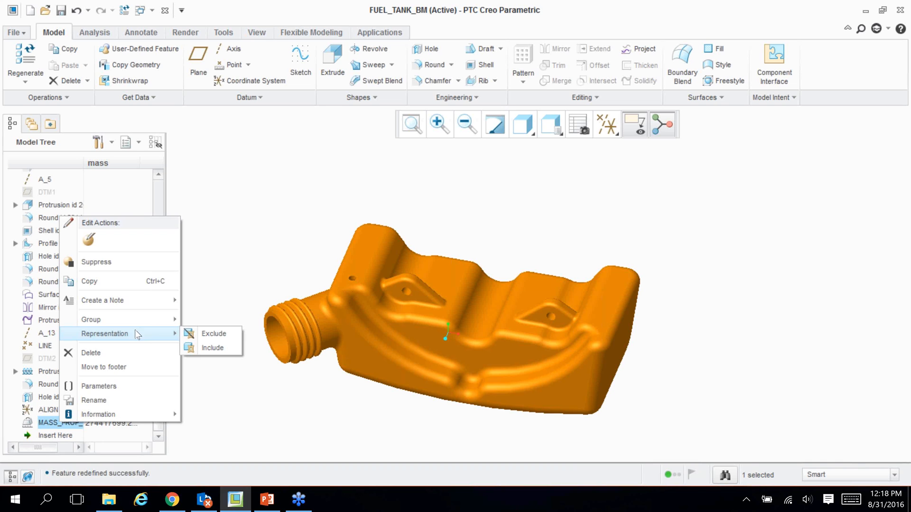
click(116, 352)
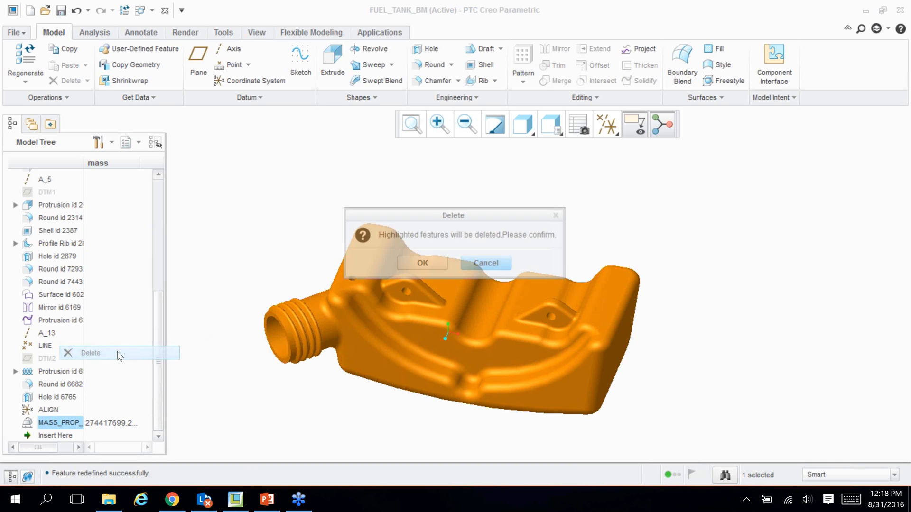
click(405, 263)
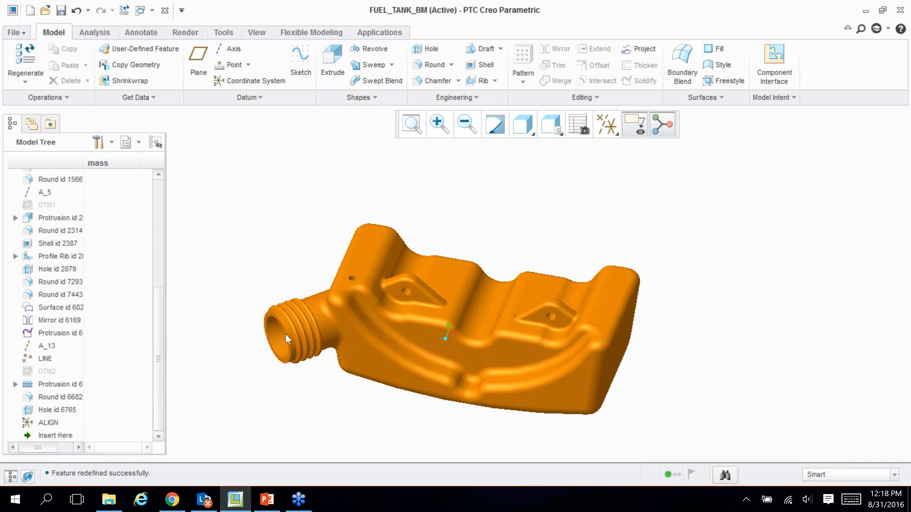
Set the feature insertion point directly after Round id 2314, ahead of the shell feature
middle_drag(247, 268, 262, 239)
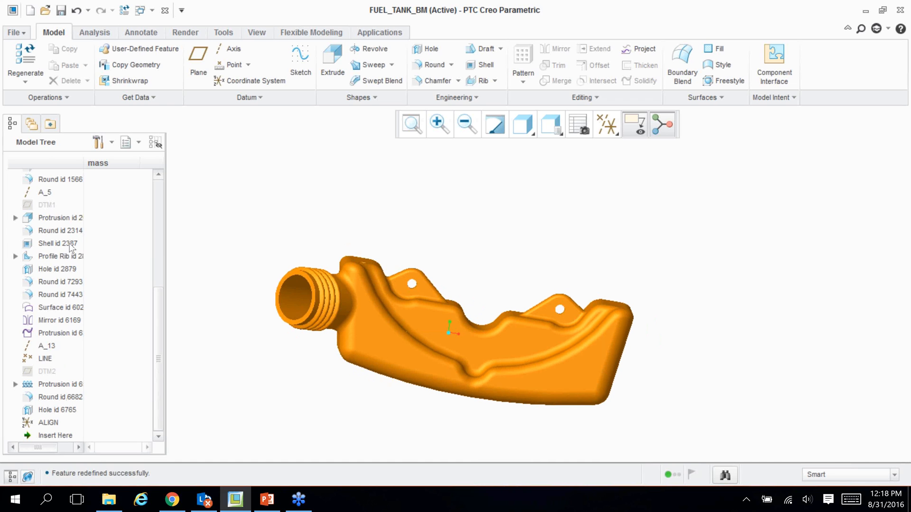
middle_drag(208, 279, 252, 291)
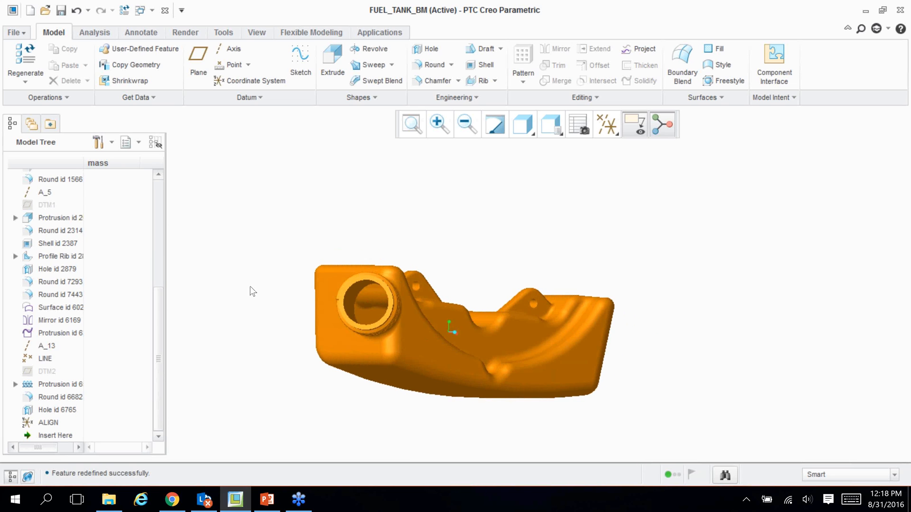
middle_drag(332, 319, 240, 278)
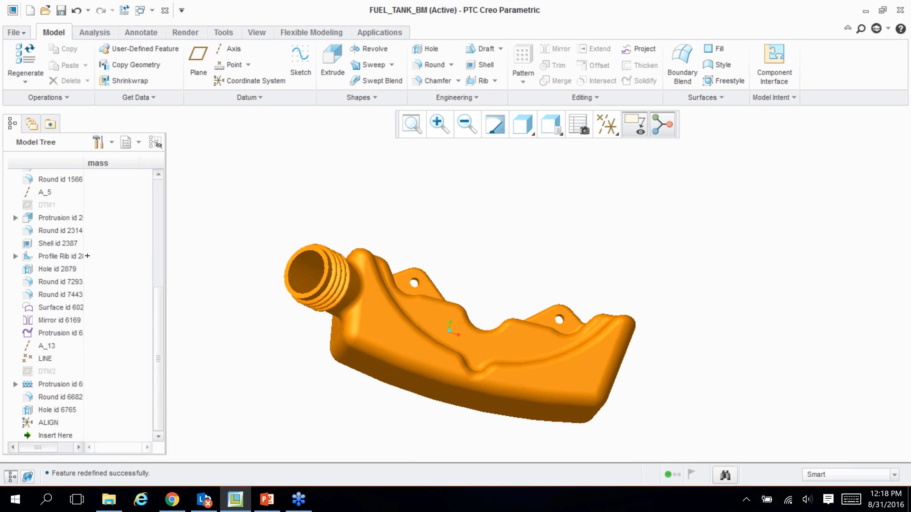
click(60, 231)
right_click(61, 232)
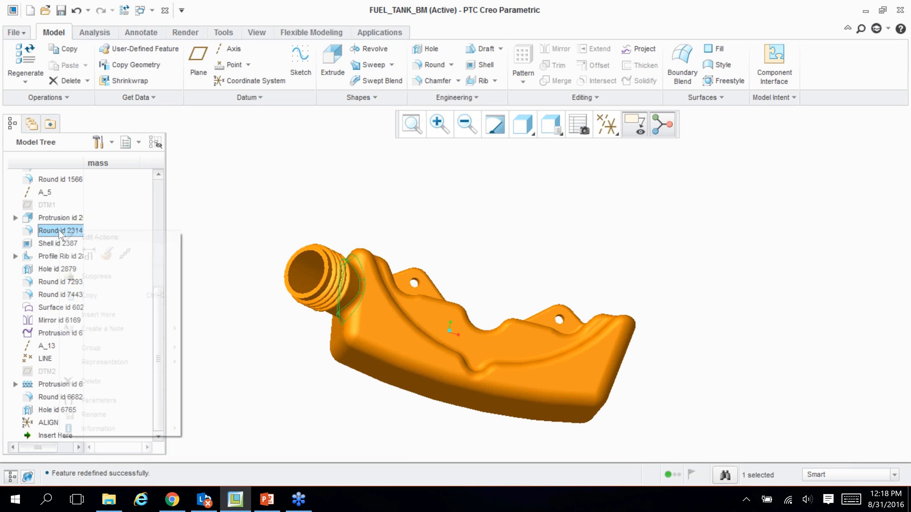
click(131, 315)
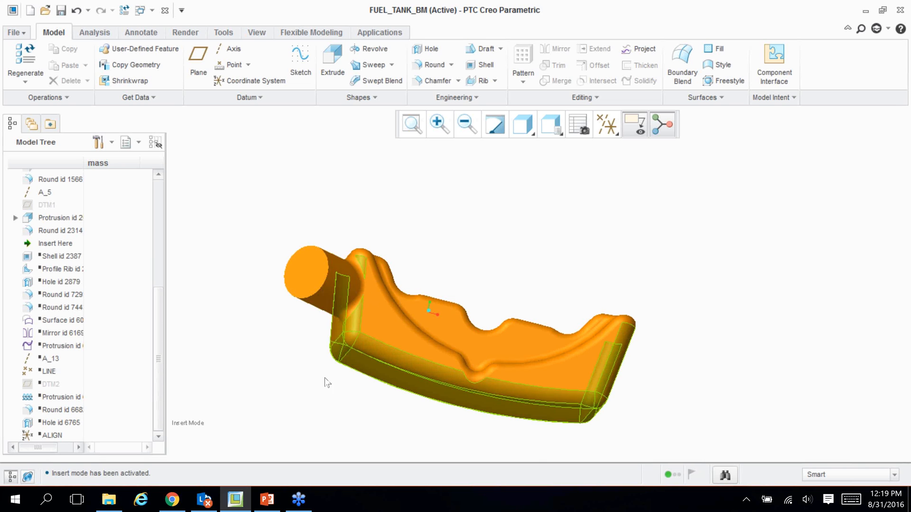
Switch to PowerPoint to check the fuel tank's design specification slide and return to the Creo part
click(268, 501)
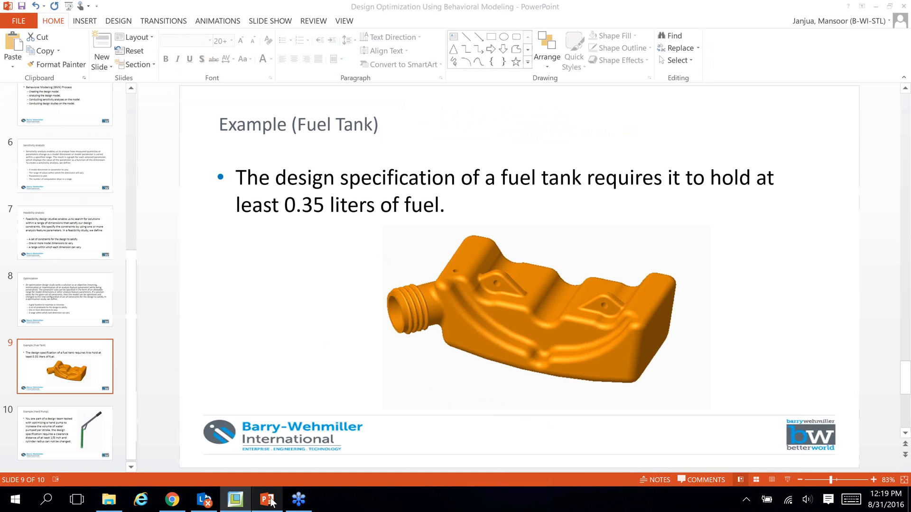
click(236, 499)
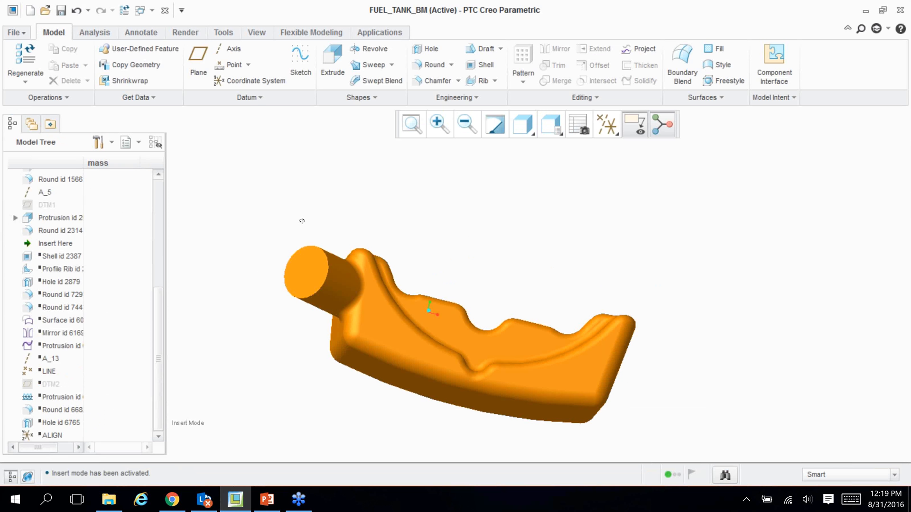
middle_drag(300, 221, 291, 245)
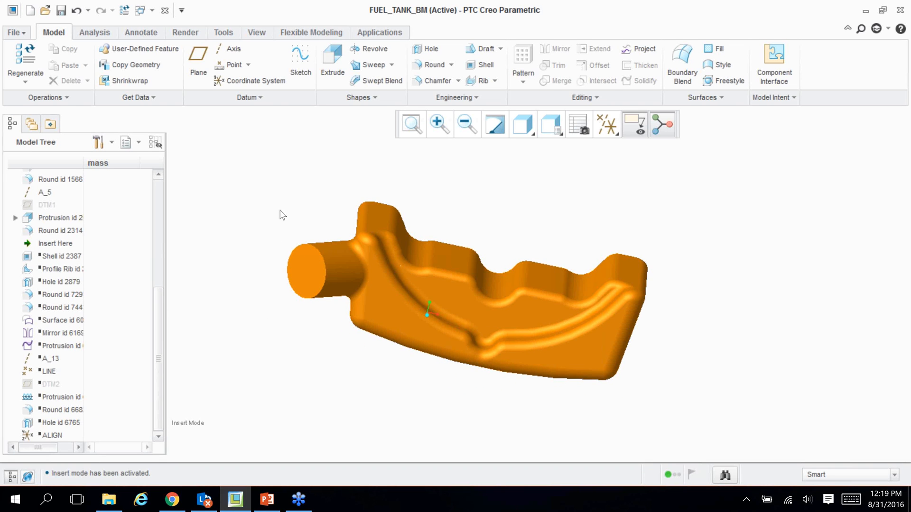
Measure the volume of the unshelled fuel tank part with the Volume measure tool
click(101, 38)
click(345, 82)
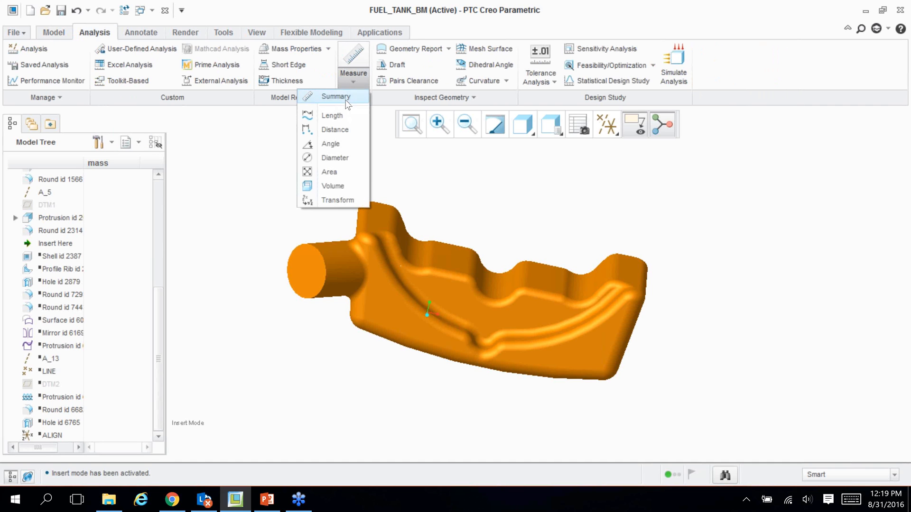
click(343, 187)
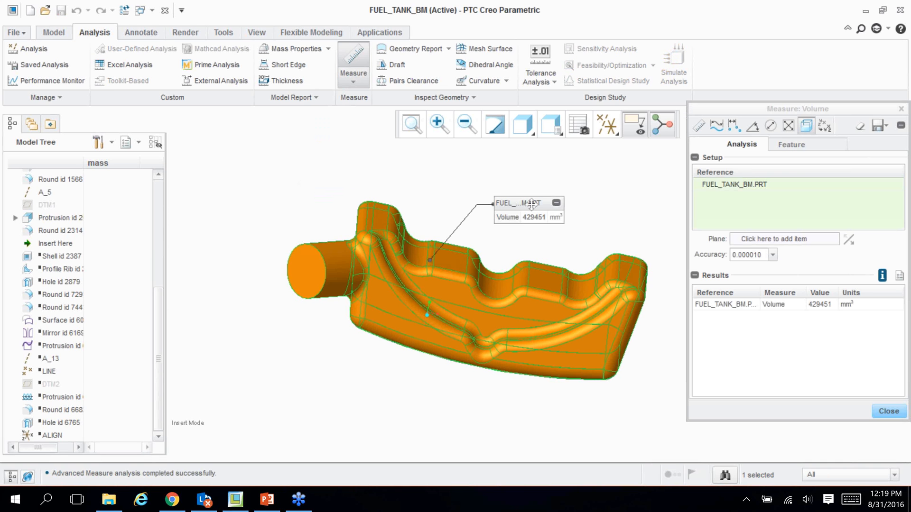
drag(532, 204, 530, 186)
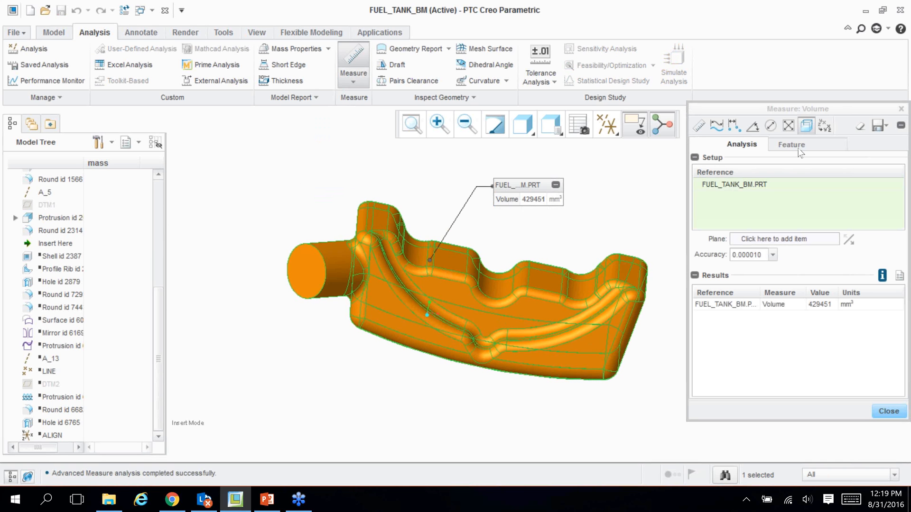
drag(788, 107, 751, 71)
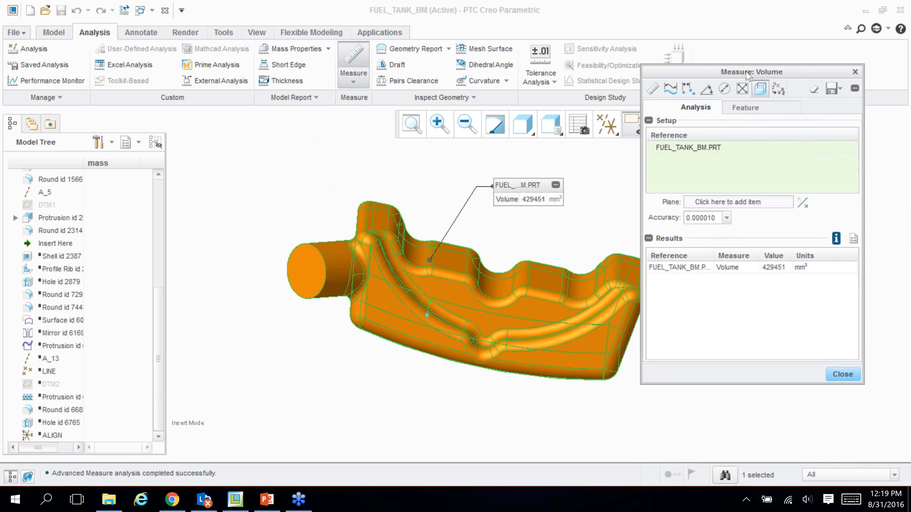
Save the unshelled part's volume measurement as a feature named vol_solid and finish measuring
click(839, 91)
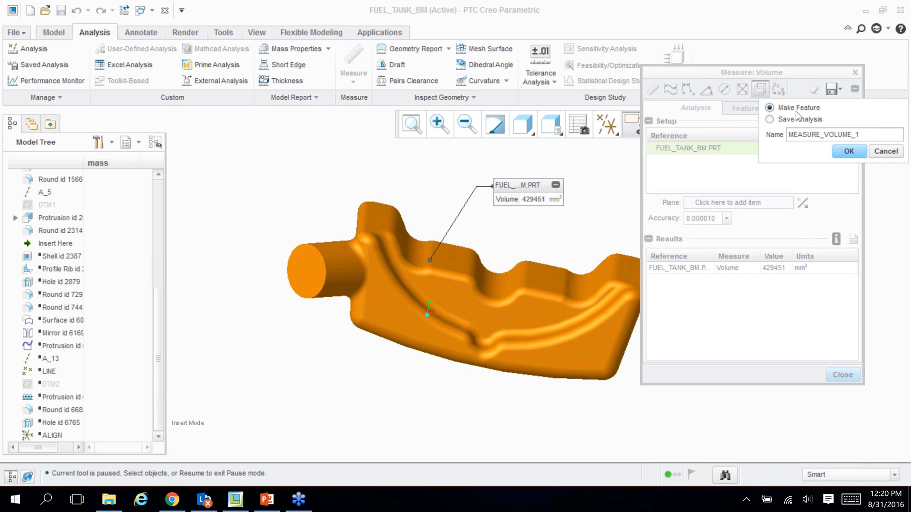
double_click(865, 135)
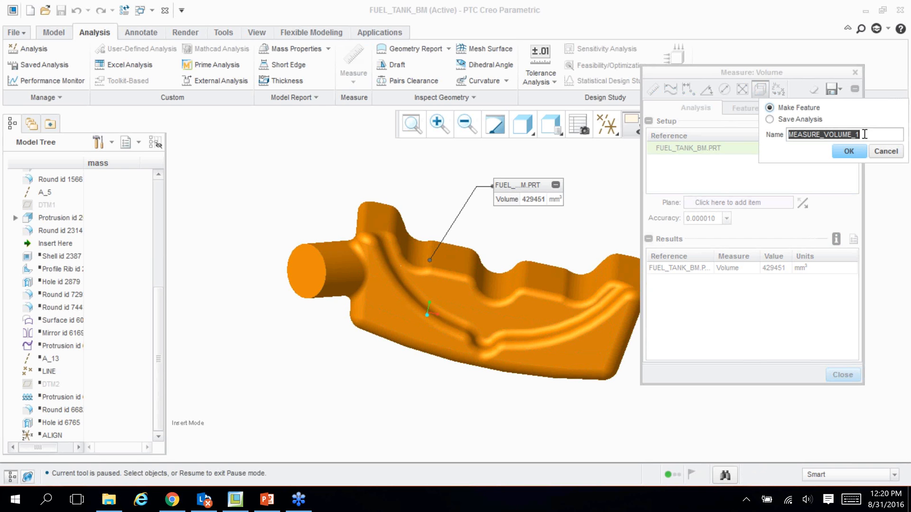
text(vol_solid)
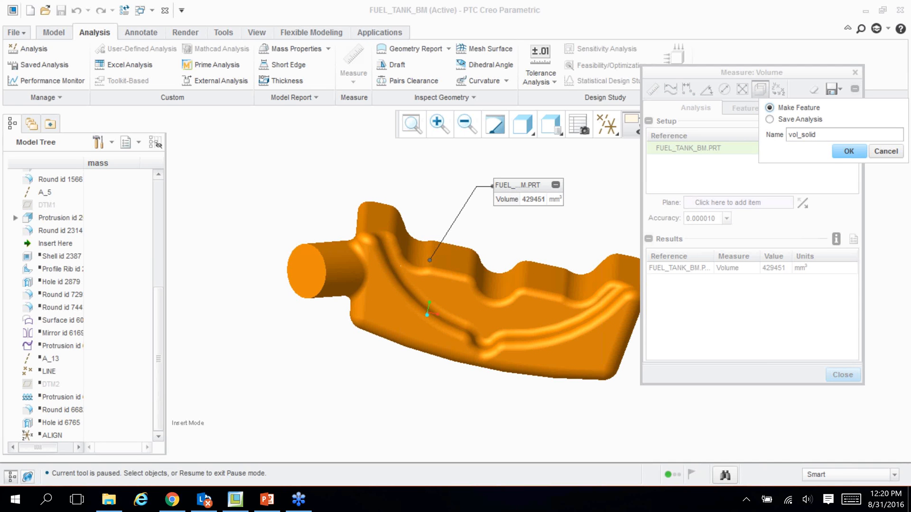
click(849, 152)
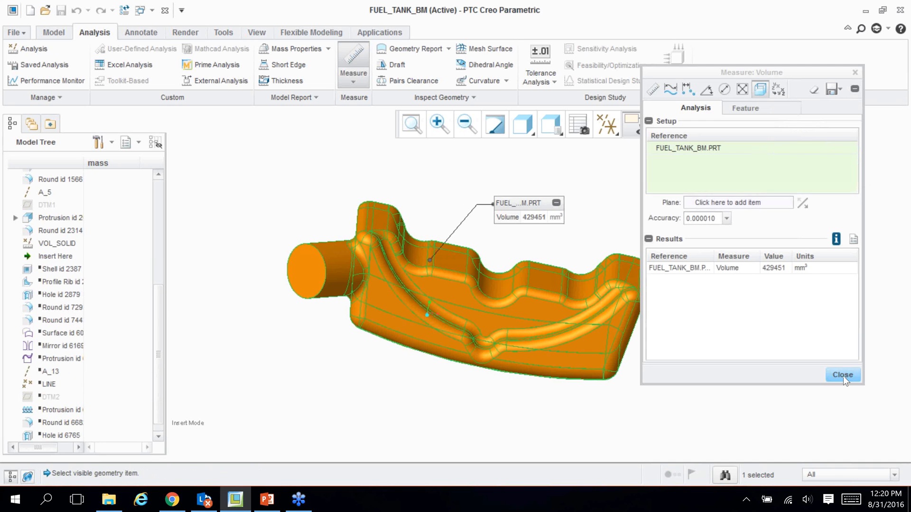
click(843, 375)
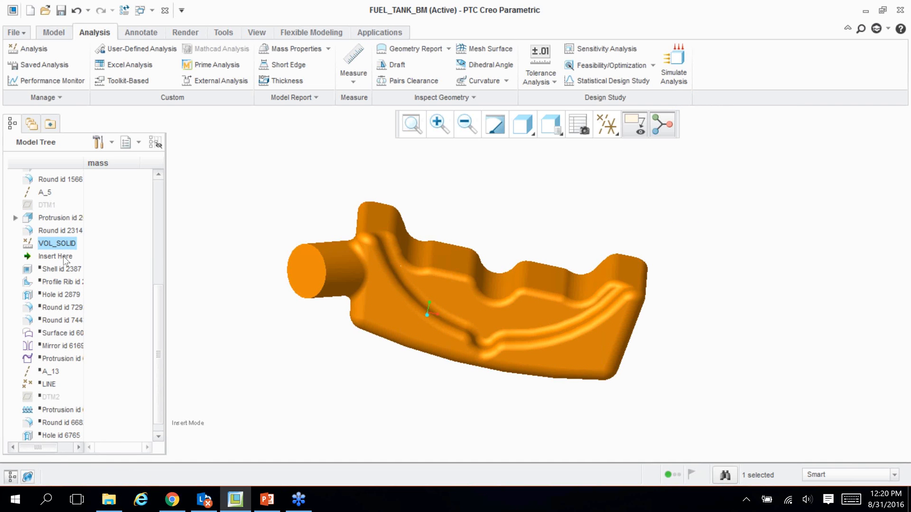
Move the feature insertion point below Shell id 2387 and measure the shelled part's volume
drag(65, 260, 68, 274)
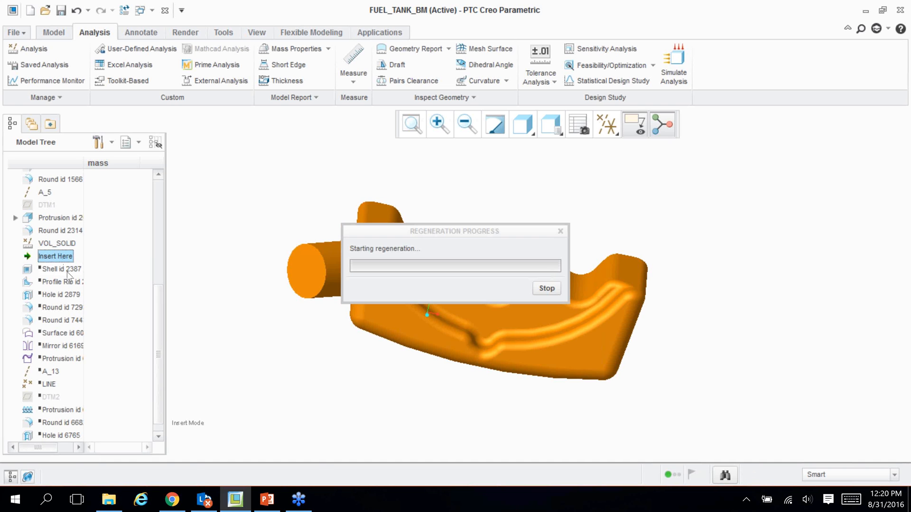
mouse_move(242, 243)
middle_down()
mouse_move(273, 223)
mouse_move(246, 240)
mouse_move(251, 235)
middle_up()
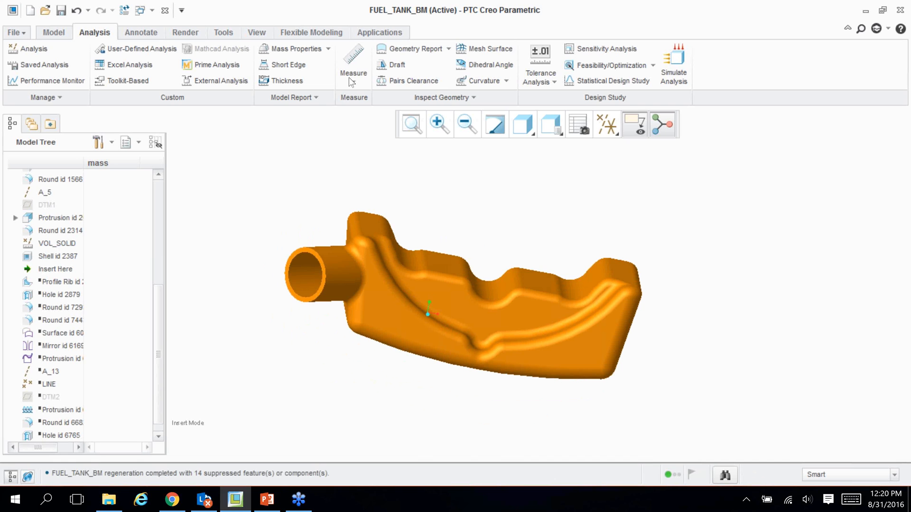
click(349, 80)
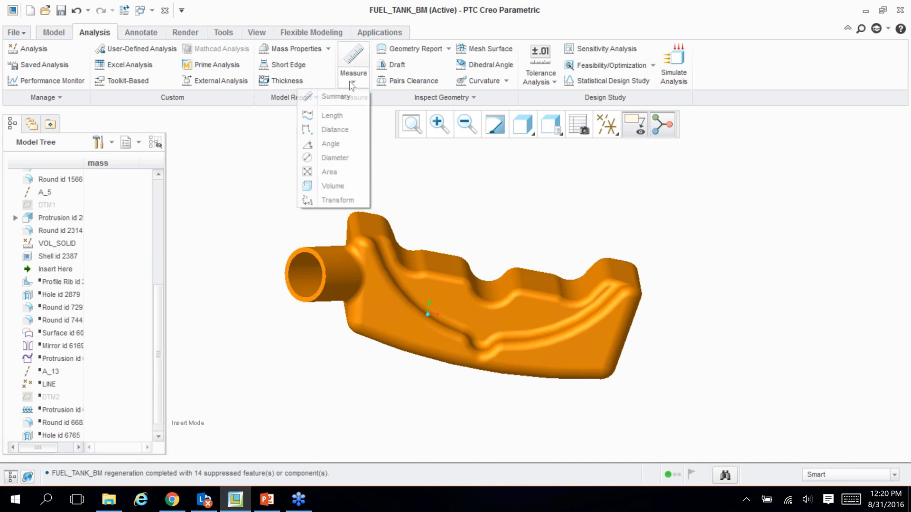
click(346, 186)
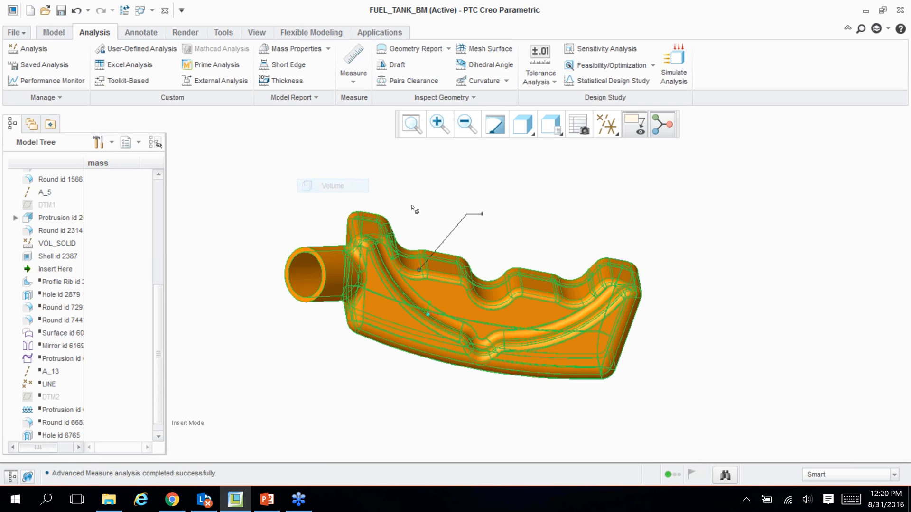
drag(755, 105, 675, 97)
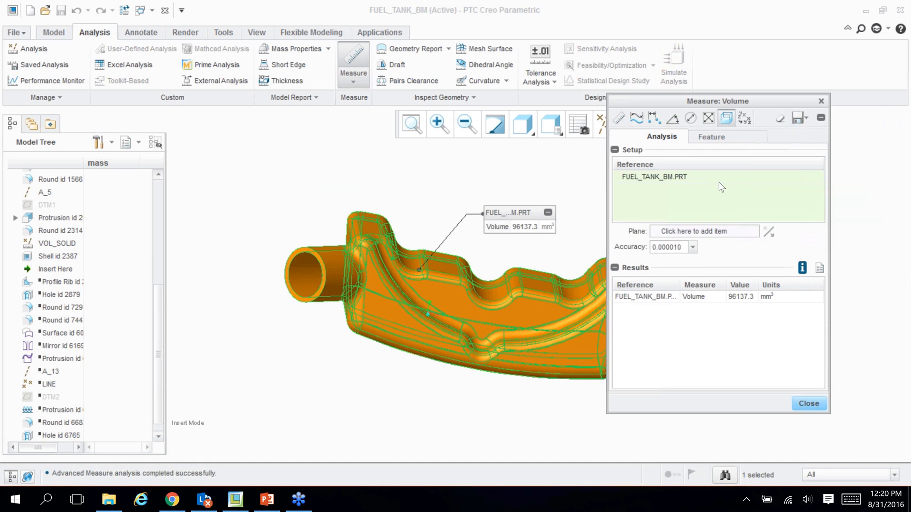
Save the shelled part's volume measurement as a feature named vol_shell and finish measuring
click(798, 119)
double_click(838, 162)
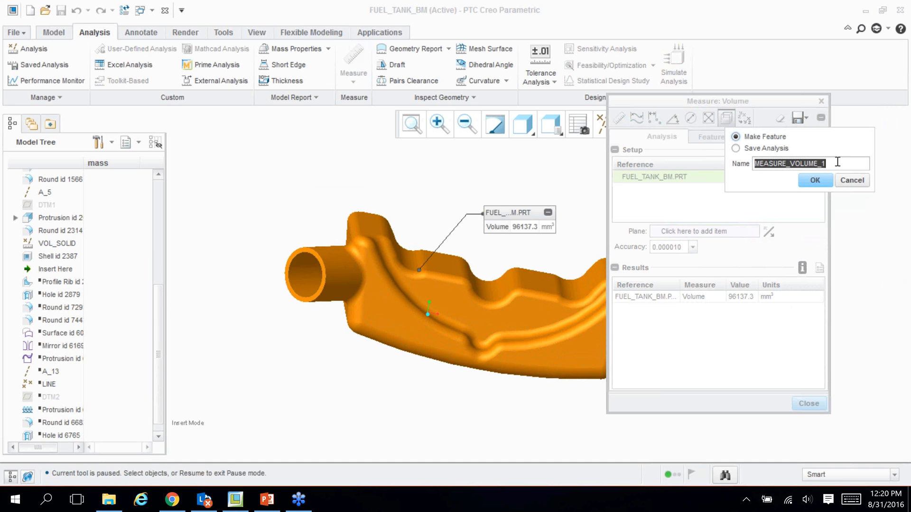
text(v)
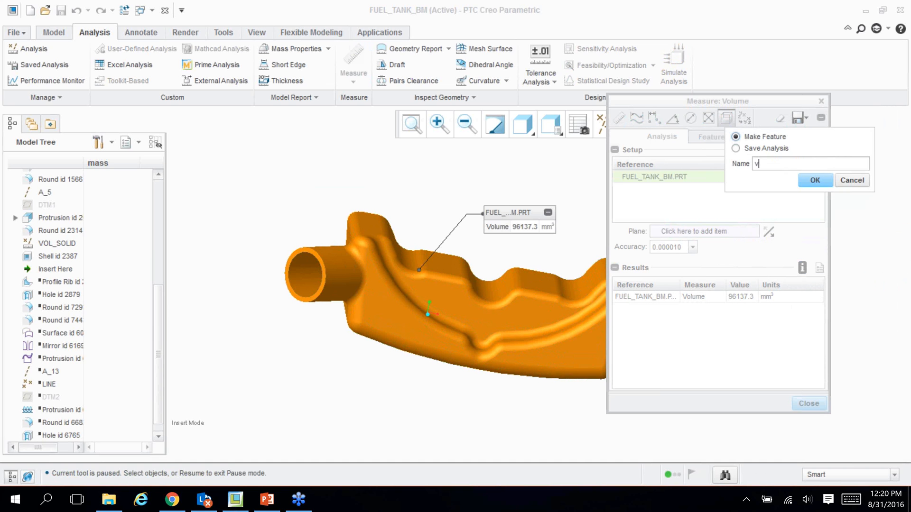
text(ol_shell)
click(825, 180)
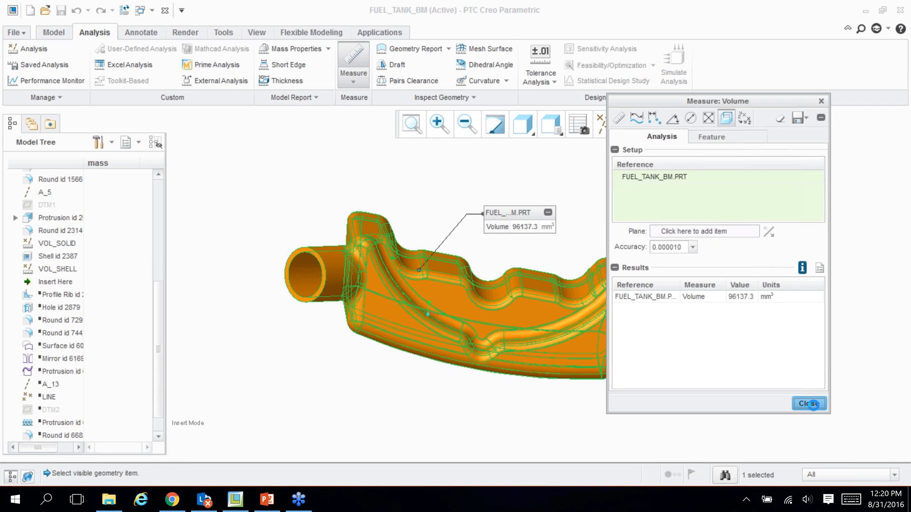
click(809, 404)
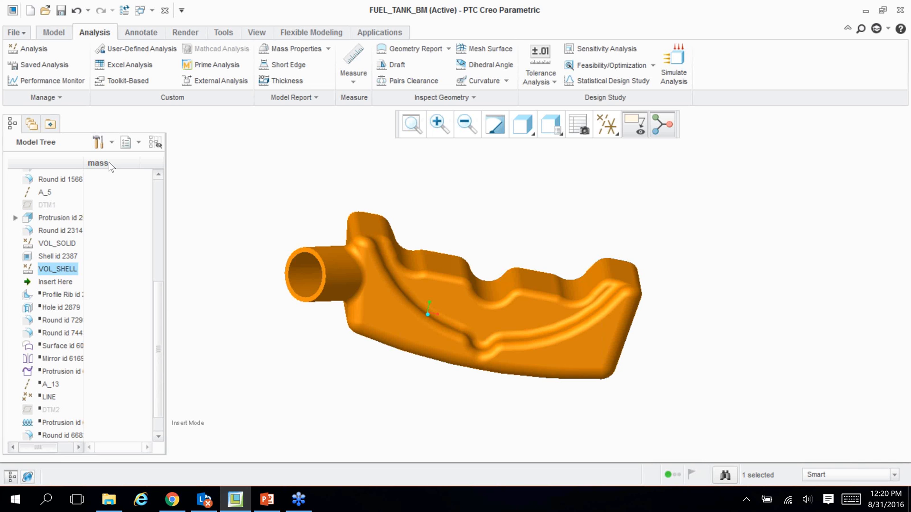
Replace the mass column in the model tree with a feature parameter column named volume
click(105, 146)
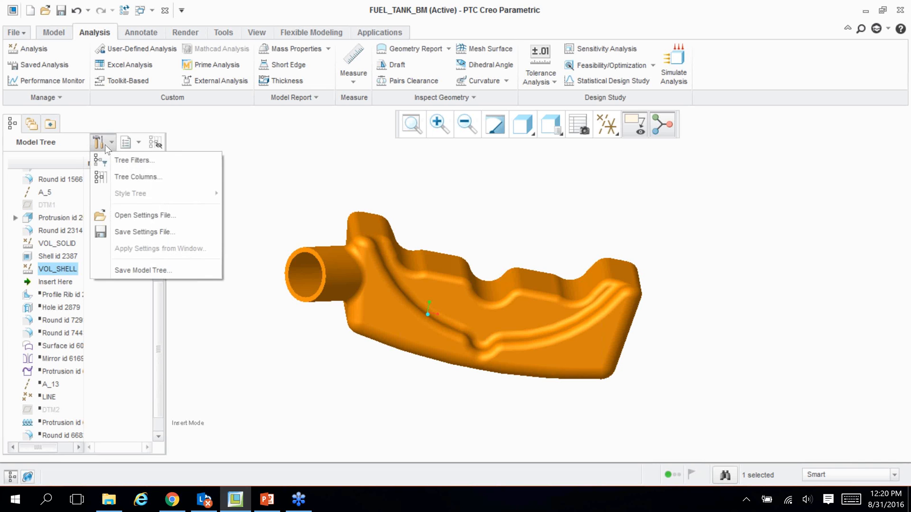
click(140, 179)
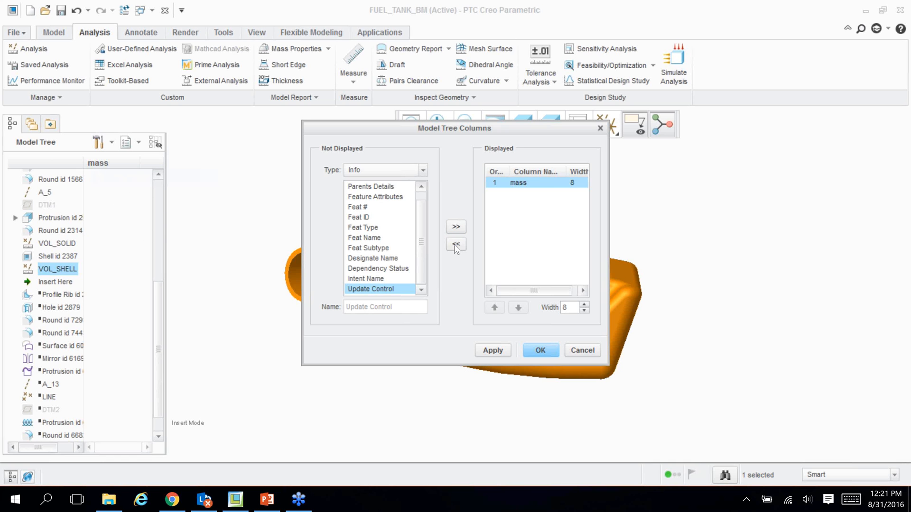
click(455, 245)
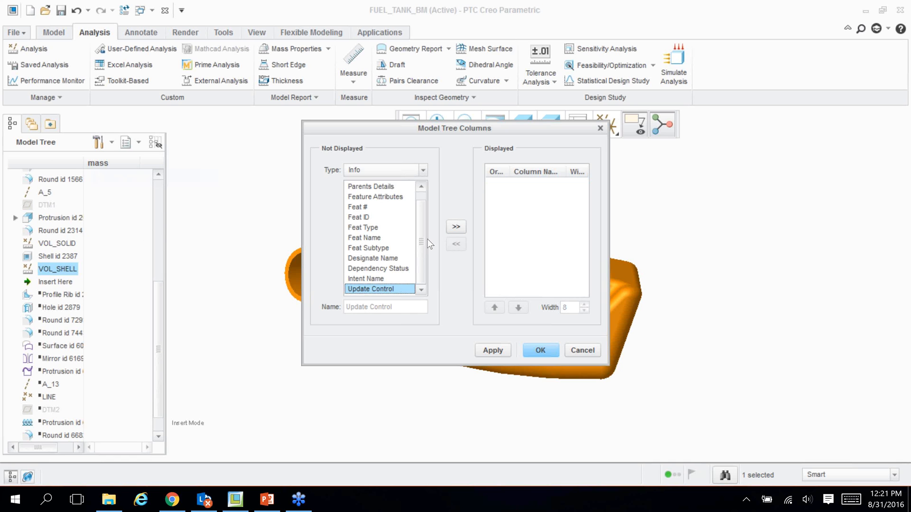
click(421, 199)
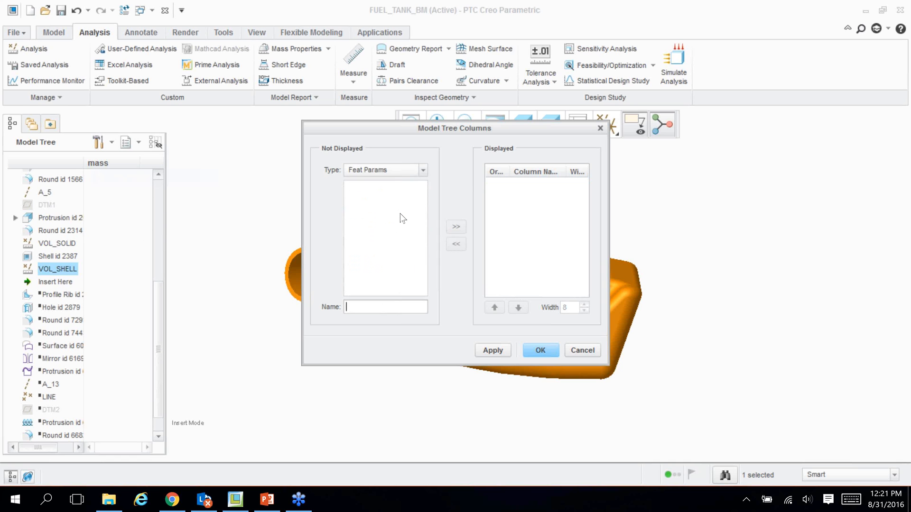
click(389, 307)
text(volume)
click(539, 350)
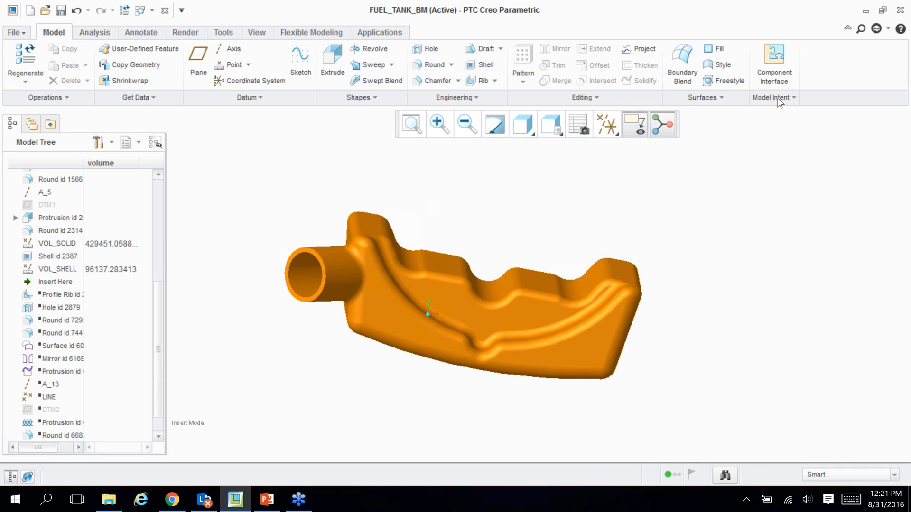
Review the part's parameter list, including the volume parameters owned by VOL_SOLID and VOL_SHELL
click(775, 98)
click(756, 142)
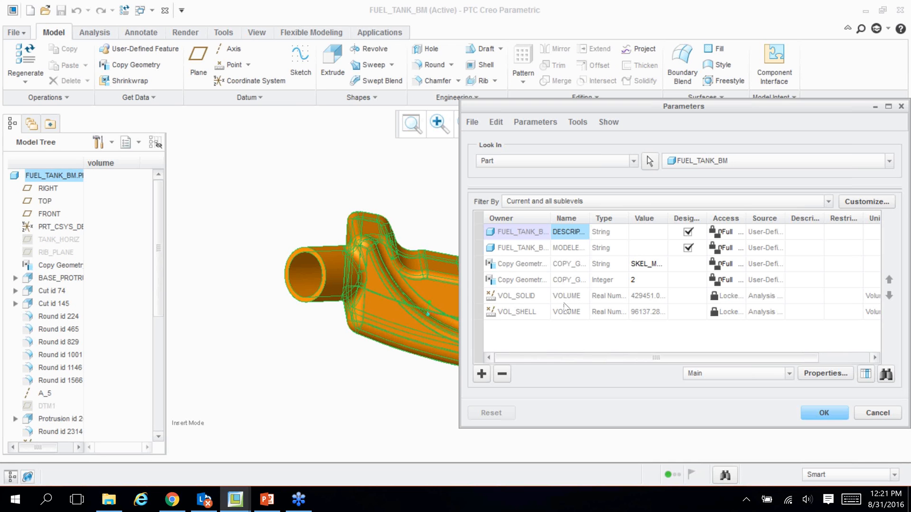
click(822, 413)
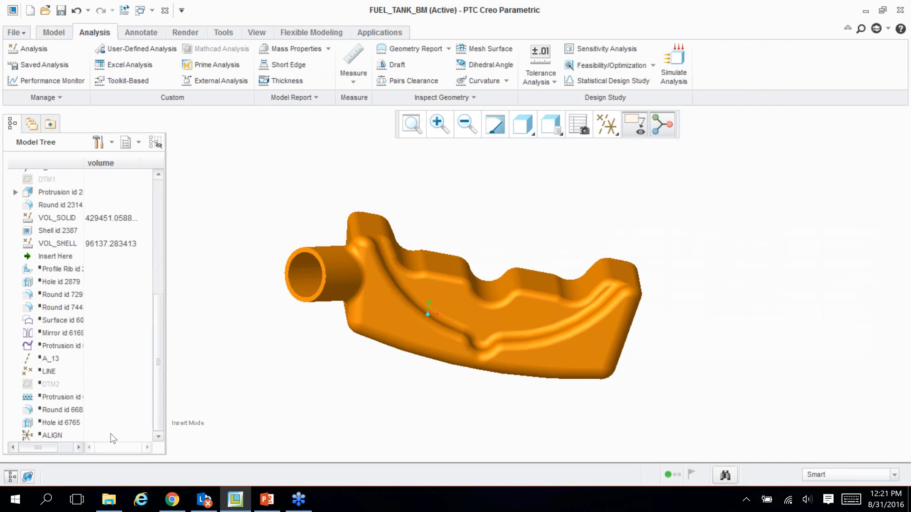
Exit insert mode and resume the features suppressed below VOL_SHELL
right_click(64, 257)
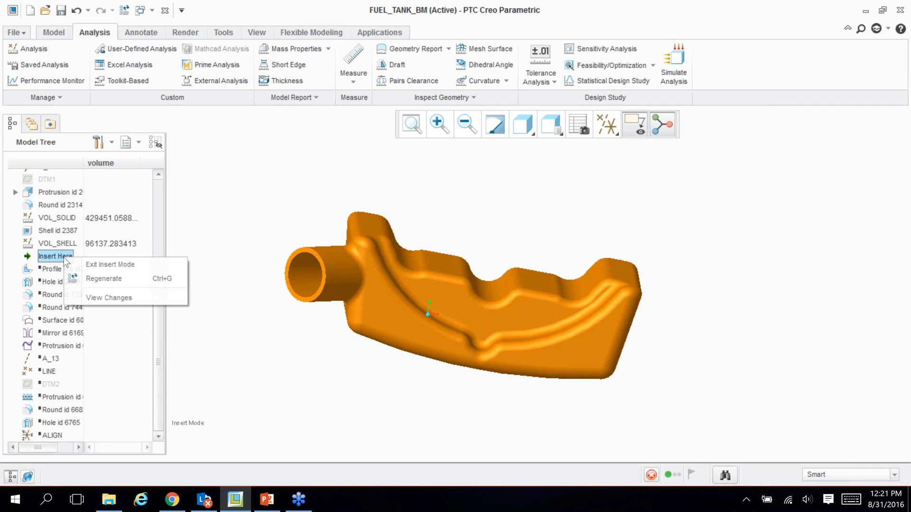
click(121, 264)
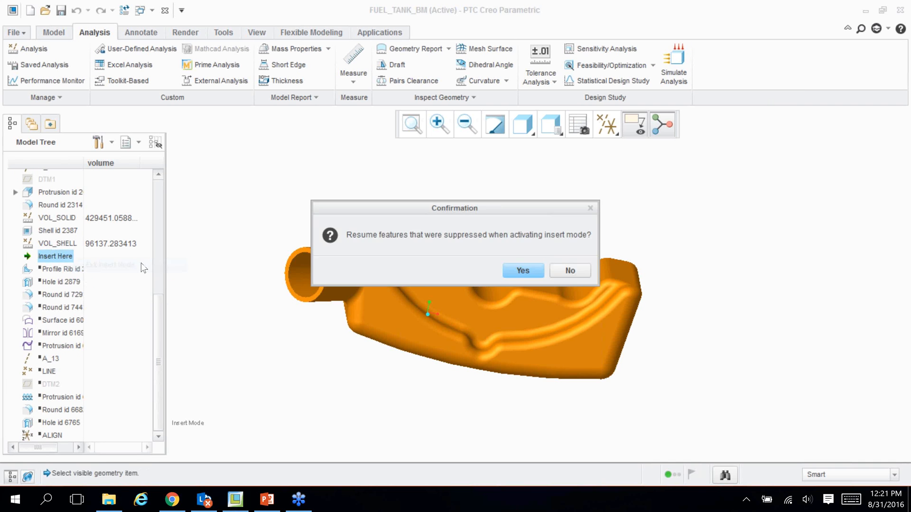
key(Return)
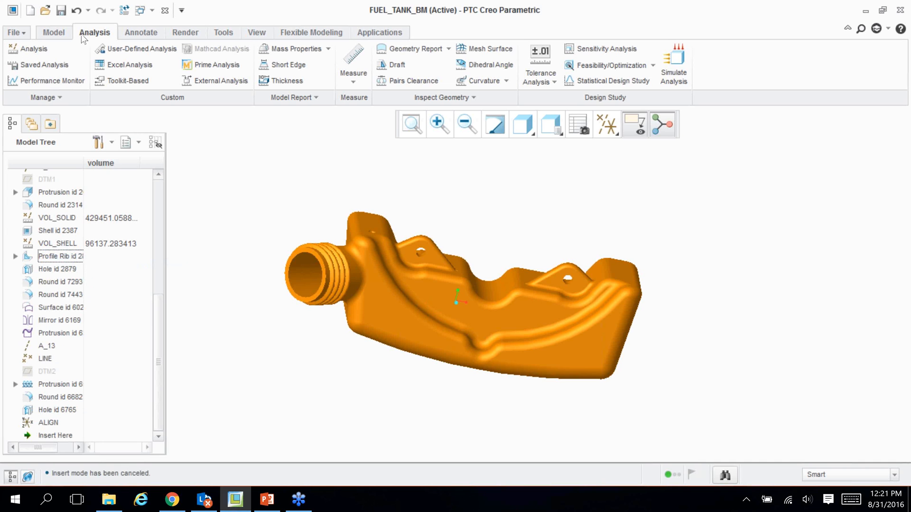
Start an analysis feature of type Relation, enter the name Vol_fluid and proceed to its definition
click(29, 49)
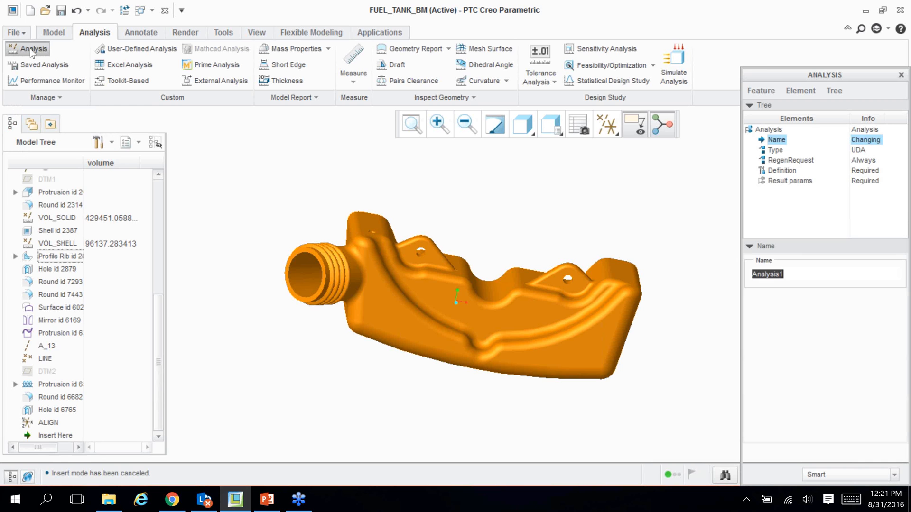
drag(776, 74, 695, 30)
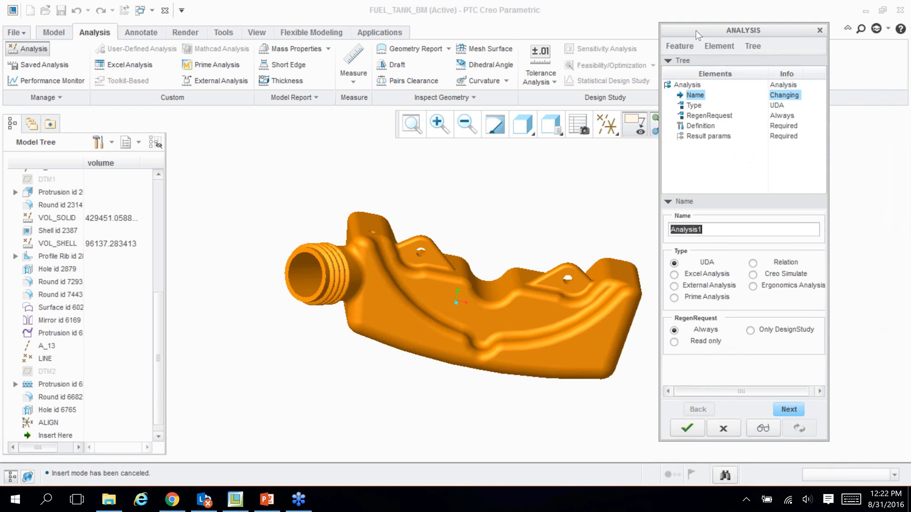
click(752, 262)
click(728, 229)
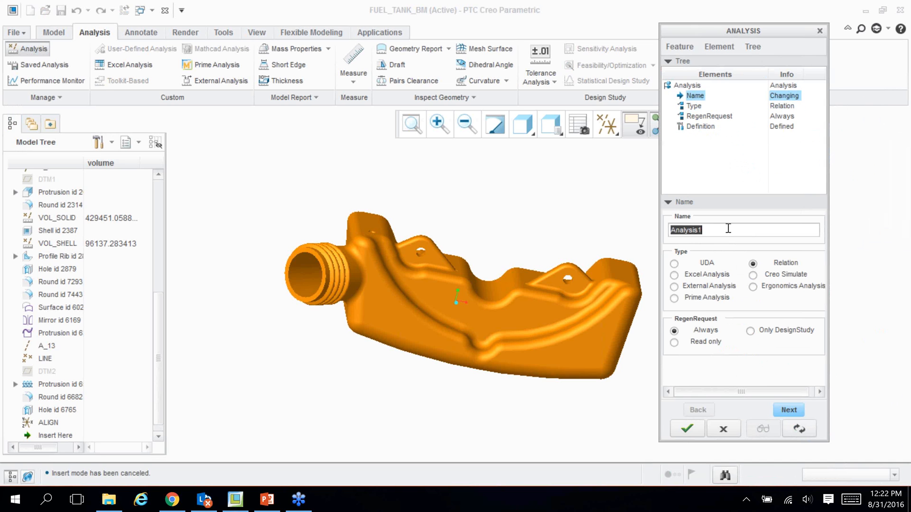
text(Vol_fluid)
click(791, 409)
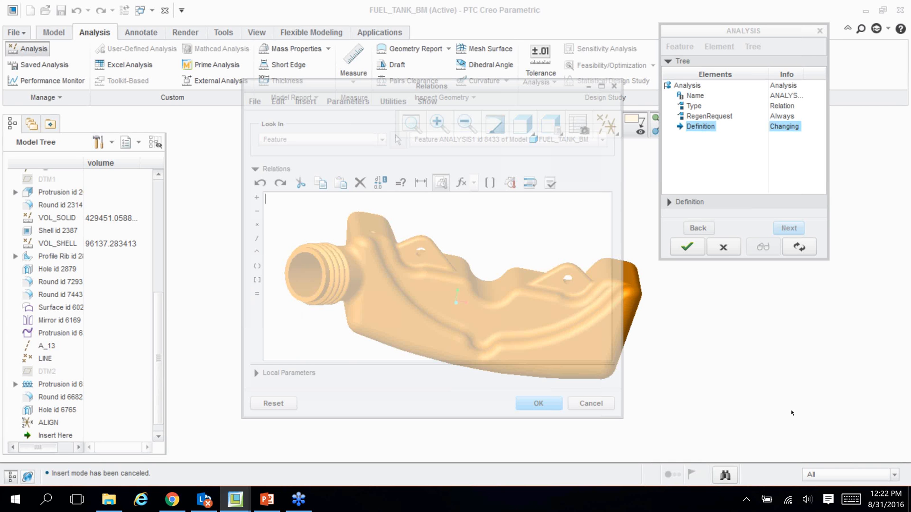
Define the relation volume = (volume:FID_vol_solid - volume:FID_vol_shell)/1000000, verify it and complete the analysis feature
text(volume )
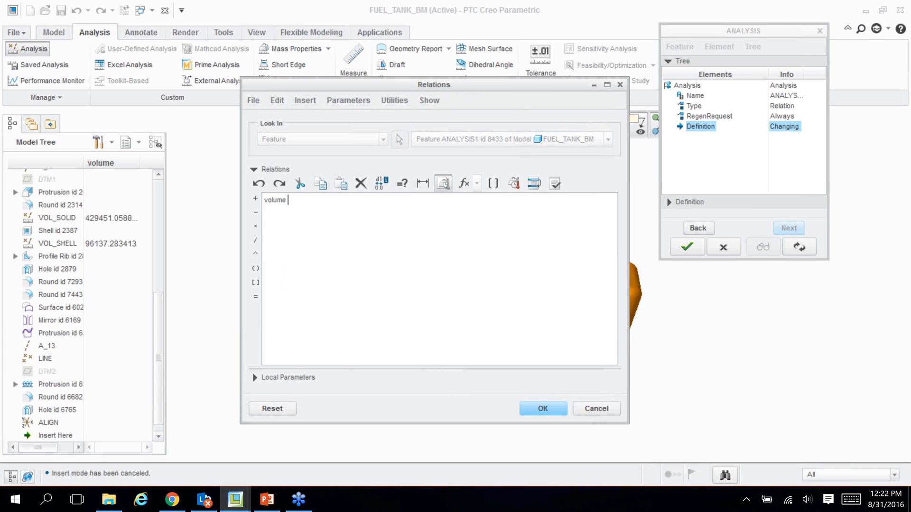
text(= (volume:FID_vol_solid - volu)
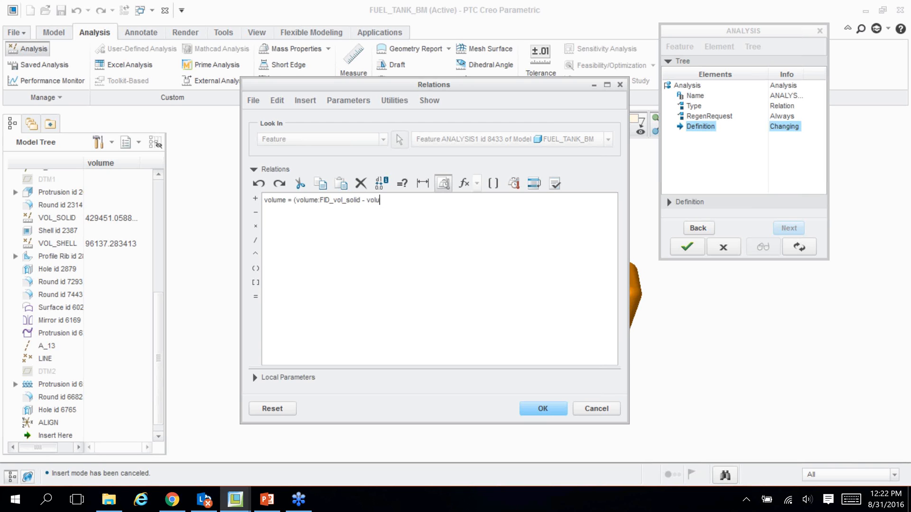
text(me:FID_vol_shell)/1000000)
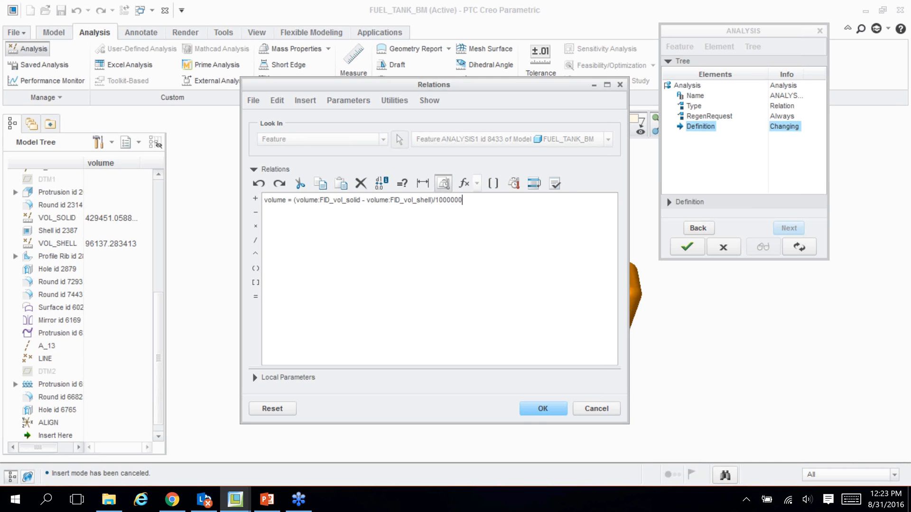
click(558, 186)
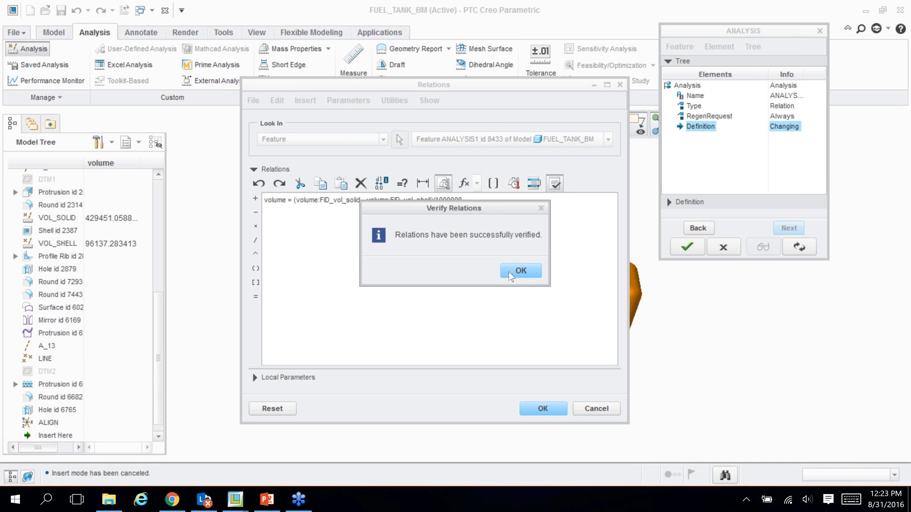
click(519, 273)
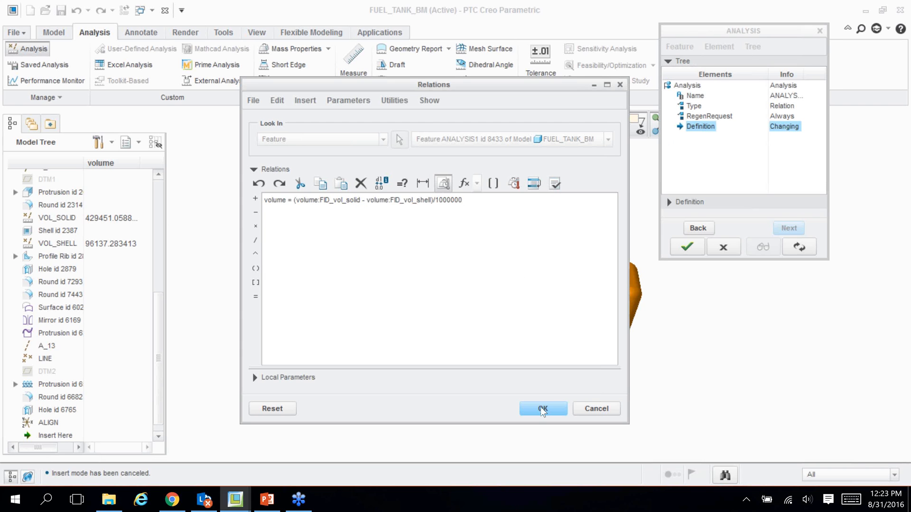
click(542, 410)
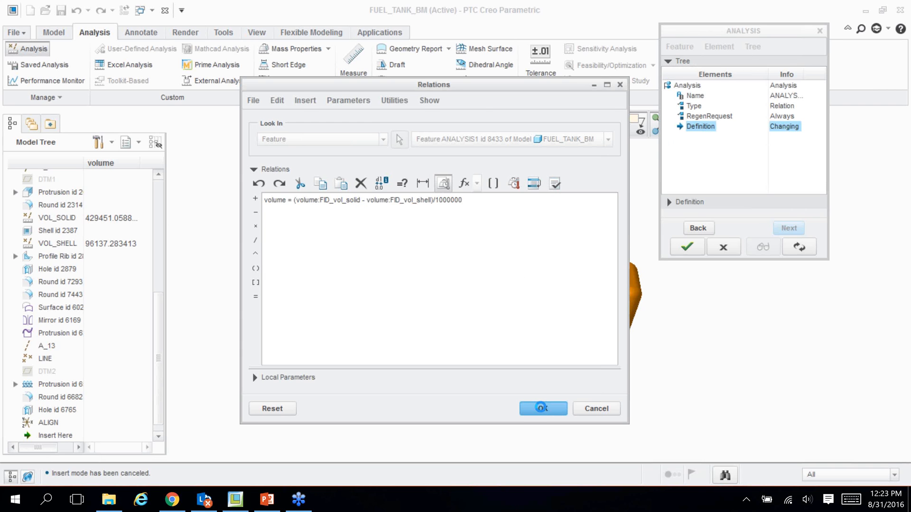
click(687, 429)
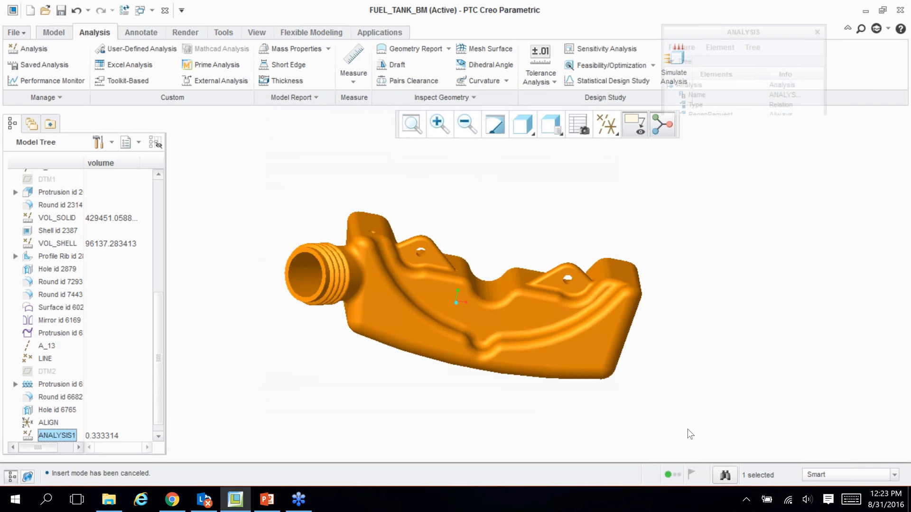
Redefine the new relation analysis feature to rename it vol_fluid
scroll(160, 399, down, 1)
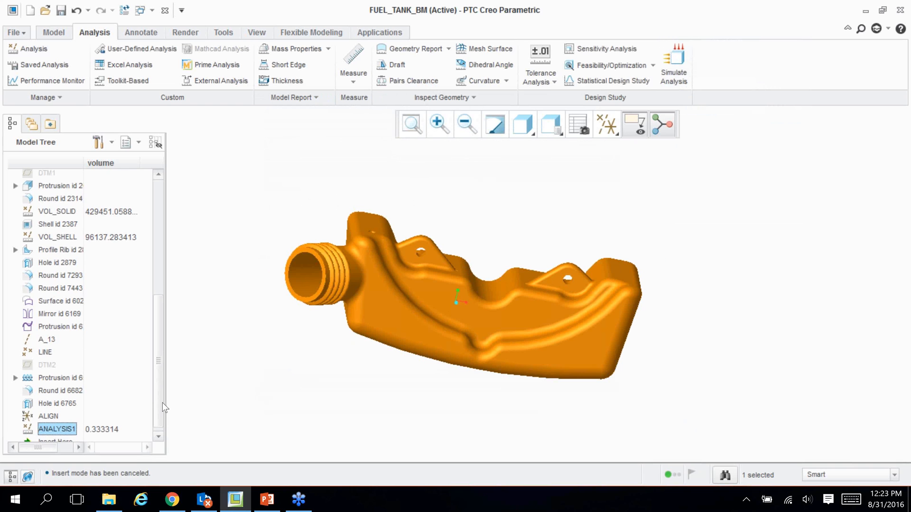
right_click(70, 426)
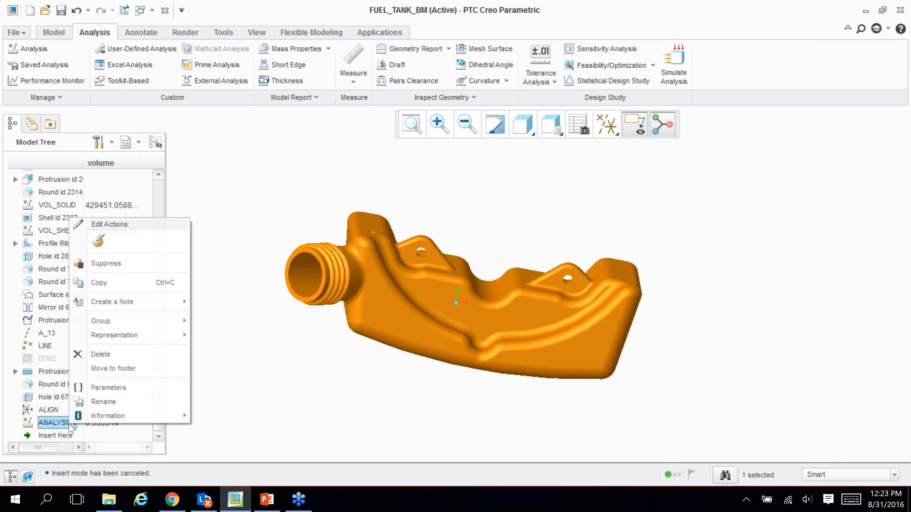
click(107, 240)
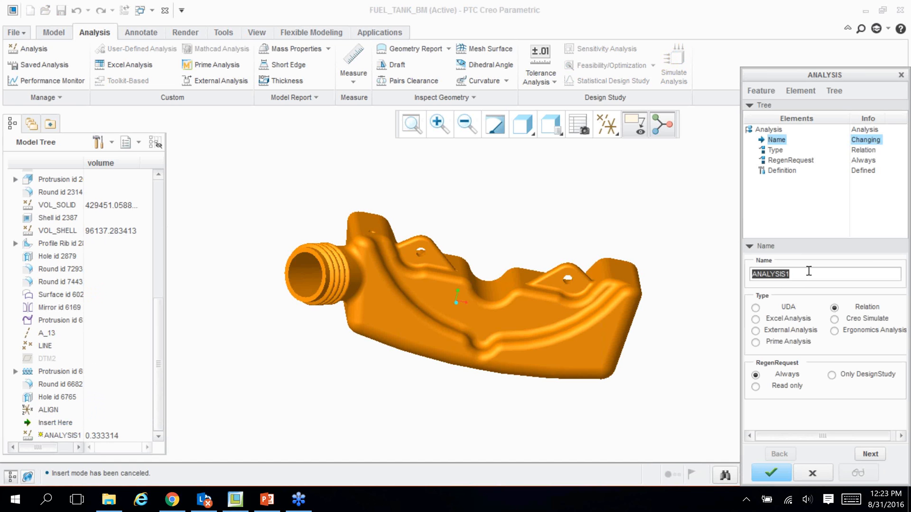
text(vol_fluid)
key(Return)
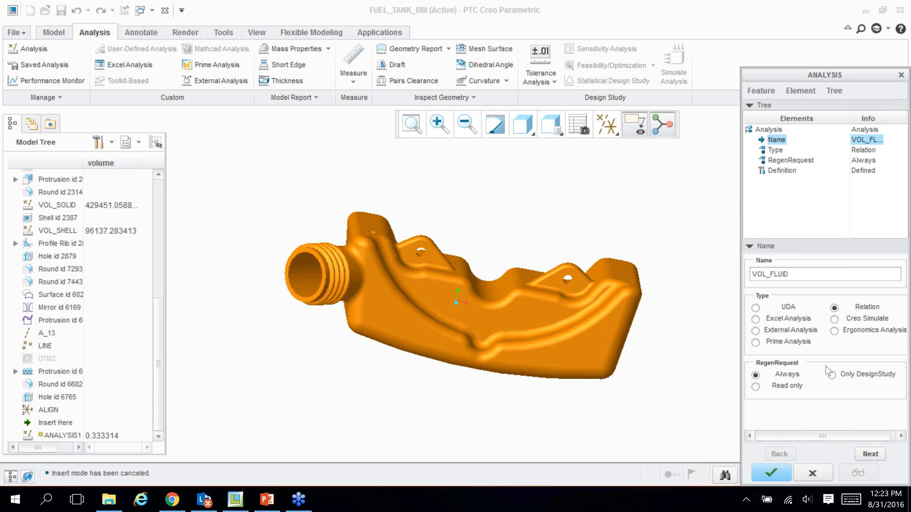
click(771, 472)
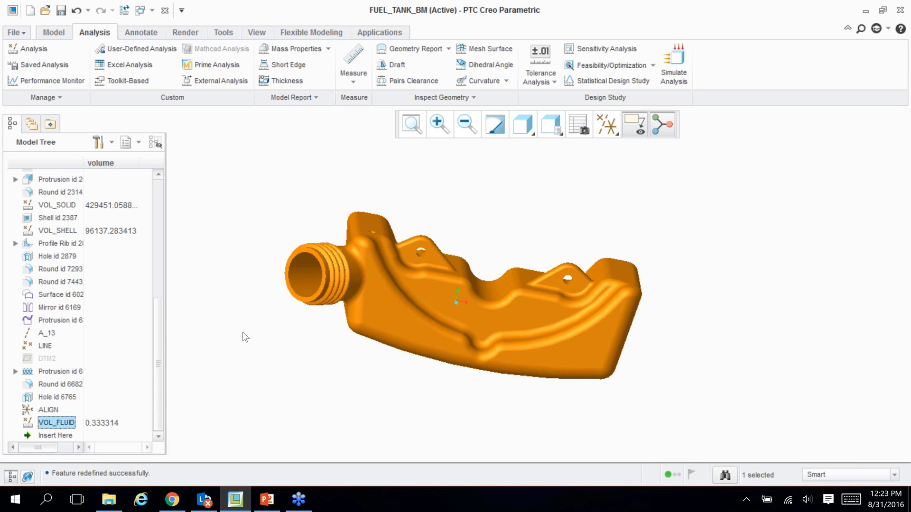
Start a sensitivity analysis and clear the VOL_SOLID and VOL_SHELL volumes from its parameters to plot
mouse_move(244, 337)
middle_down()
mouse_move(226, 351)
mouse_move(285, 358)
middle_up()
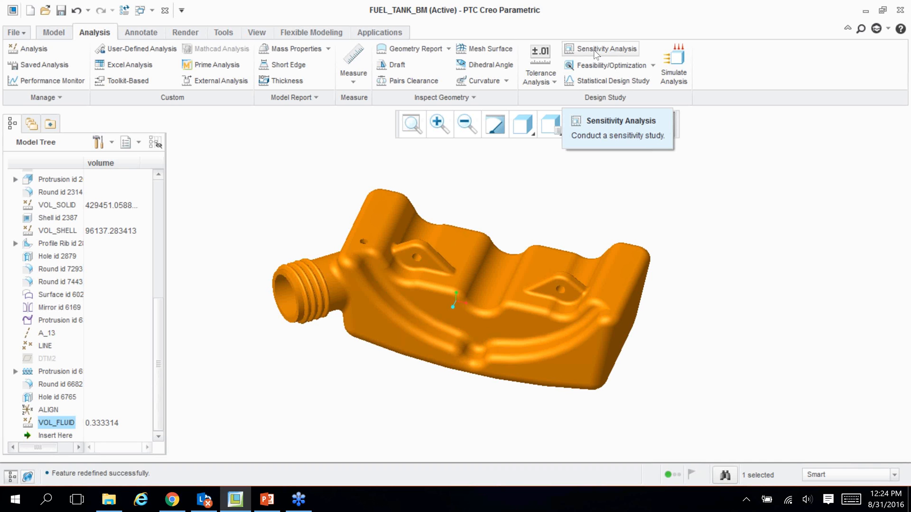
click(439, 205)
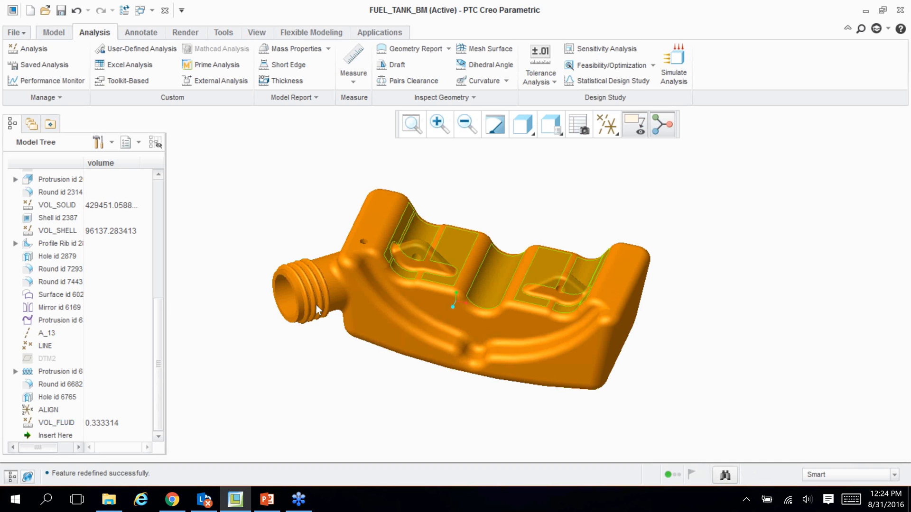
click(608, 49)
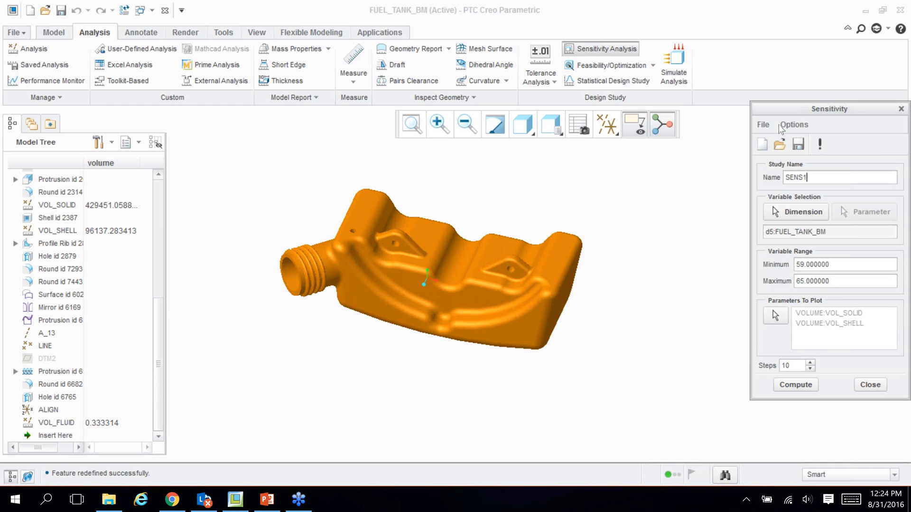
drag(784, 109, 671, 122)
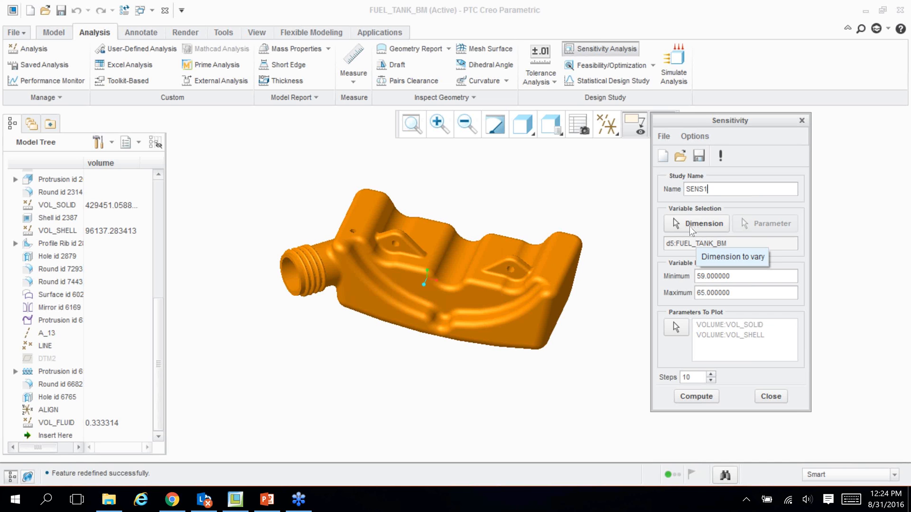
click(676, 326)
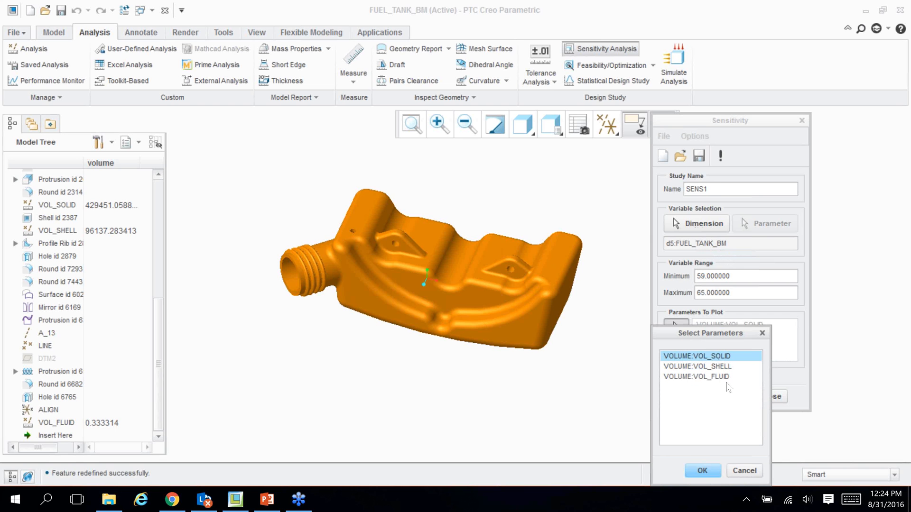
click(744, 471)
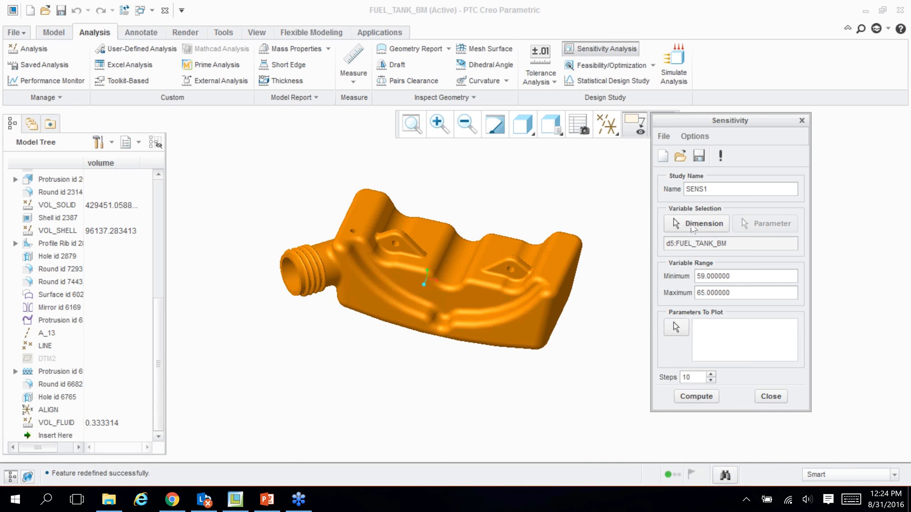
Select the base protrusion's 59 mm dimension on the model as the variable of the sensitivity study
click(693, 226)
scroll(75, 283, up, 6)
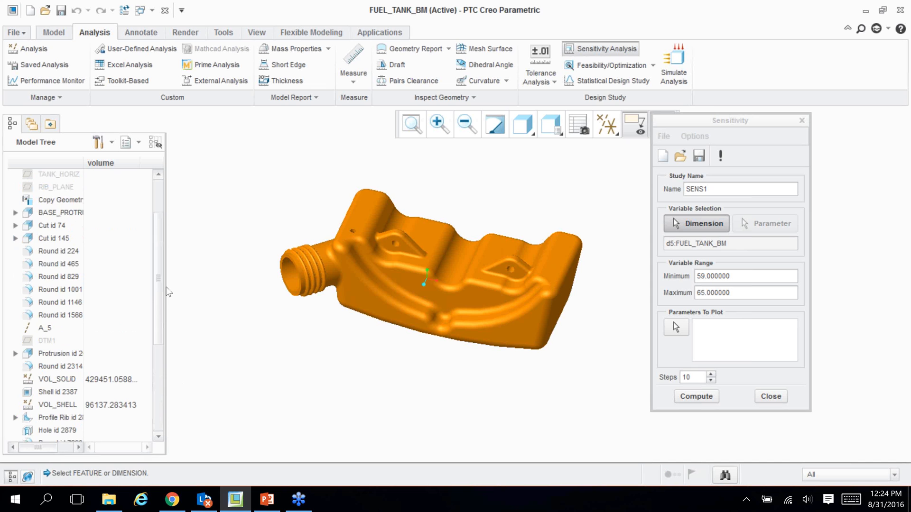
click(72, 278)
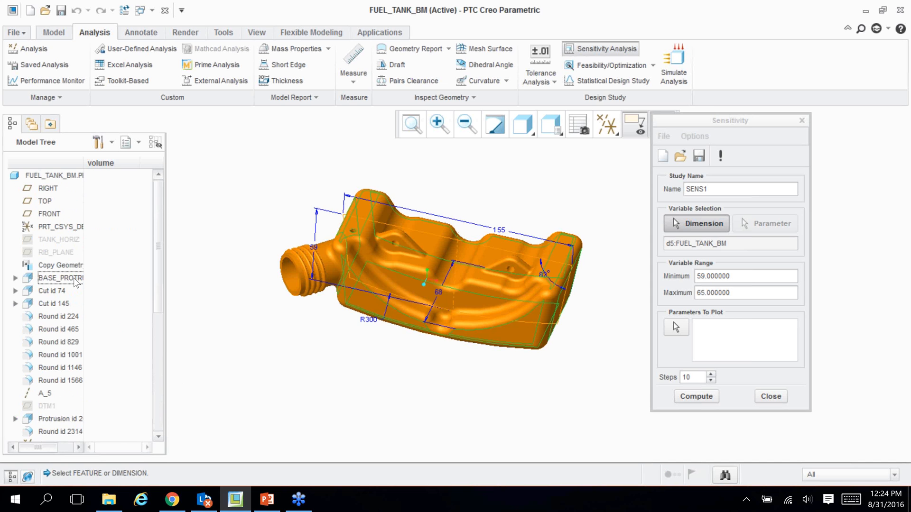
middle_drag(236, 224, 255, 230)
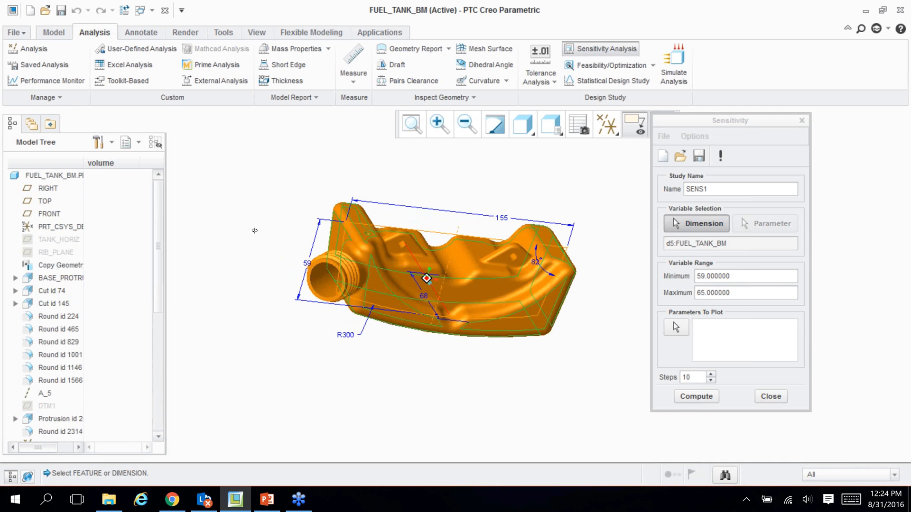
click(307, 263)
Set the study's variable range to a minimum of 59 and a maximum of 65
double_click(742, 276)
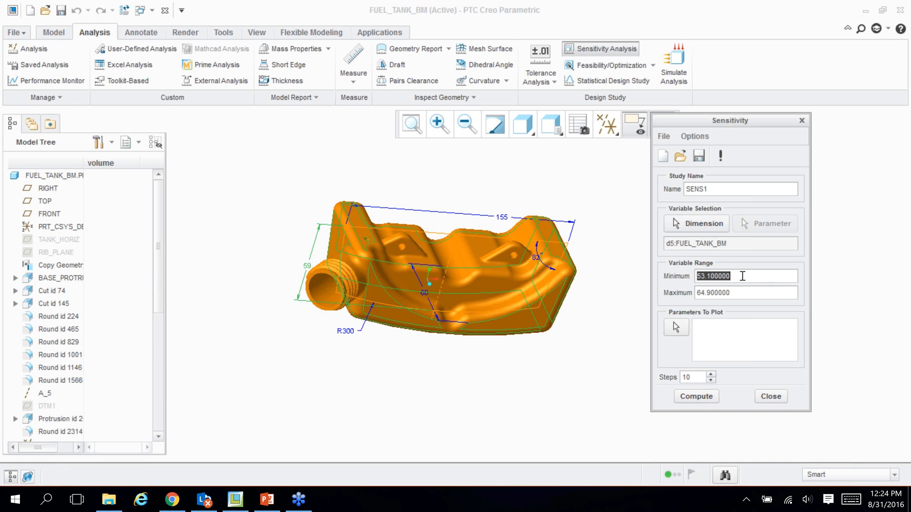
text(59)
double_click(739, 291)
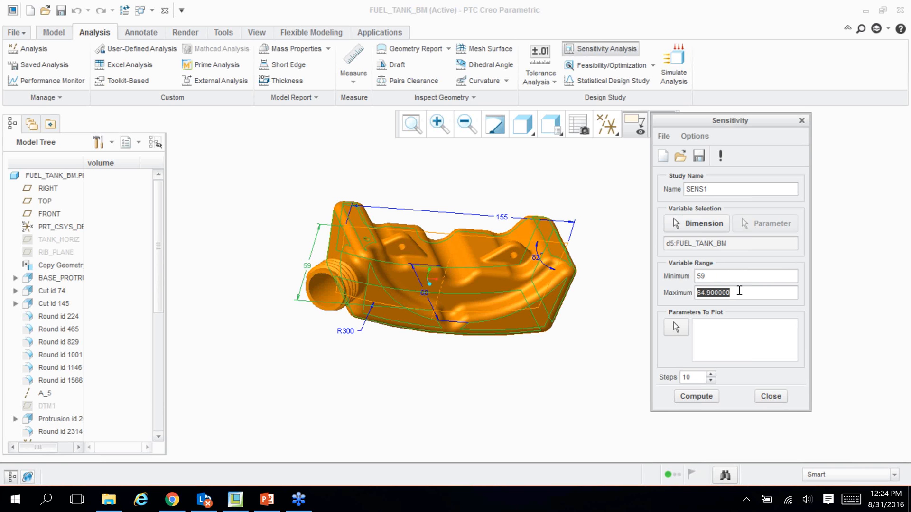
text(65)
click(715, 294)
click(711, 374)
Choose VOLUME:VOL_FLUID as the parameter to plot, compute the sensitivity study and close the resulting plot
click(682, 328)
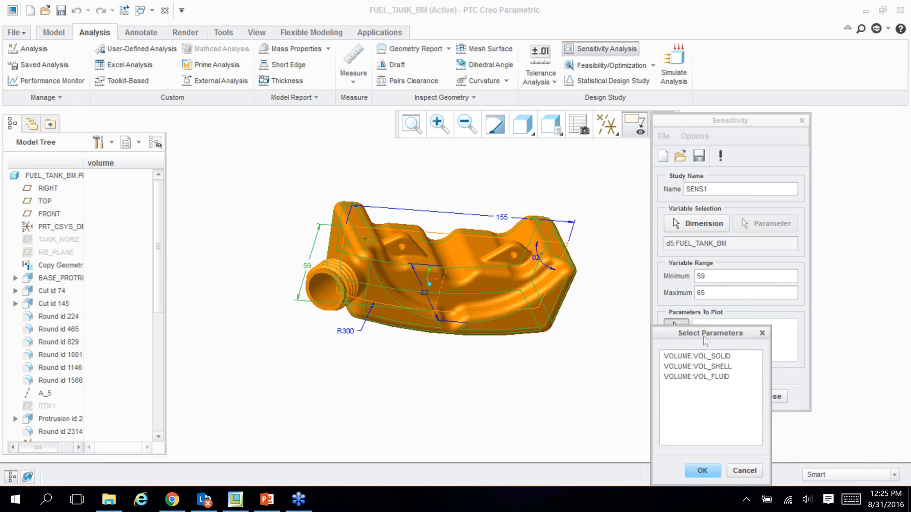
drag(698, 333, 599, 311)
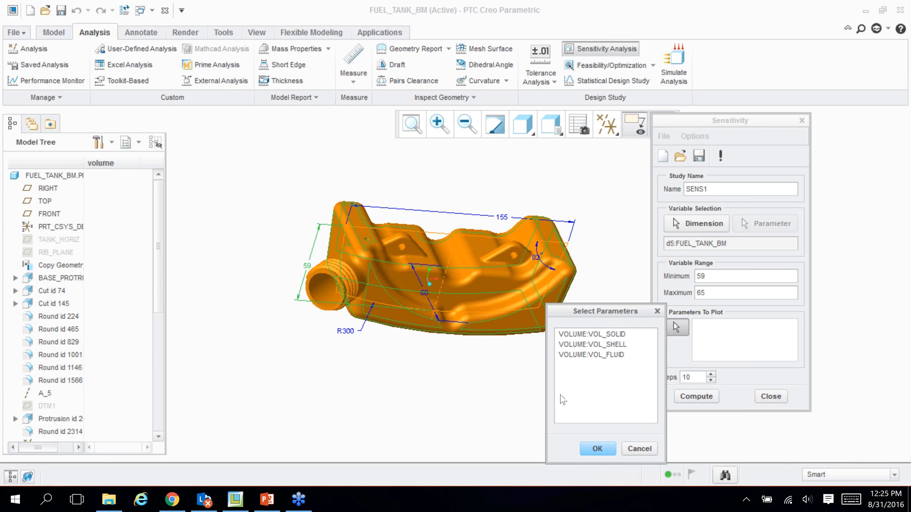
click(604, 357)
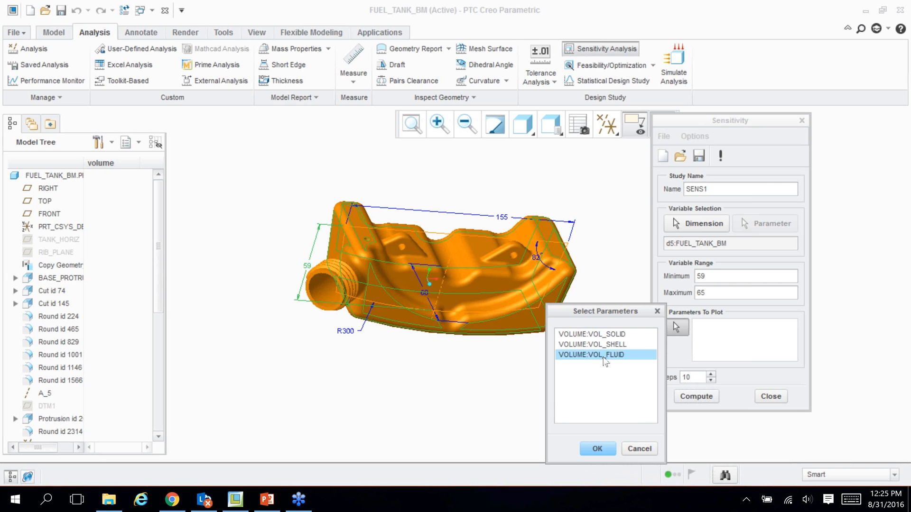
click(598, 448)
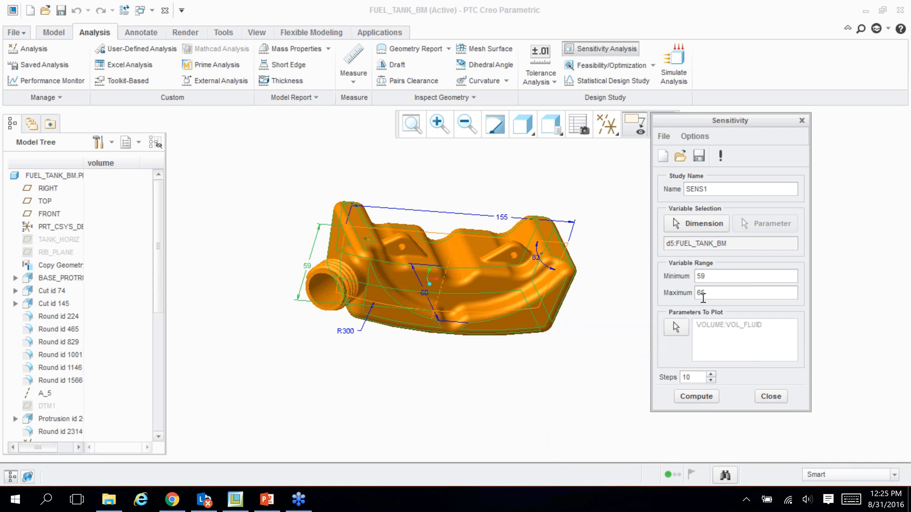
click(702, 397)
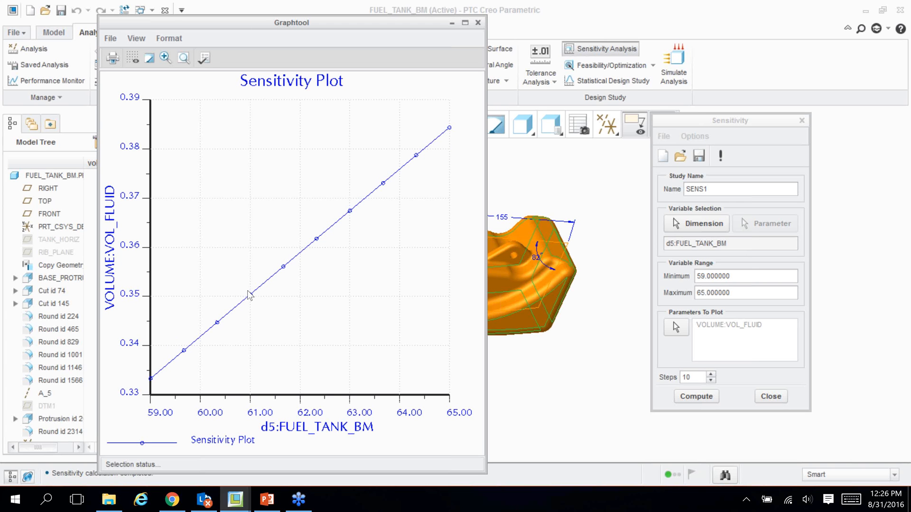
click(481, 27)
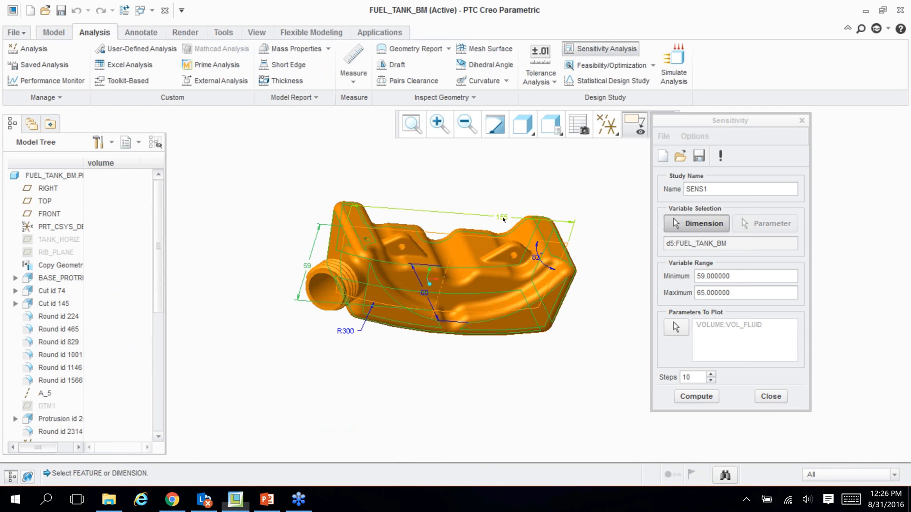
Switch the study variable to the 155 mm dimension, set its range from 152 to 165 and compute the sensitivity
click(502, 218)
double_click(742, 276)
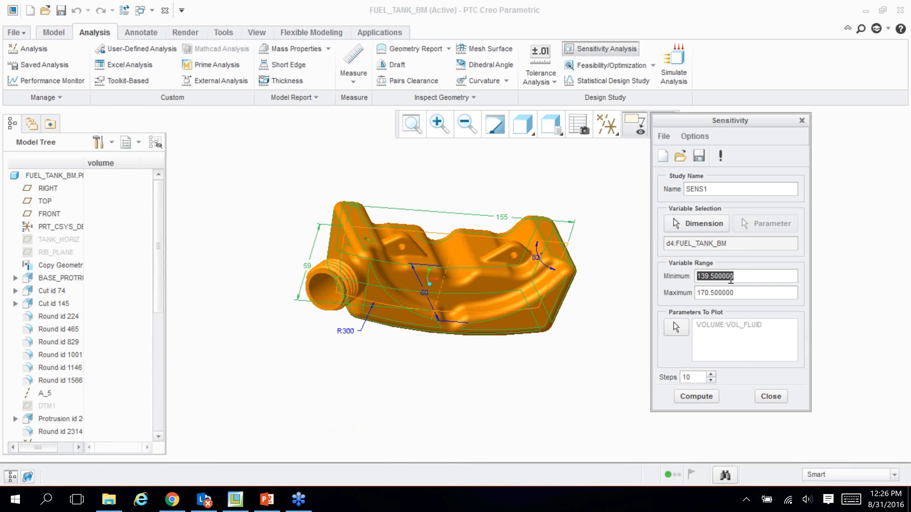
text(152)
double_click(757, 293)
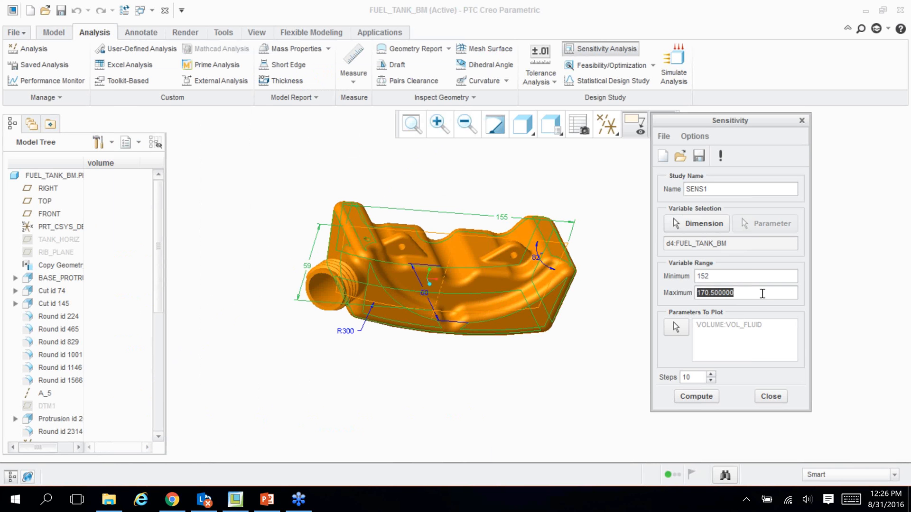
text(165)
click(705, 396)
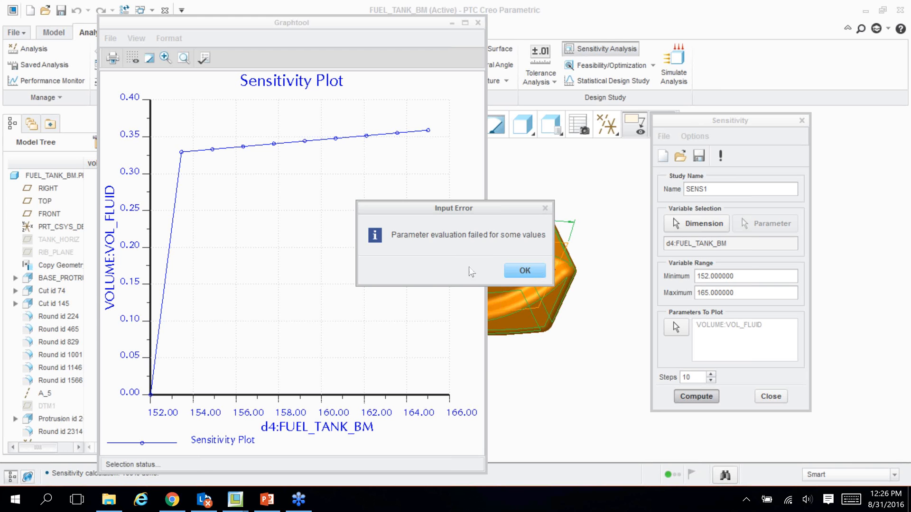
Dismiss the evaluation message, close the sensitivity plot and end the sensitivity study
drag(484, 208, 632, 333)
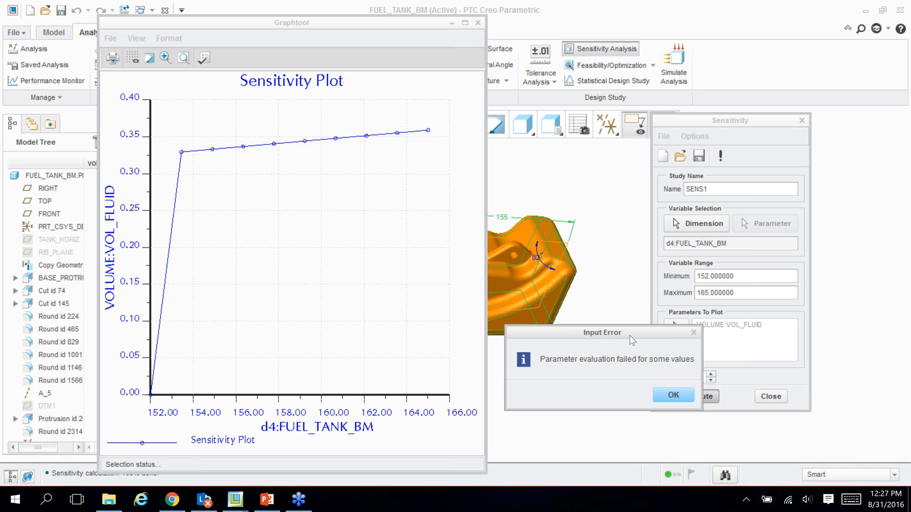
drag(663, 329, 553, 327)
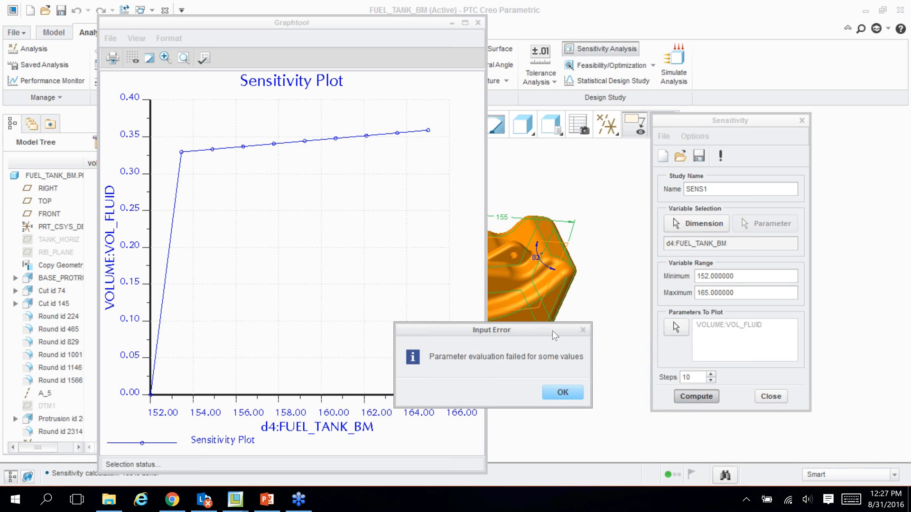
click(569, 394)
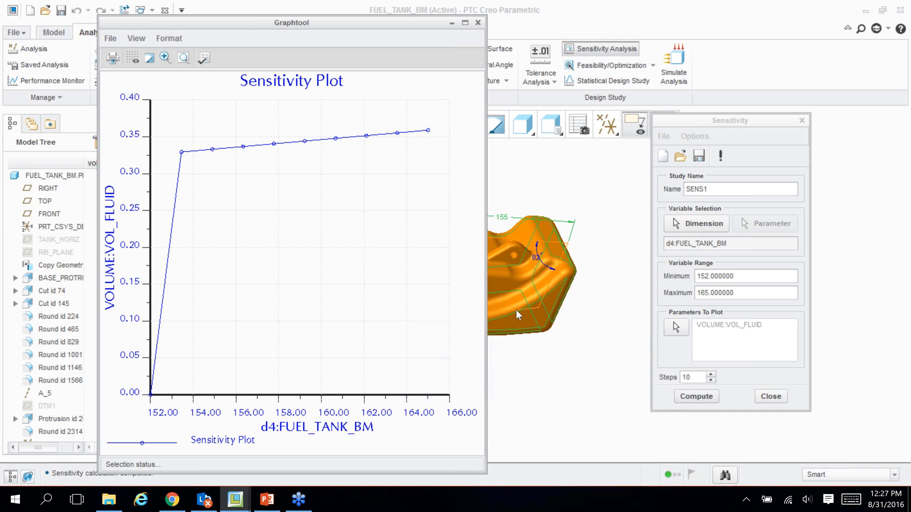
click(478, 23)
middle_drag(623, 291, 629, 295)
scroll(526, 229, down, 3)
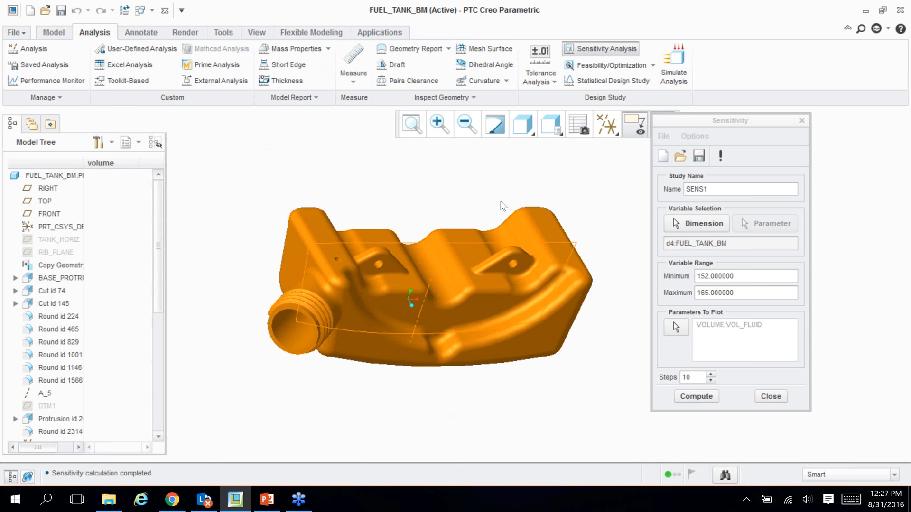
click(771, 396)
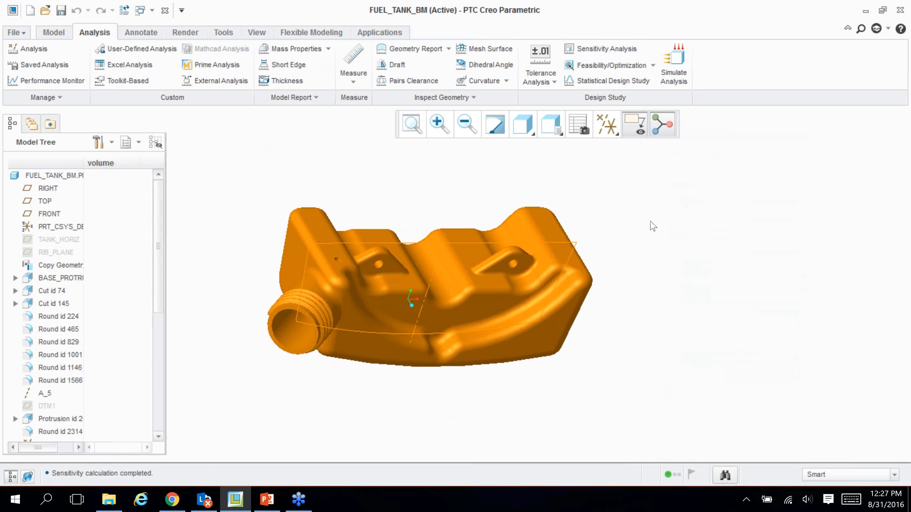
Start a Feasibility/Optimization study and set its type to Feasibility
scroll(653, 226, up, 3)
mouse_move(541, 189)
middle_down()
mouse_move(519, 171)
mouse_move(522, 186)
middle_up()
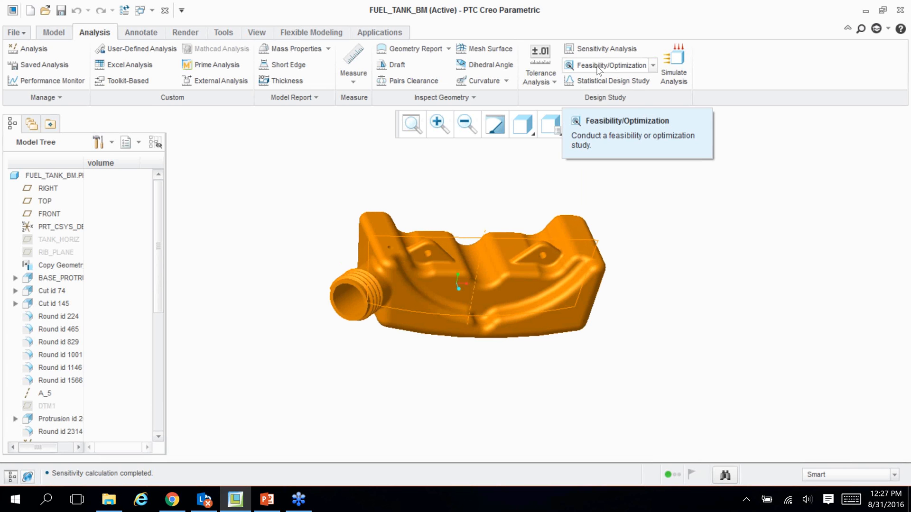
click(619, 67)
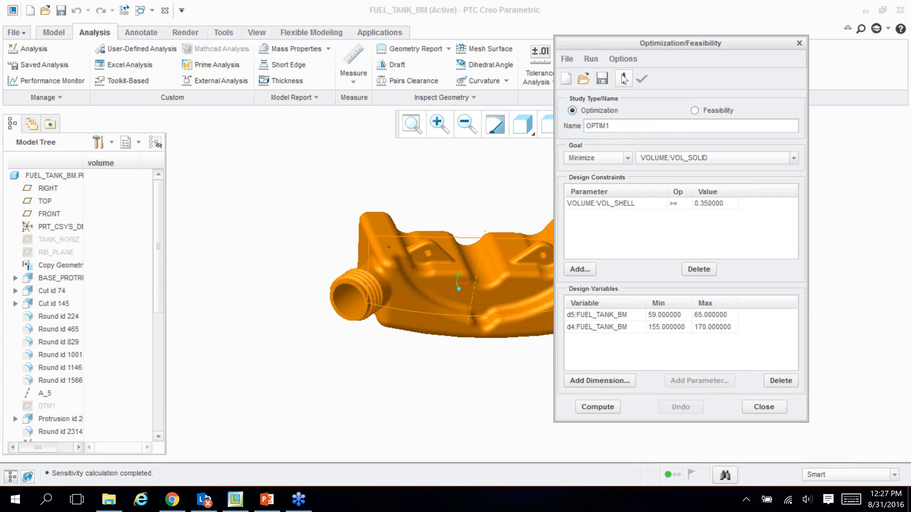
scroll(409, 212, up, 3)
scroll(475, 192, down, 1)
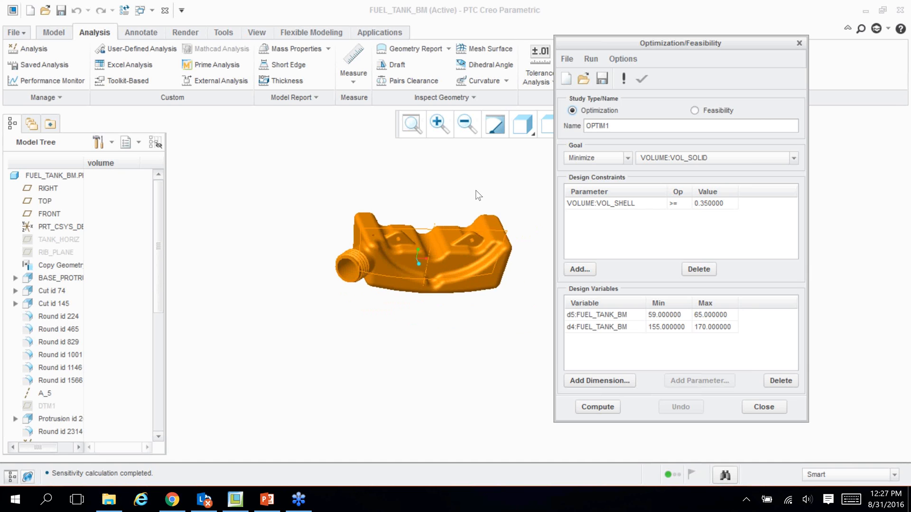
scroll(479, 195, down, 2)
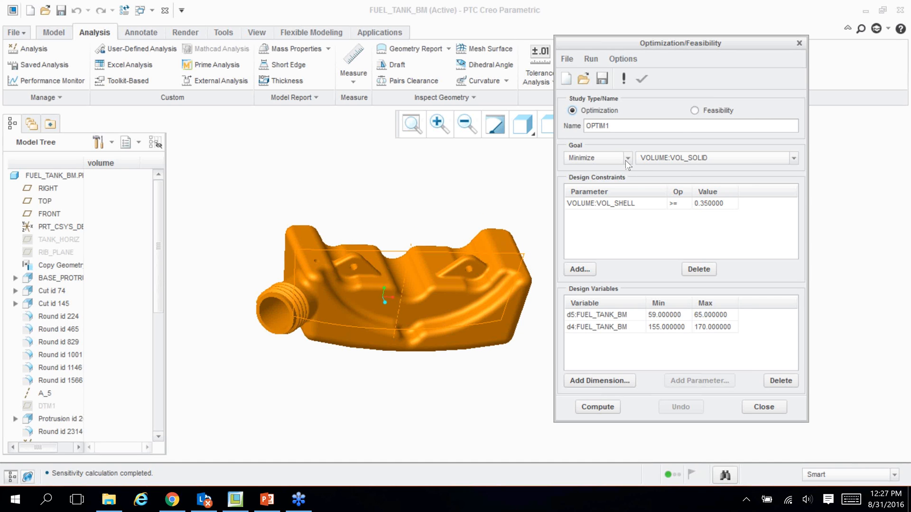
click(696, 112)
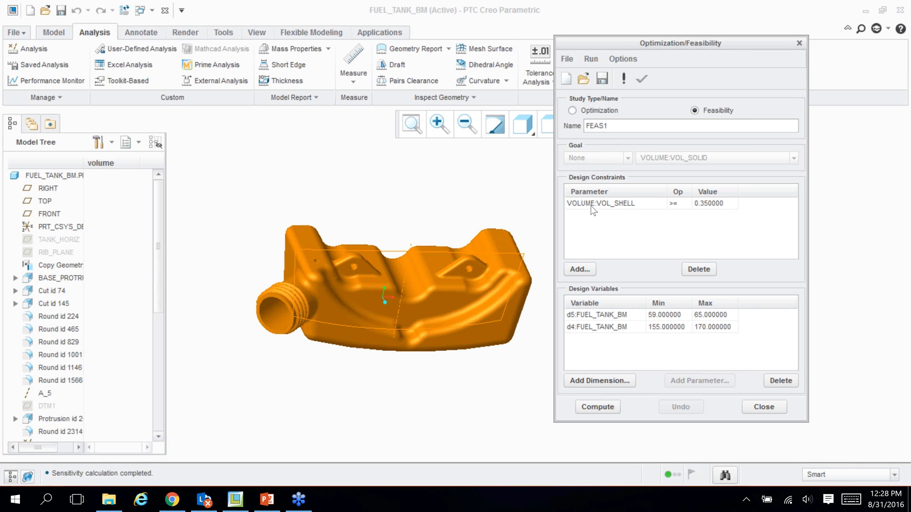
Delete the existing VOL_SHELL design constraint and the d4 and d5 design variables from the feasibility study
click(618, 209)
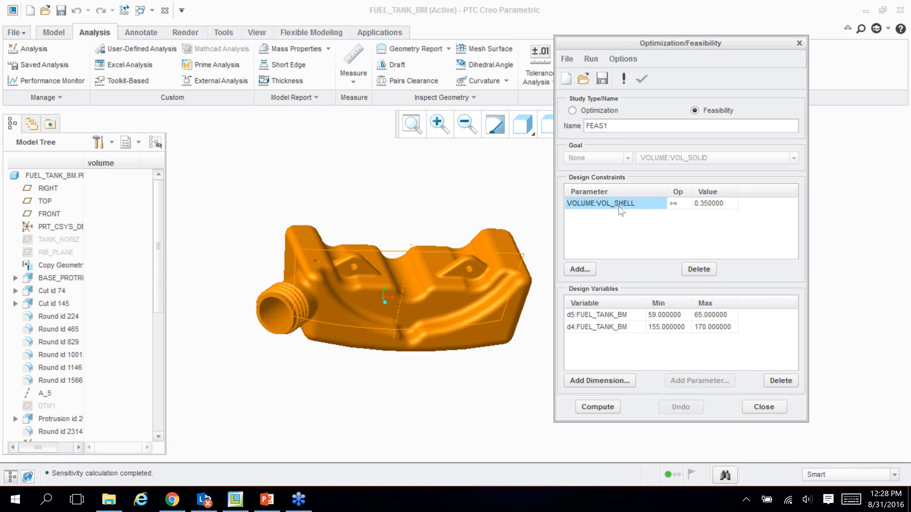
click(699, 269)
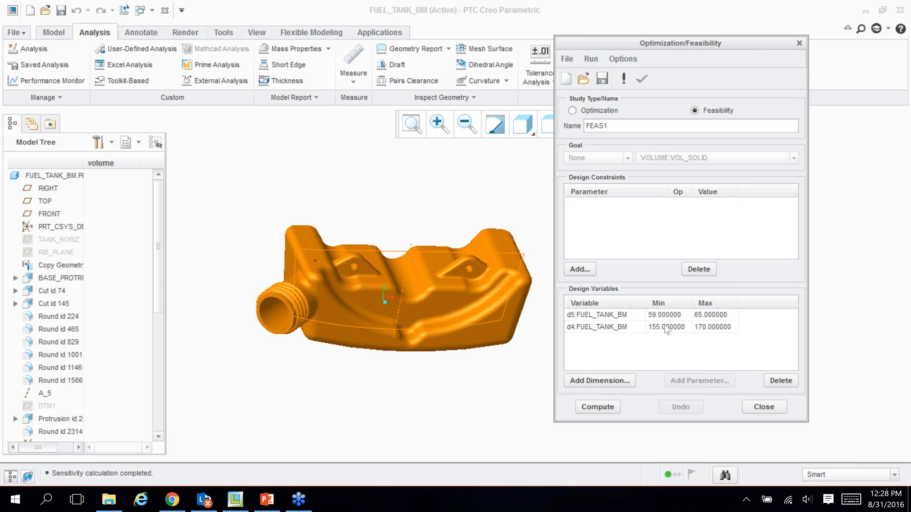
click(609, 316)
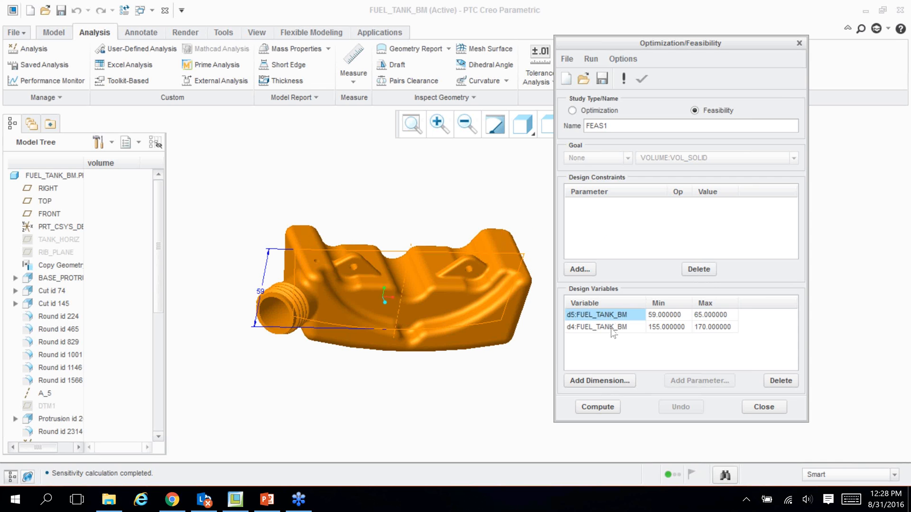
click(607, 327)
click(790, 381)
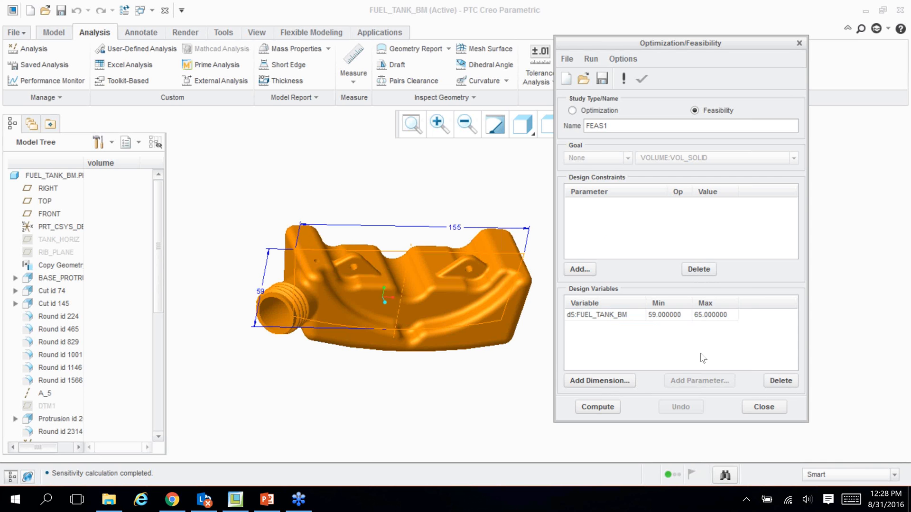
click(641, 315)
click(778, 380)
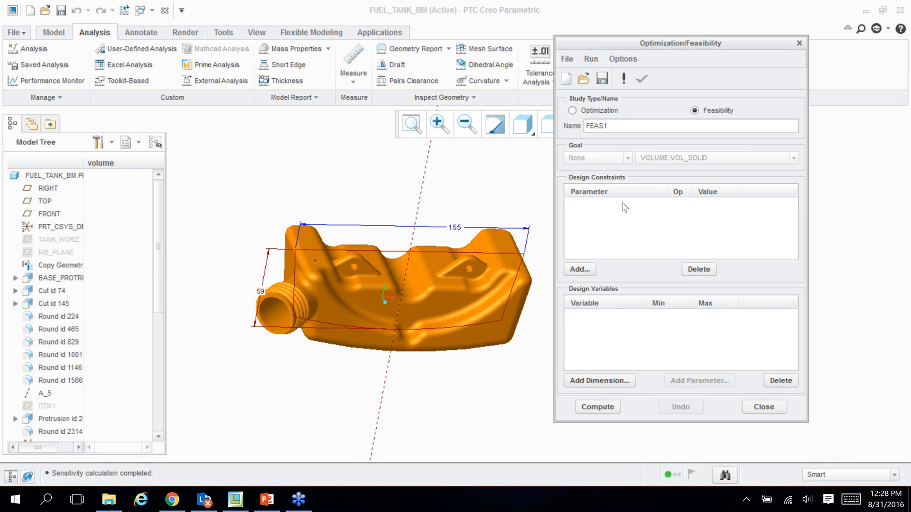
Add a design constraint requiring VOLUME:VOL_FLUID to be greater than or equal to a set value of 0.35
click(581, 269)
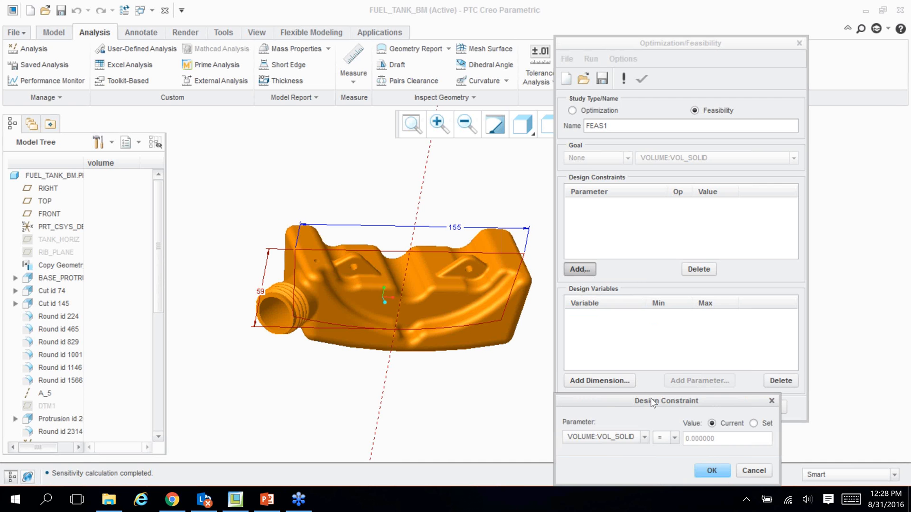
drag(652, 401, 373, 117)
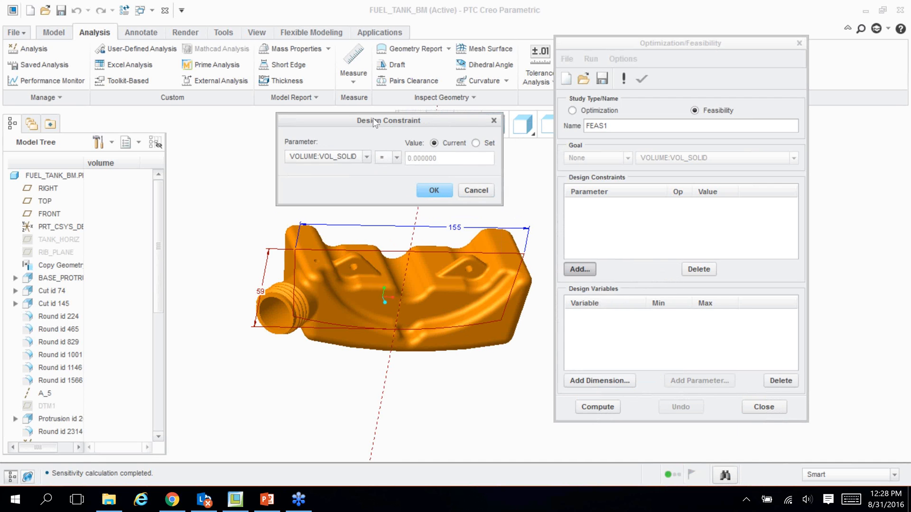
click(366, 157)
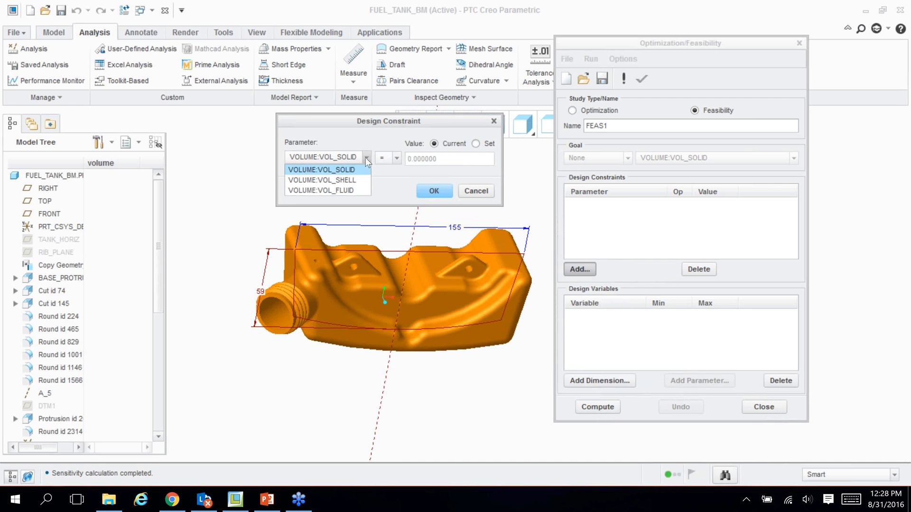
click(351, 190)
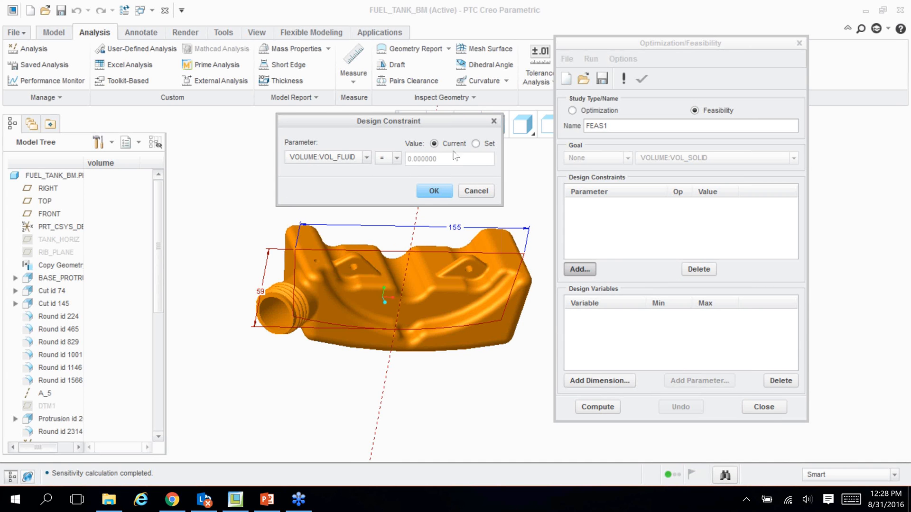
click(475, 143)
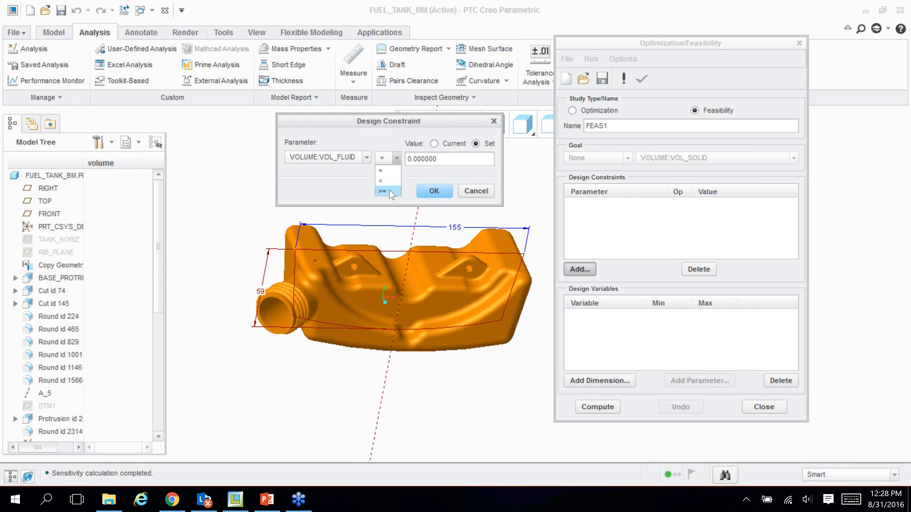
click(389, 190)
double_click(448, 160)
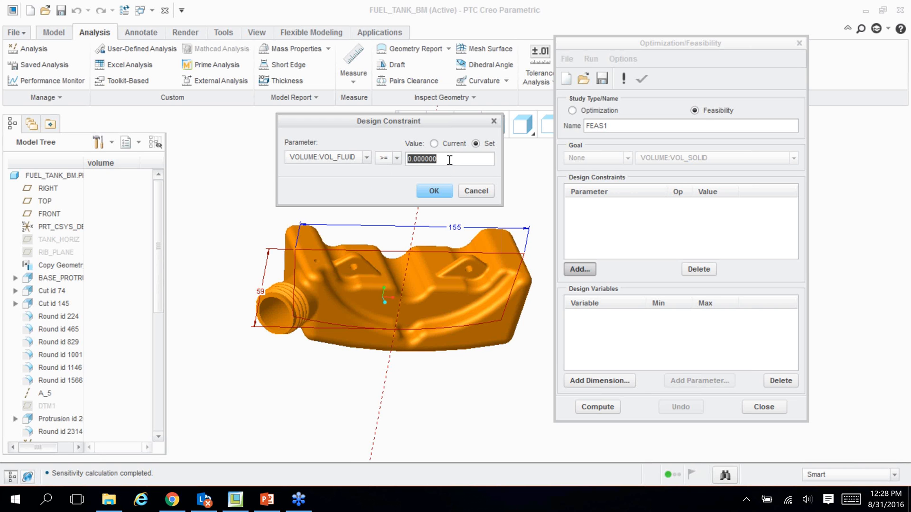
text(.35)
click(434, 190)
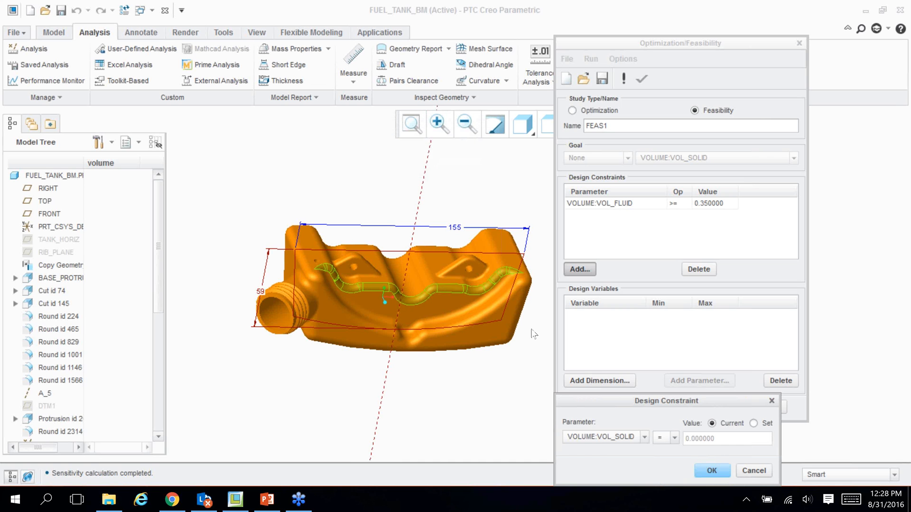
click(754, 470)
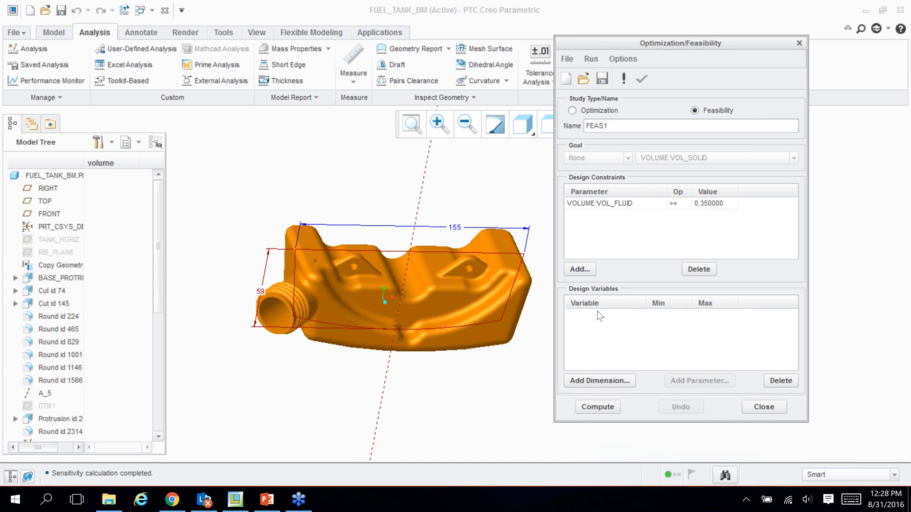
Add the 59 mm height dimension as a design variable ranging from 59 to 65
click(594, 382)
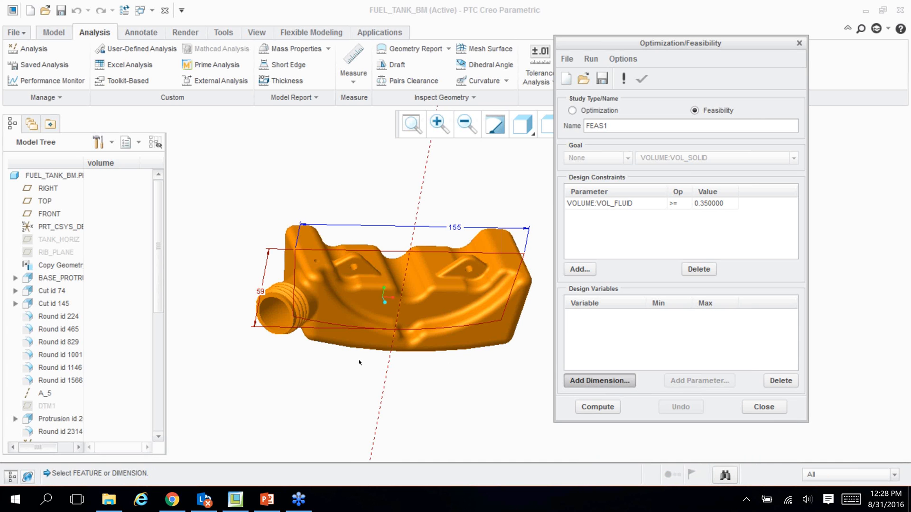
click(312, 329)
double_click(676, 315)
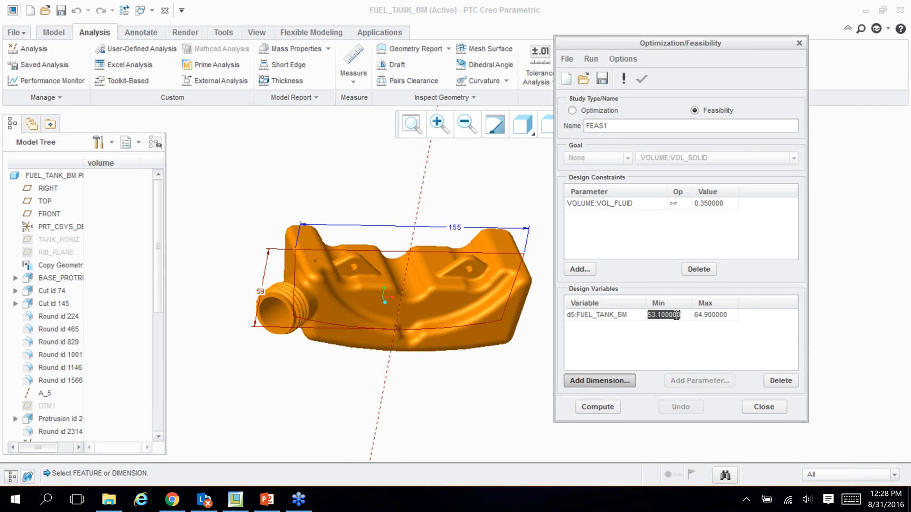
text(59)
double_click(716, 313)
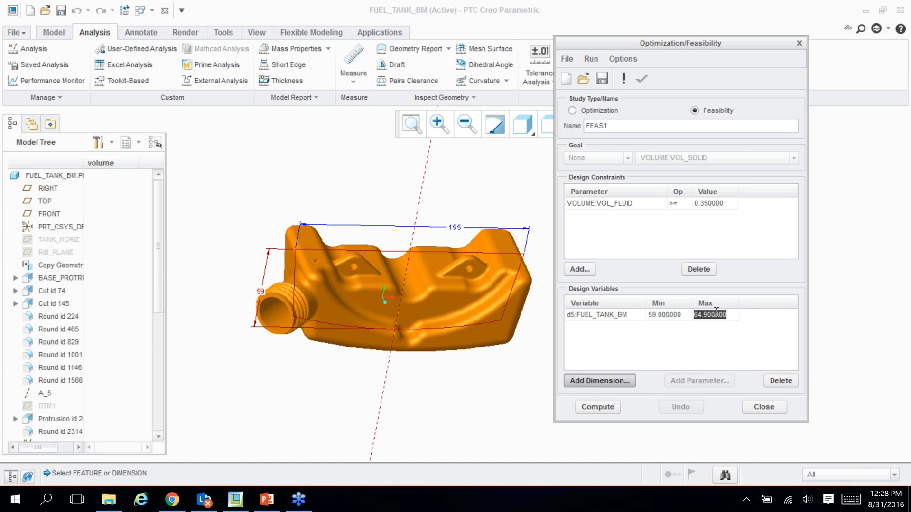
text(65)
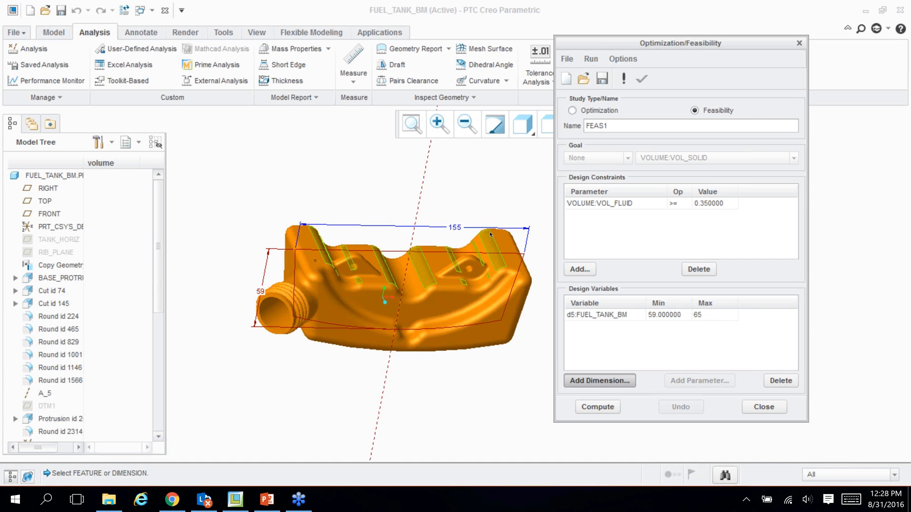
Add the 155 mm length dimension as a design variable ranging from 155 to 172 and finish selecting dimensions
click(453, 228)
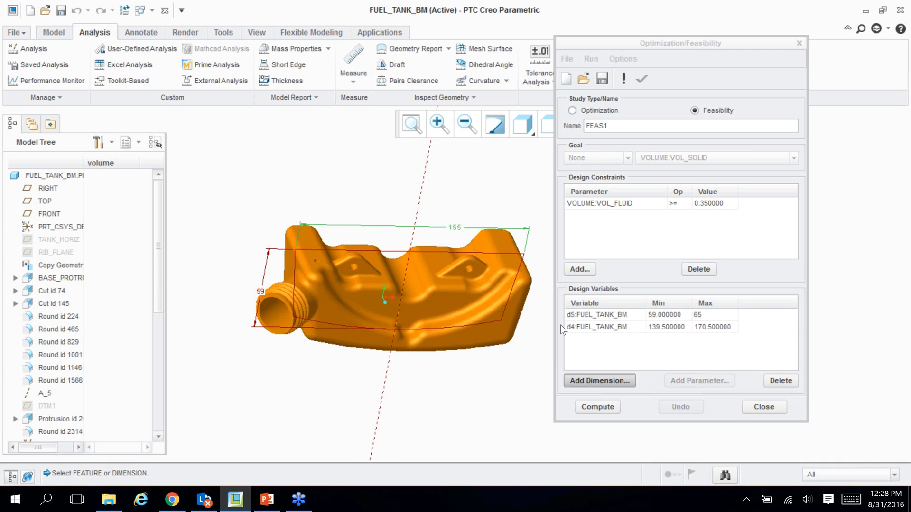
click(664, 327)
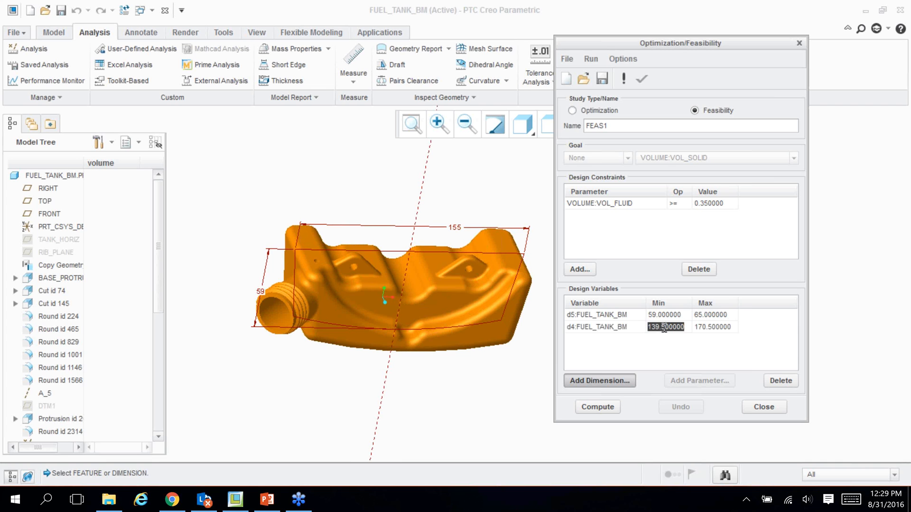
text(155)
click(717, 327)
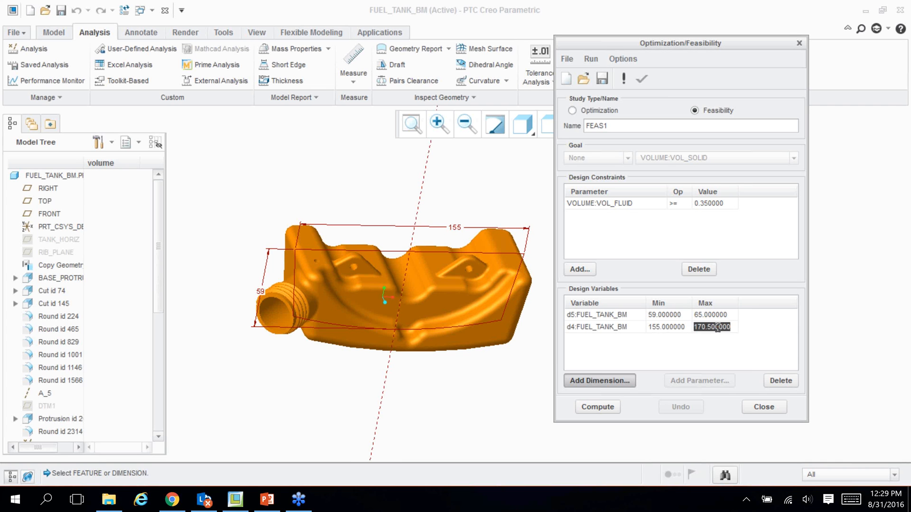
text(172)
click(695, 344)
middle_drag(480, 184, 456, 181)
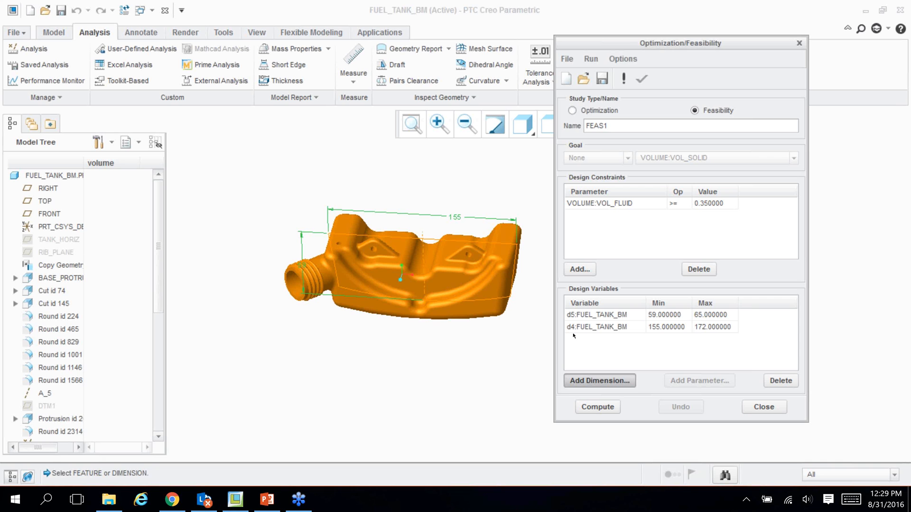
middle_click(498, 339)
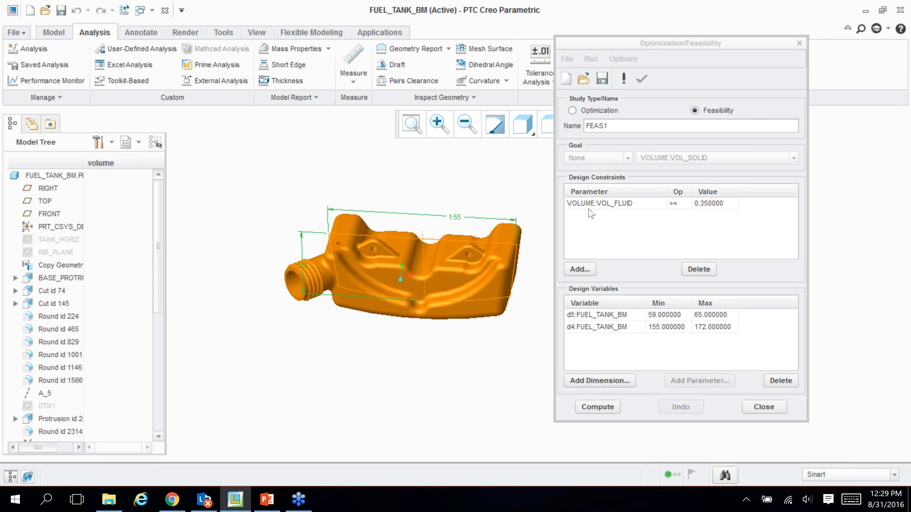
Accept the graph preferences with Constraints and Variables enabled and compute the feasibility study
click(617, 60)
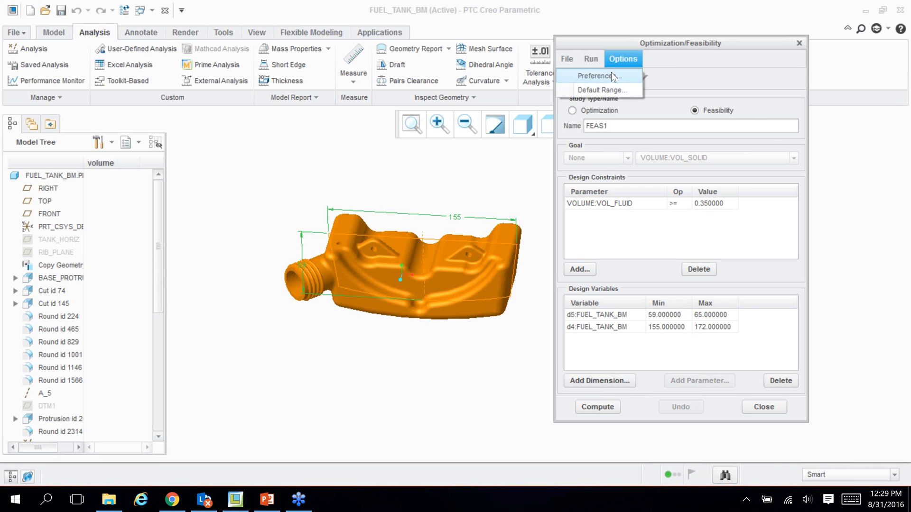
click(612, 76)
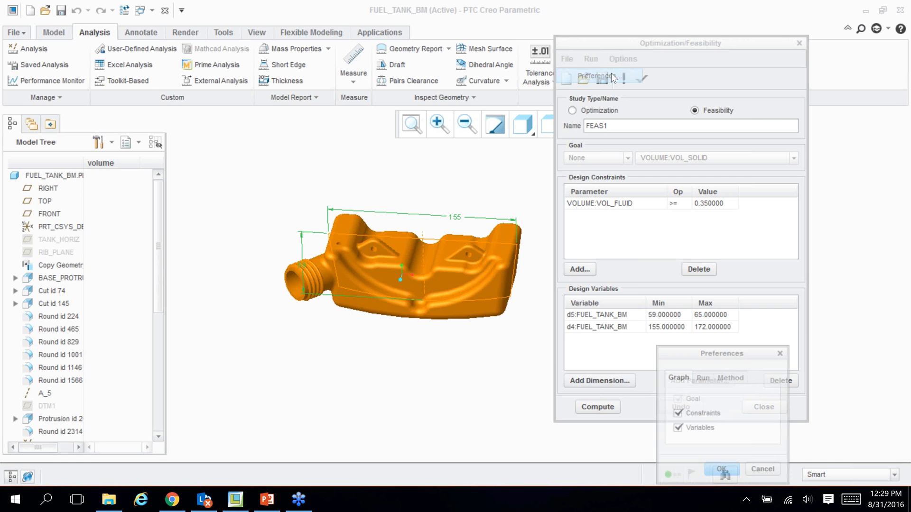
drag(710, 352, 440, 148)
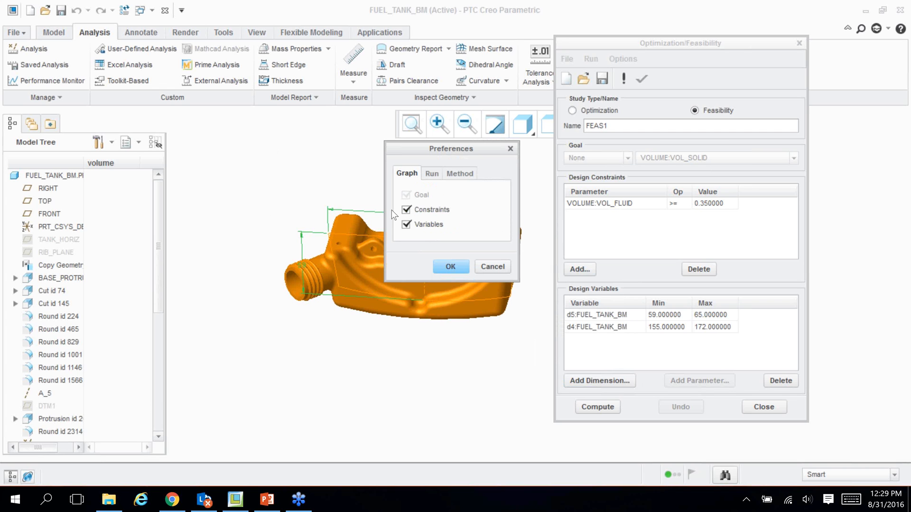
click(451, 267)
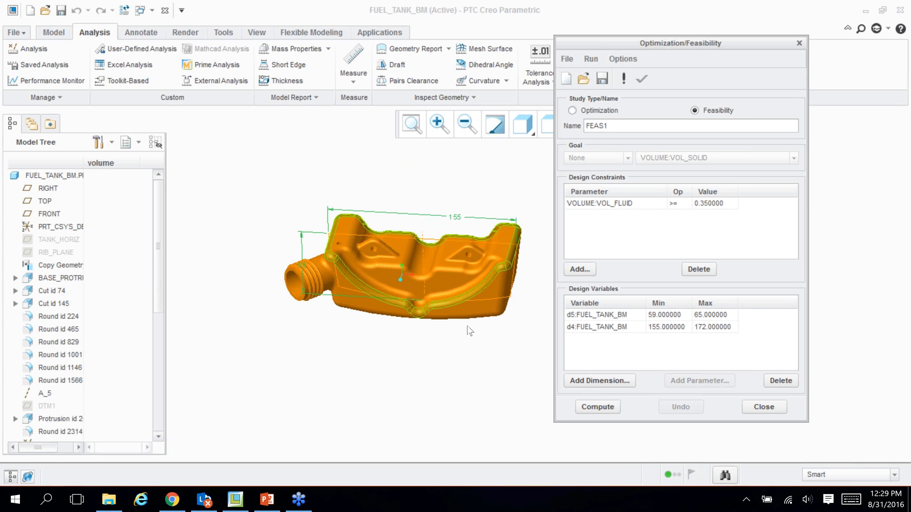
click(596, 406)
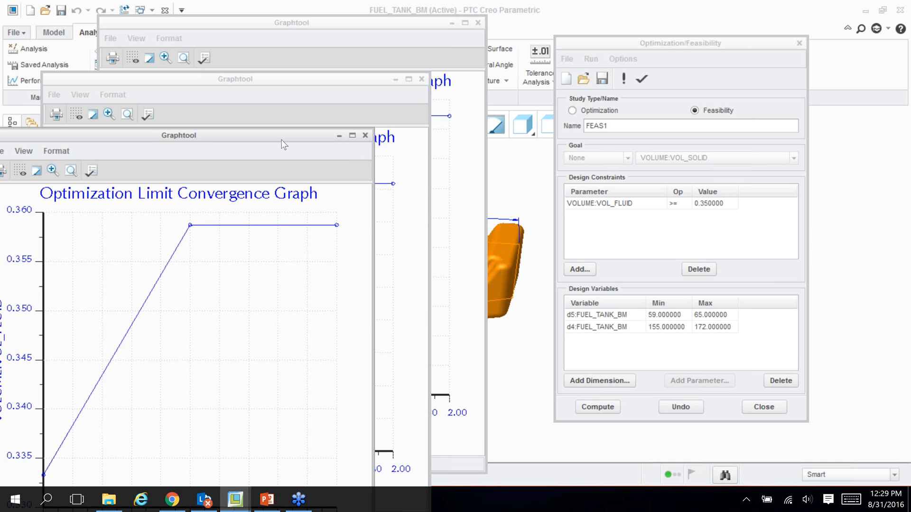
Spread out the convergence graphs and examine how the fluid volume and the d4 and d5 dimensions converge
drag(281, 140, 333, 137)
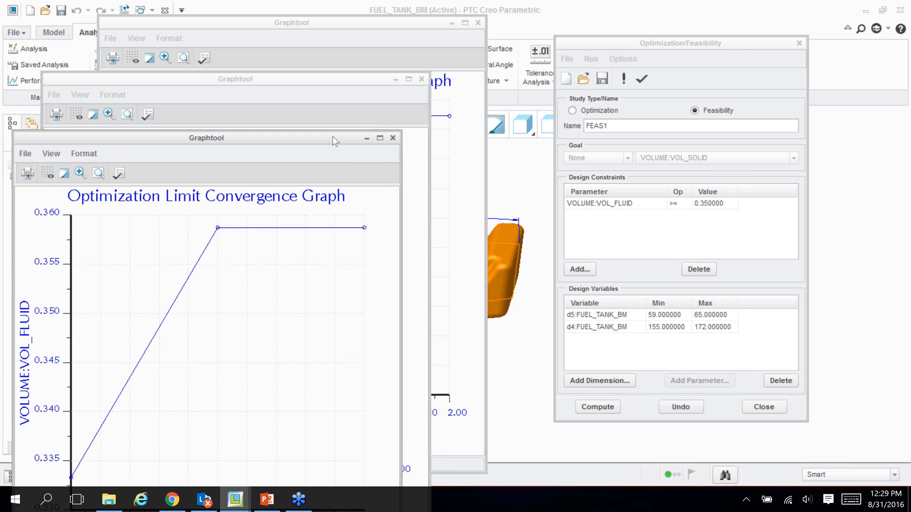
drag(332, 136, 767, 26)
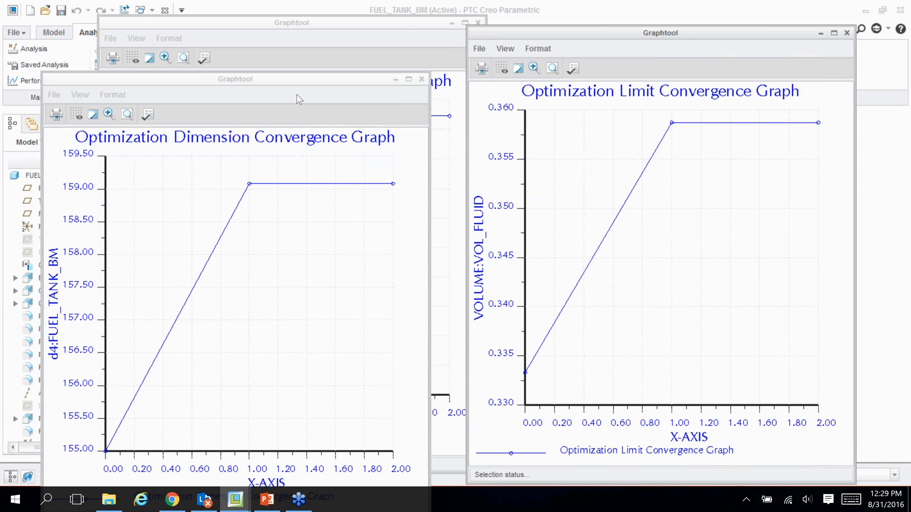
drag(297, 97, 644, 26)
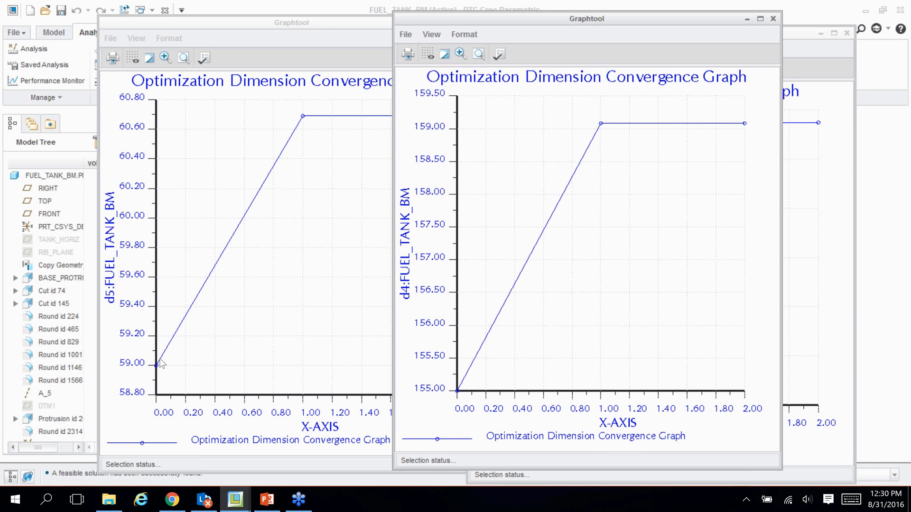
click(353, 23)
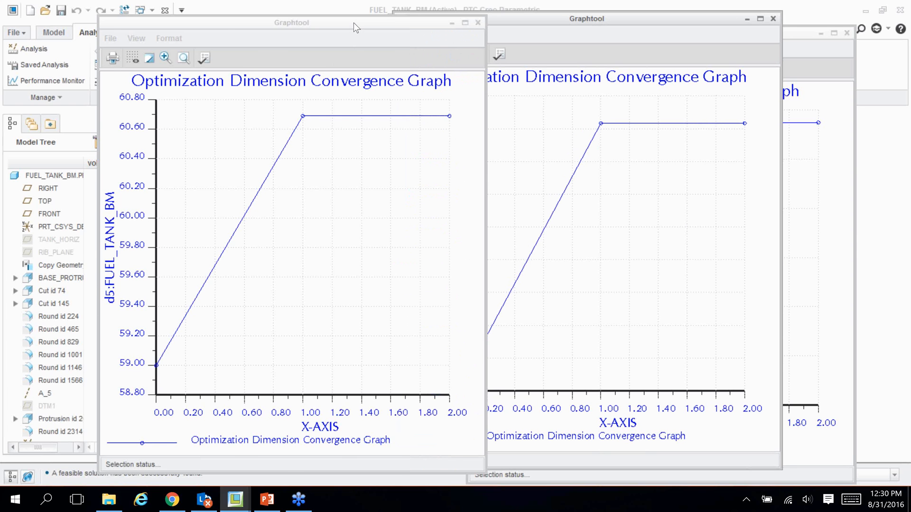
drag(354, 22, 401, 67)
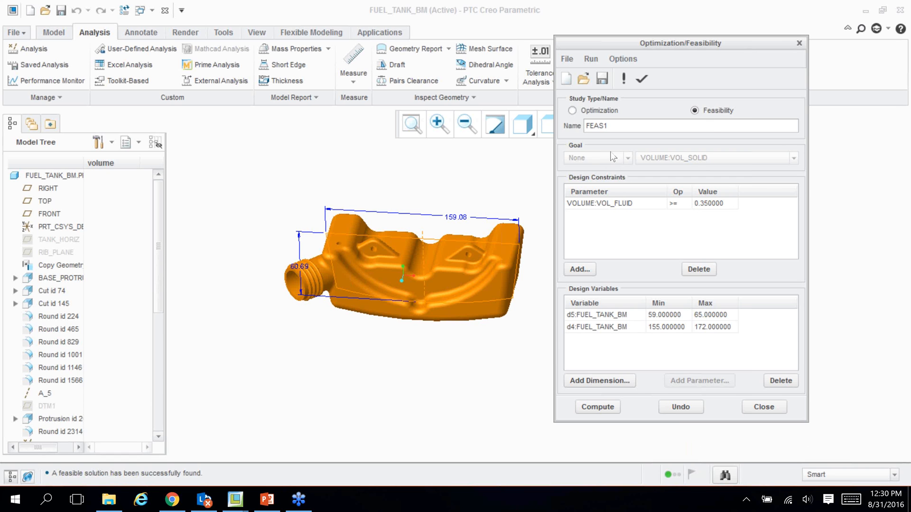
Switch the study type to Optimization, keep the Minimize goal and inspect the volume parameters available for it
click(573, 110)
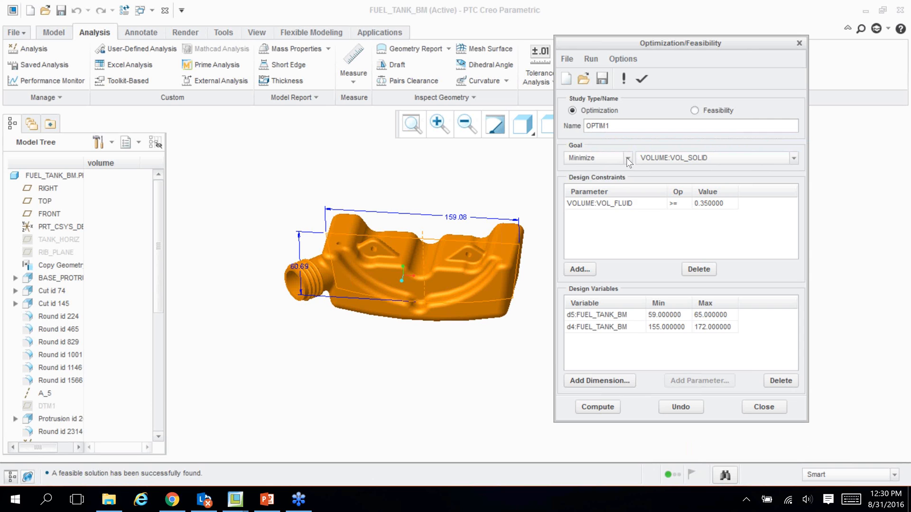
click(627, 158)
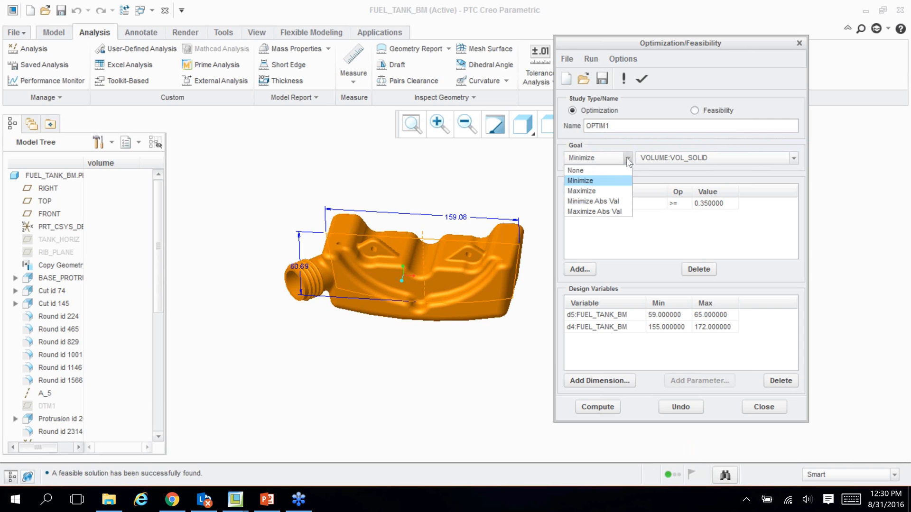
click(602, 181)
click(729, 161)
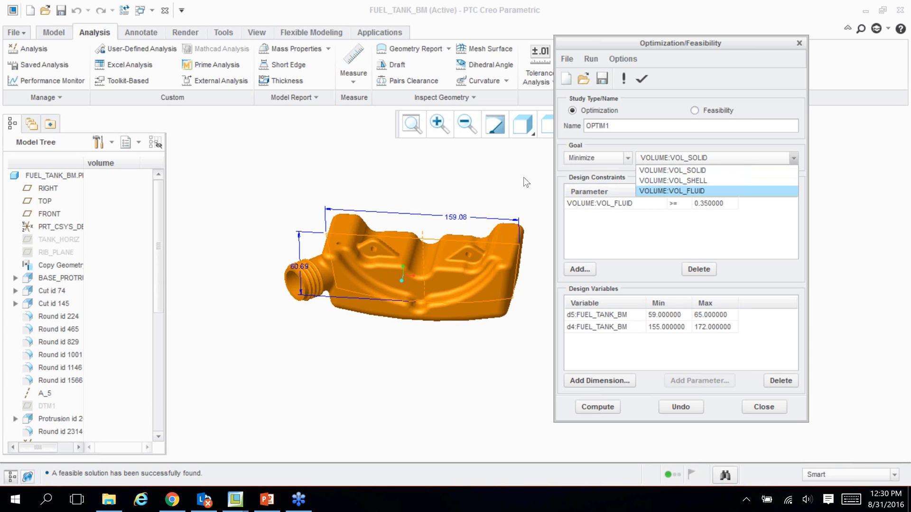
click(536, 167)
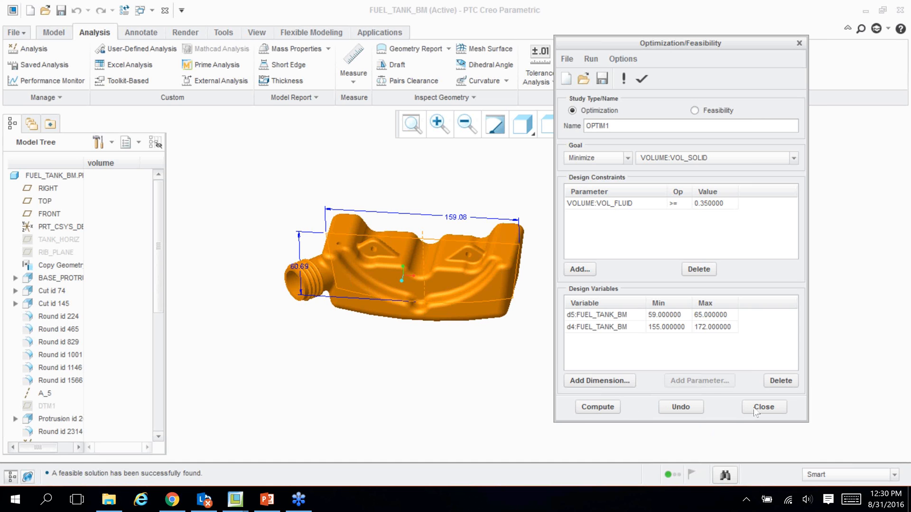
Undo the computed dimension changes to restore the original tank model and close the study
click(680, 407)
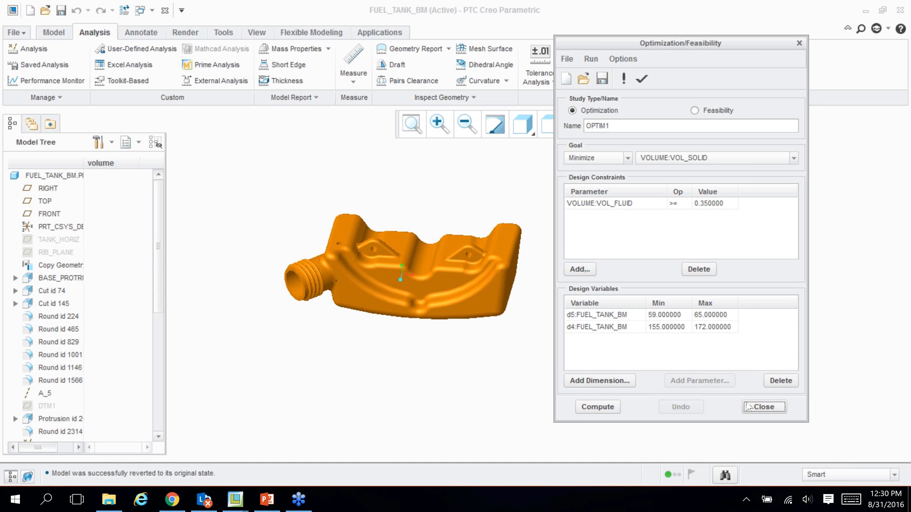
click(762, 407)
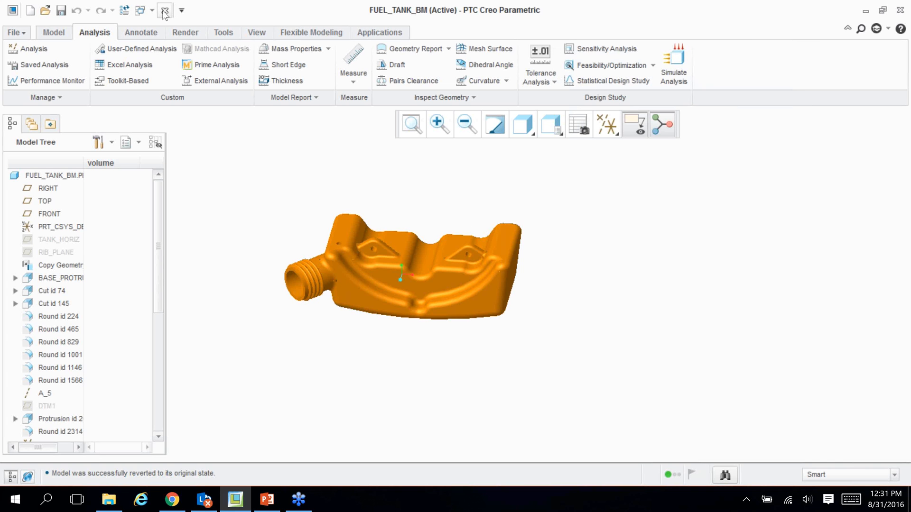
Switch to the Design Optimization Using Behavioral Modeling presentation in PowerPoint
mouse_move(266, 504)
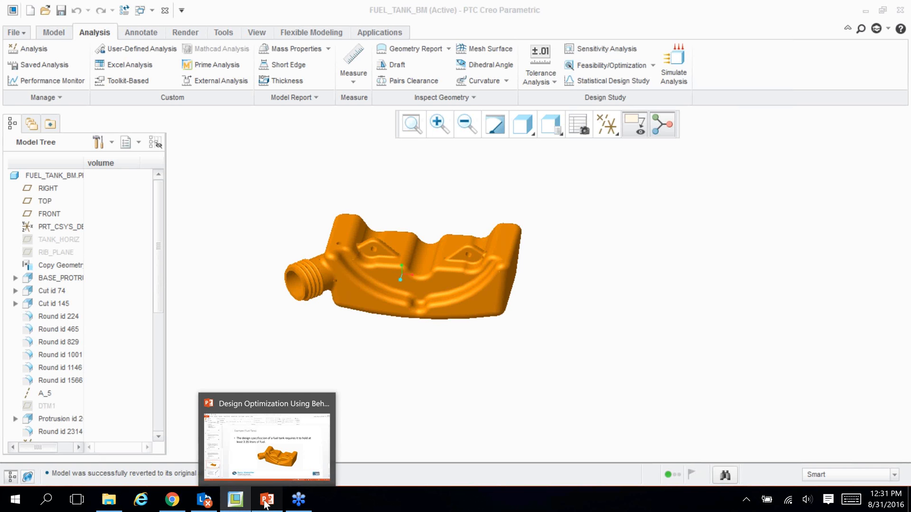
click(265, 504)
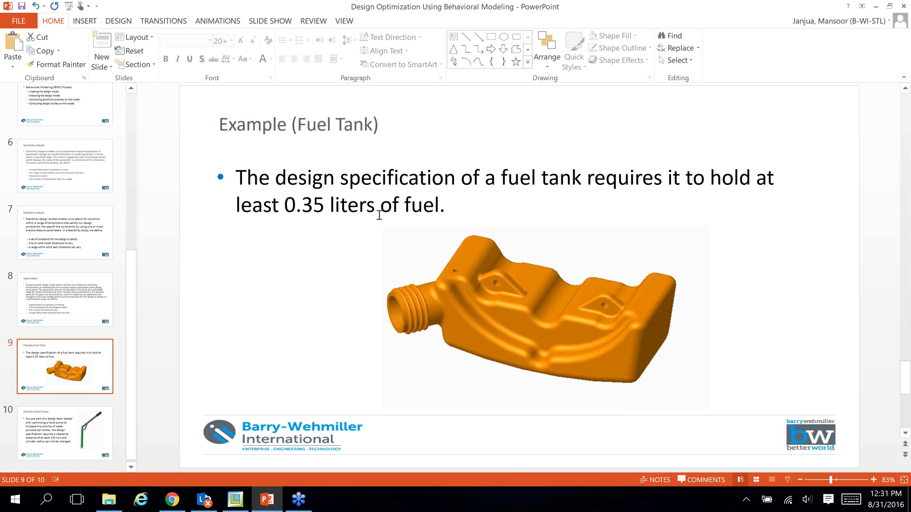
Show the Example (Hand Pump) slide to read its design specification
click(98, 436)
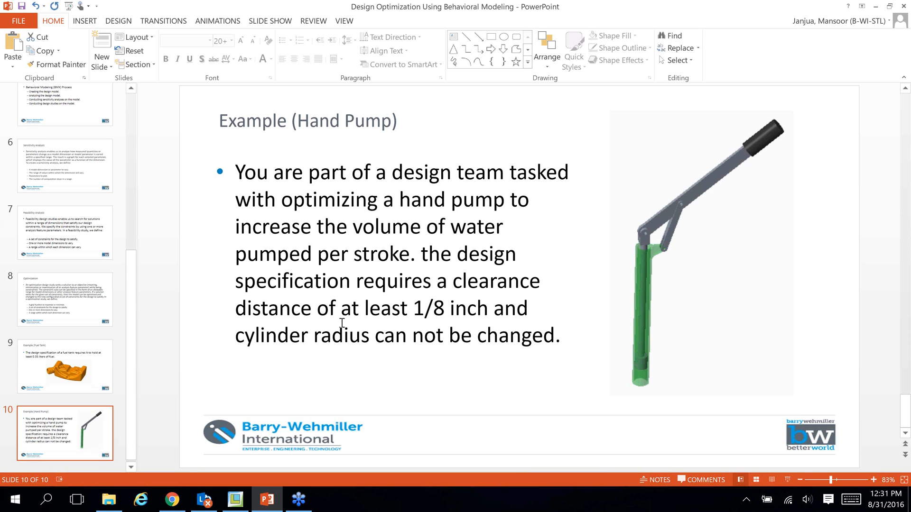
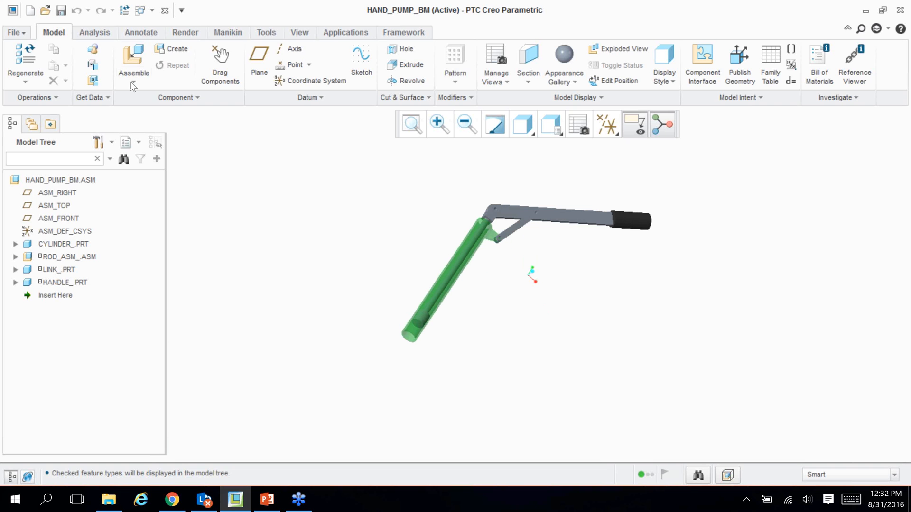
Start a distance measurement on the hand pump assembly, selecting the inner edge and the end face at the cylinder's lower end
click(88, 35)
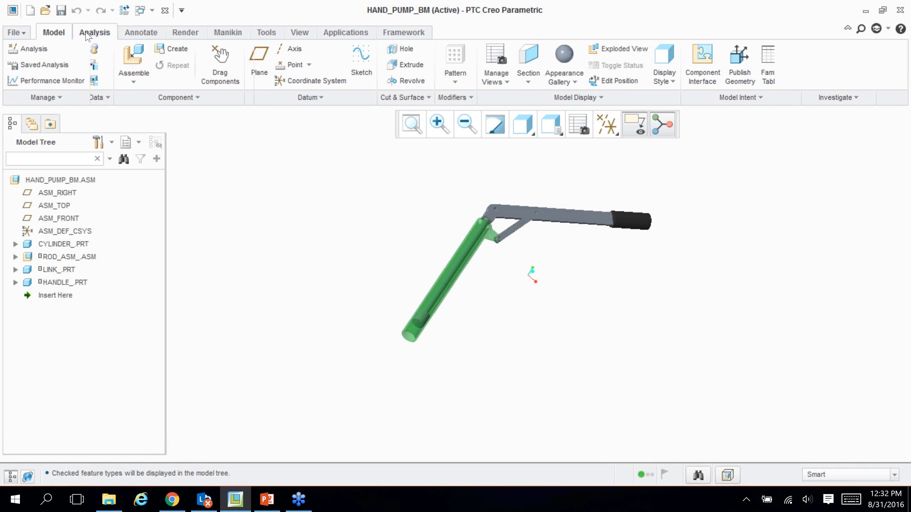
click(350, 82)
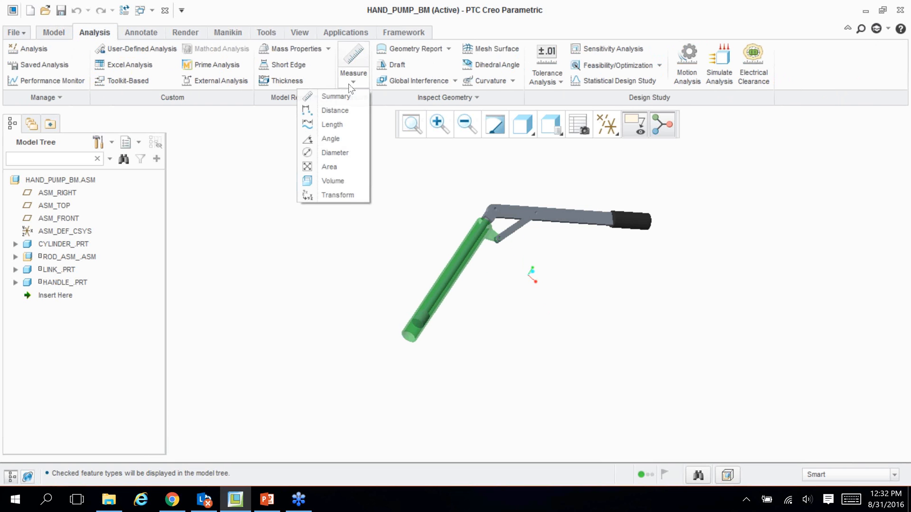
click(344, 114)
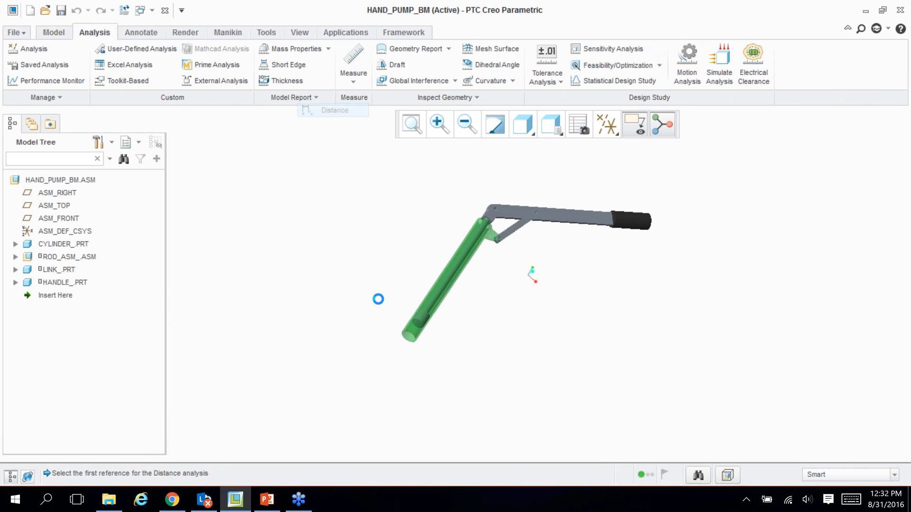
scroll(392, 308, down, 5)
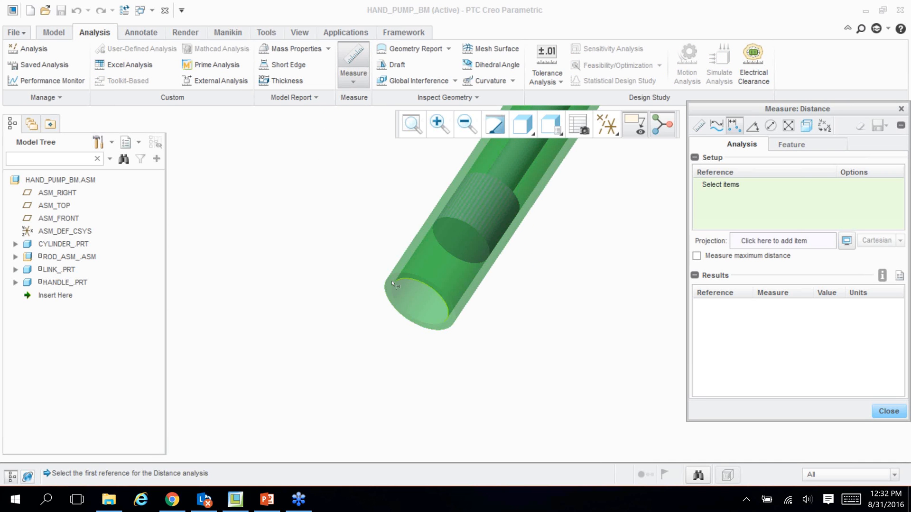
click(393, 283)
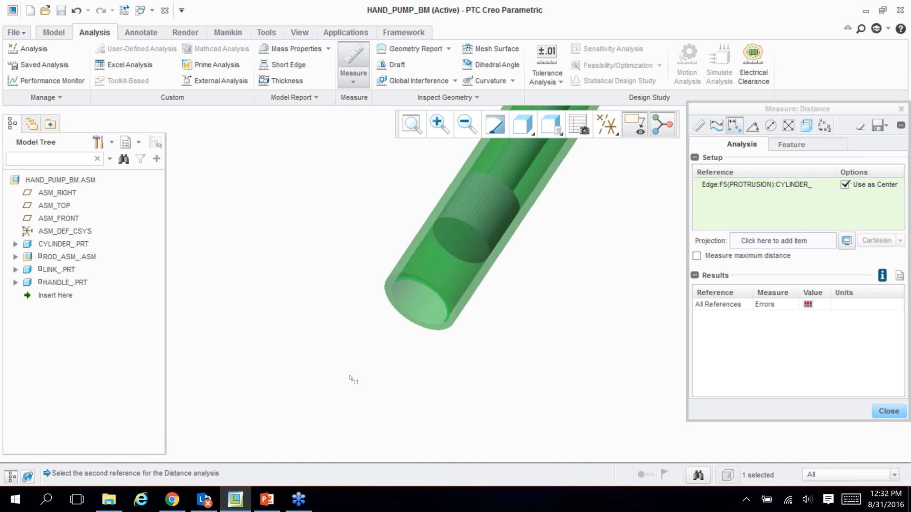
scroll(350, 378, up, 2)
middle_drag(350, 378, 368, 337)
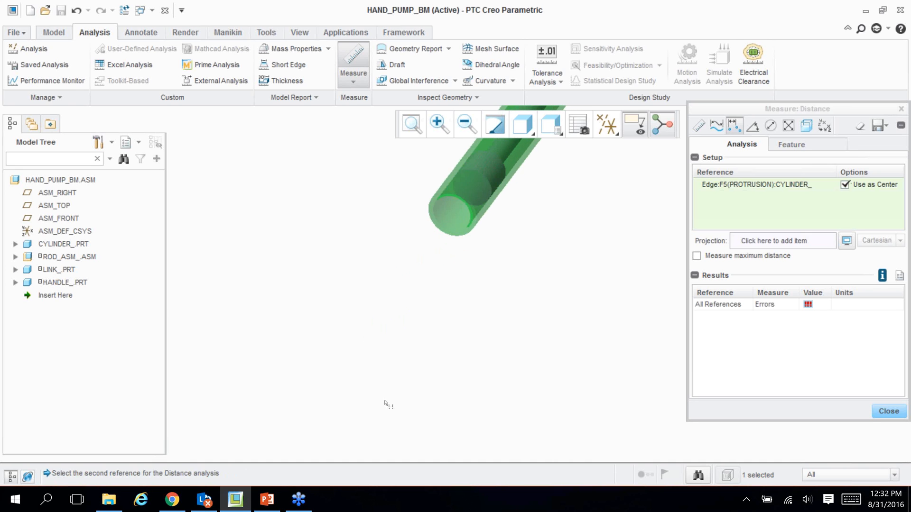
scroll(384, 403, up, 3)
scroll(418, 291, down, 6)
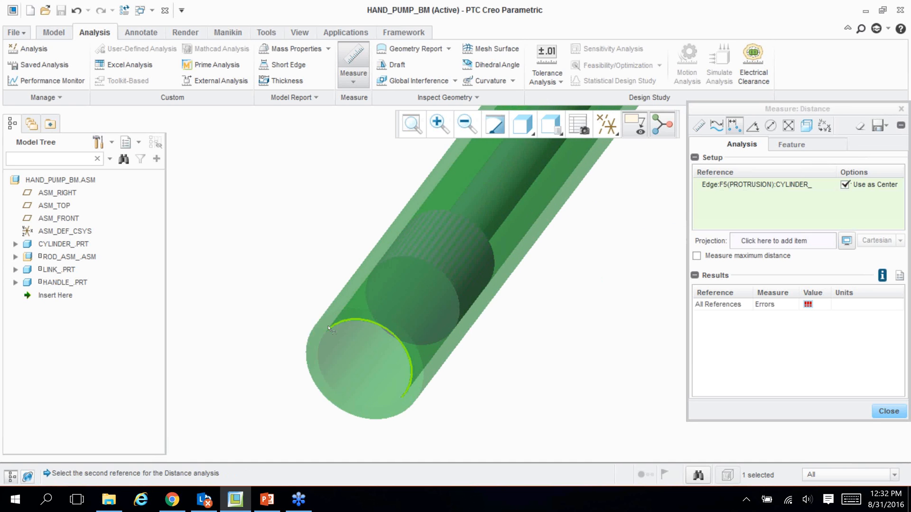
click(328, 328)
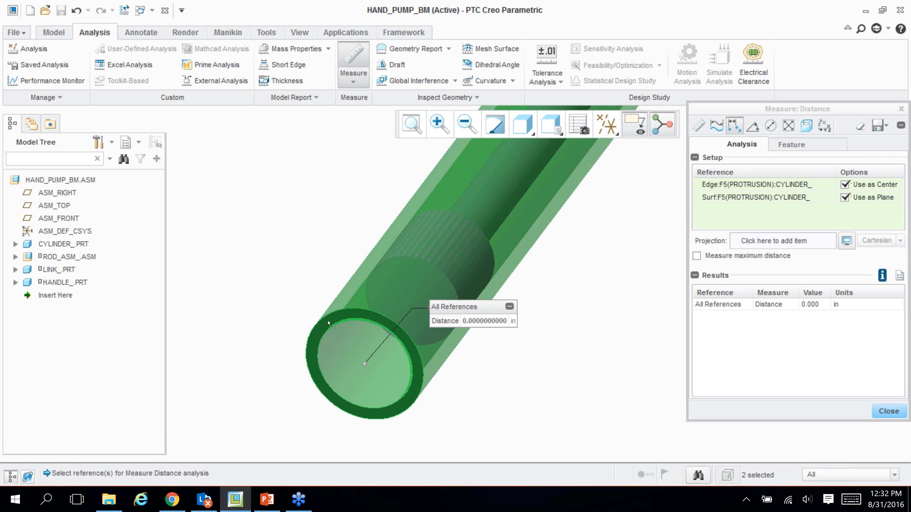
Add the valve's bottom face to the measurement and remove the edge reference, leaving only the cylinder and valve faces
scroll(285, 366, up, 3)
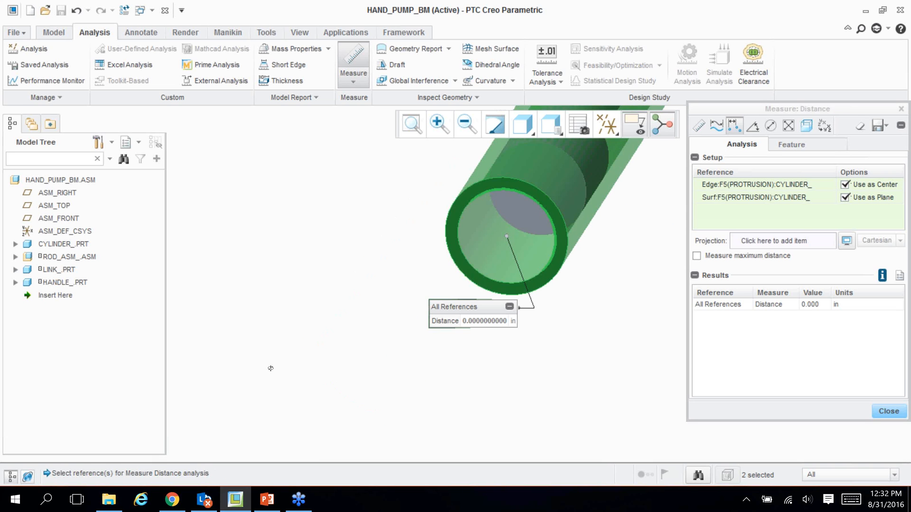
scroll(470, 266, down, 3)
click(470, 265)
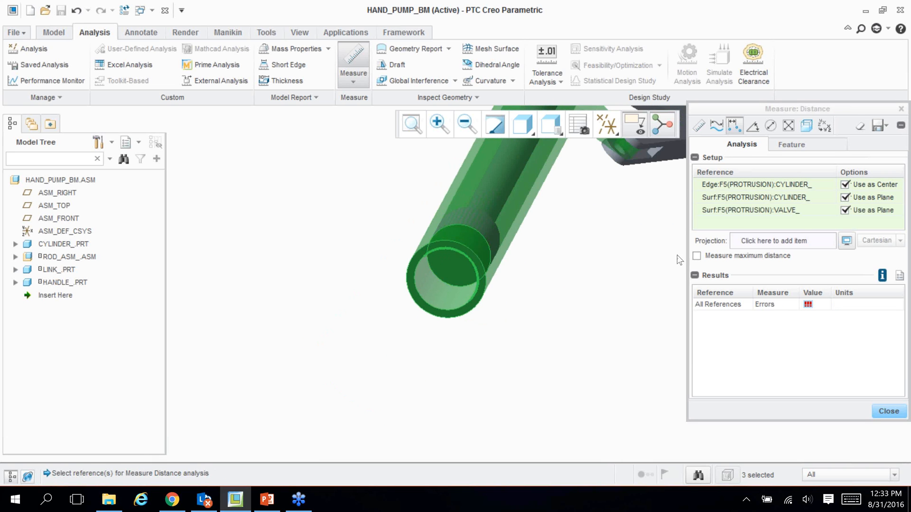
right_click(728, 189)
click(695, 194)
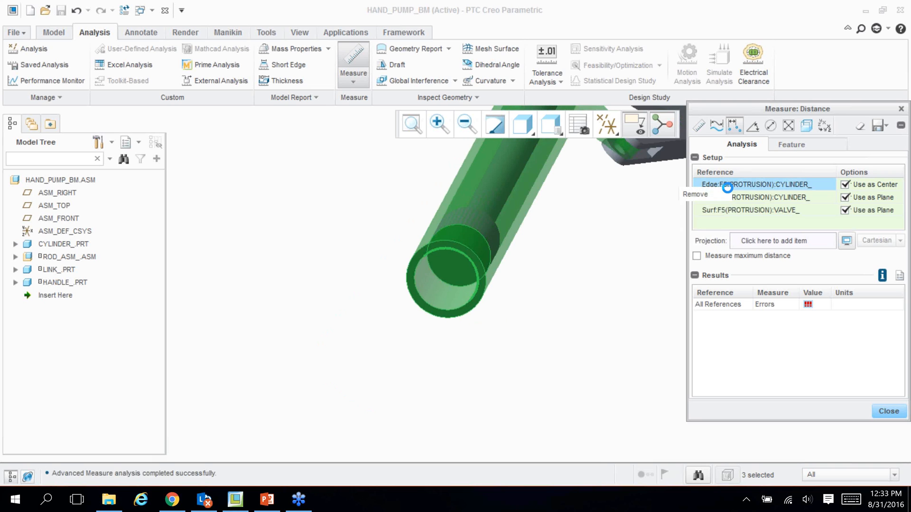
scroll(454, 343, up, 1)
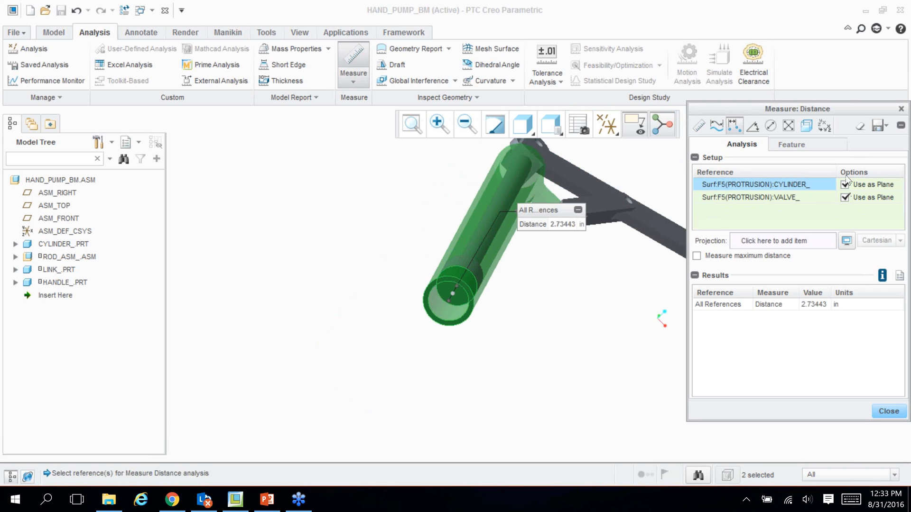
Save the distance measurement as a feature named valve_height and close the measurement
click(879, 132)
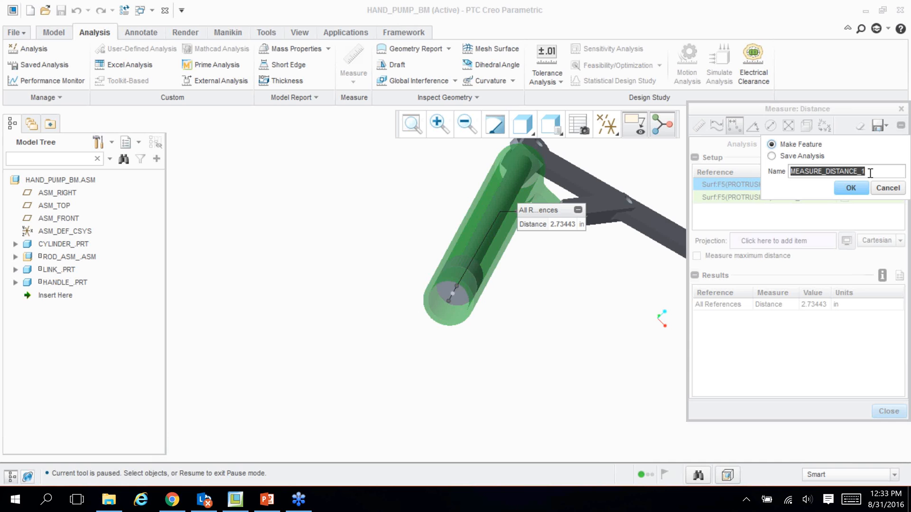
text(valv)
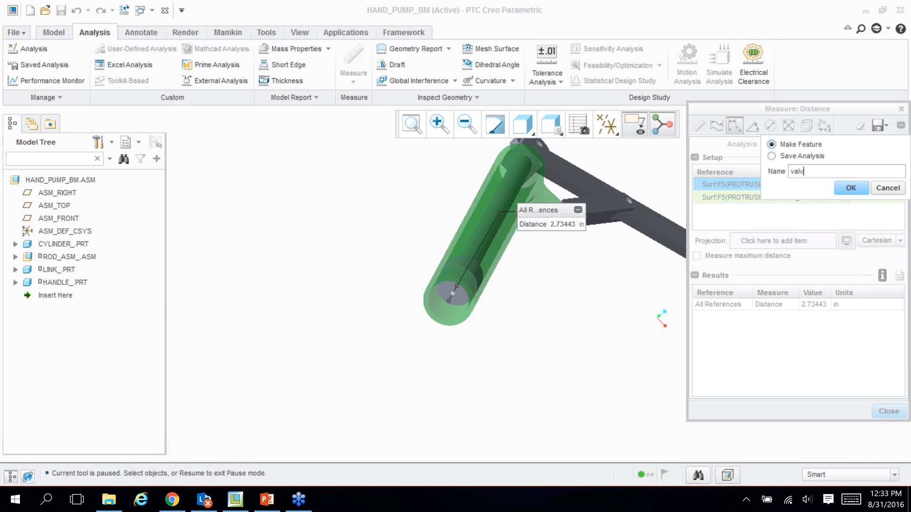
text(e_height)
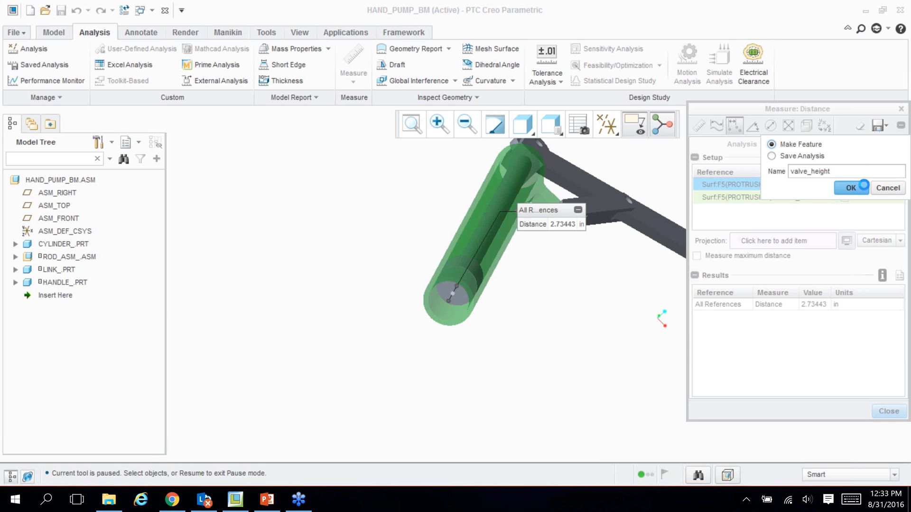
click(866, 187)
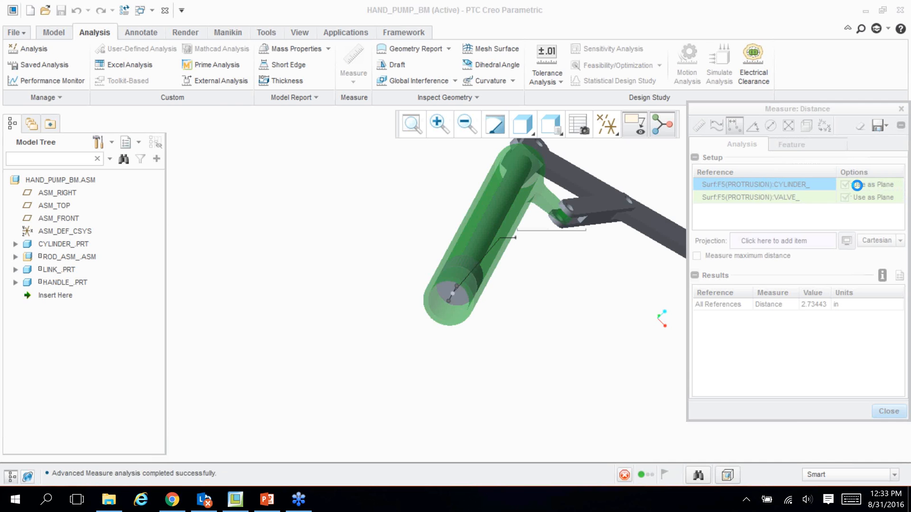
click(884, 410)
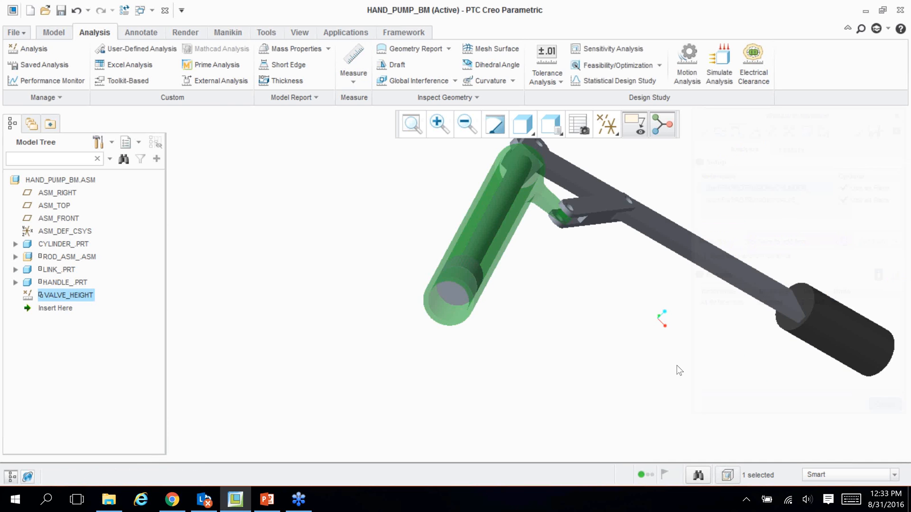
click(677, 366)
Run a Pairs Clearance analysis from ROD_TOP_.PRT to CYLINDER_.PRT
scroll(445, 296, up, 2)
middle_drag(429, 217, 421, 267)
scroll(454, 248, down, 2)
scroll(454, 248, down, 2)
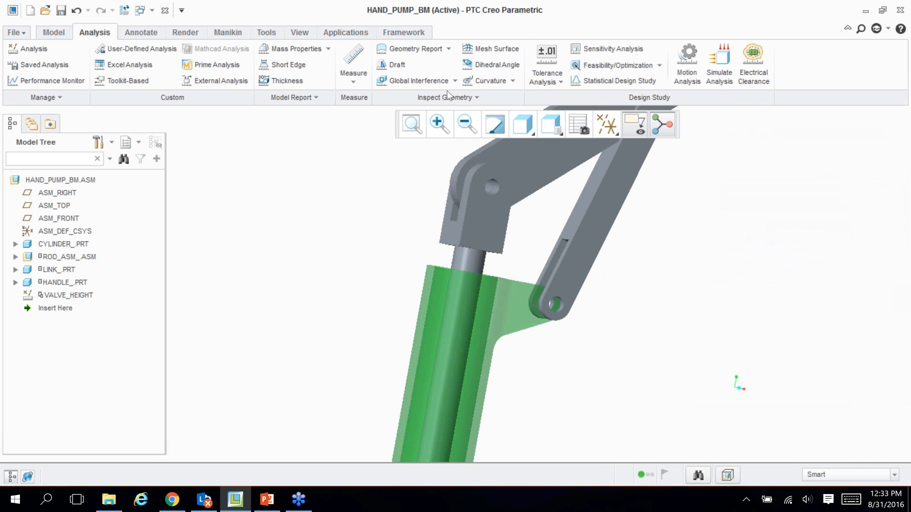
click(454, 81)
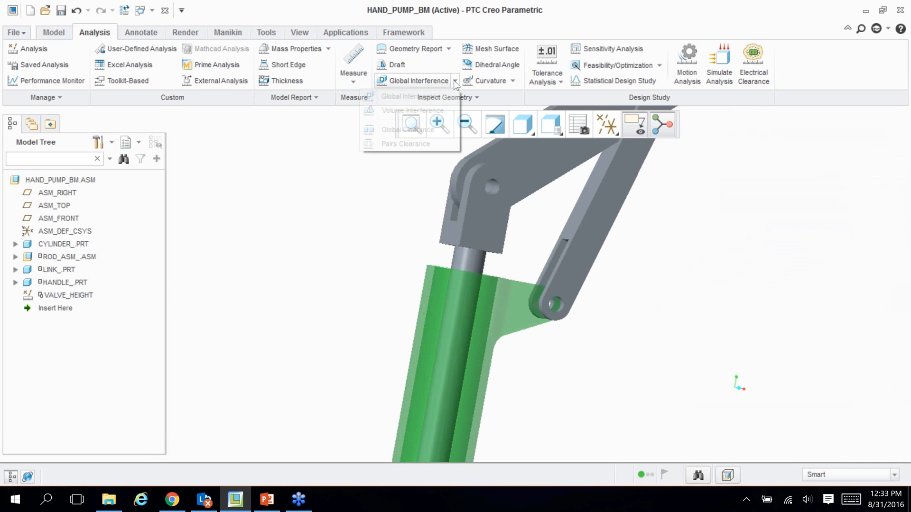
click(411, 143)
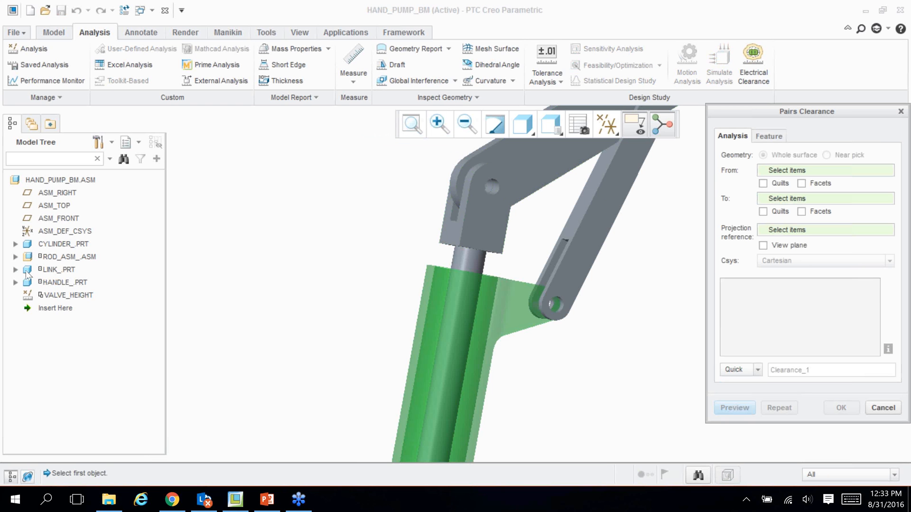
click(14, 256)
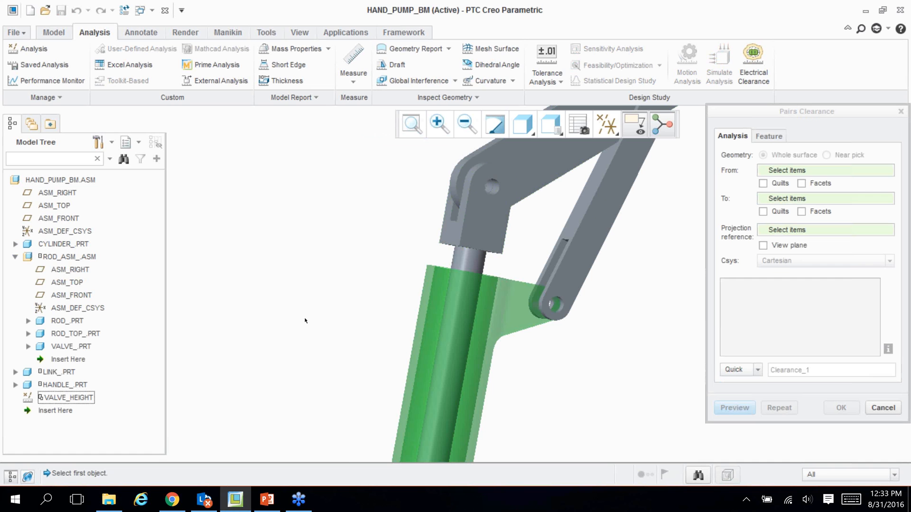
click(85, 335)
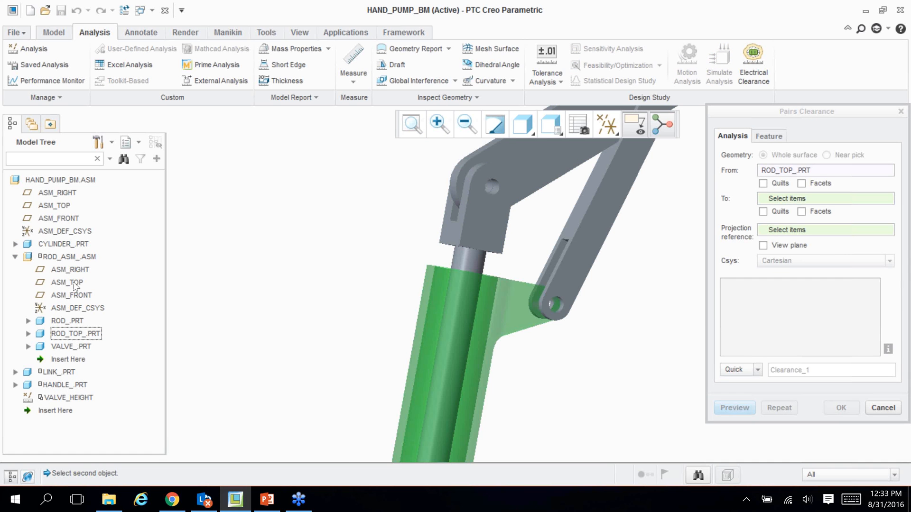
click(81, 245)
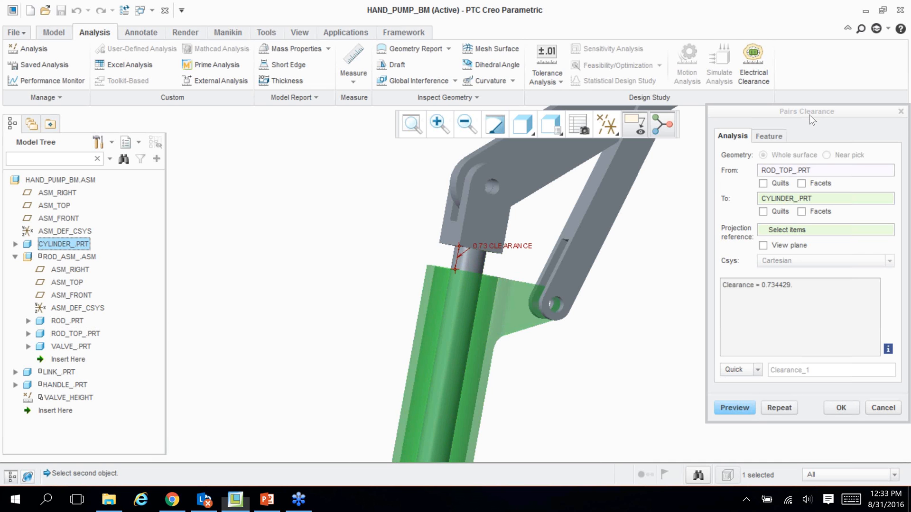
Save the pairs clearance analysis as a feature named Clearance
drag(810, 115, 759, 109)
double_click(768, 370)
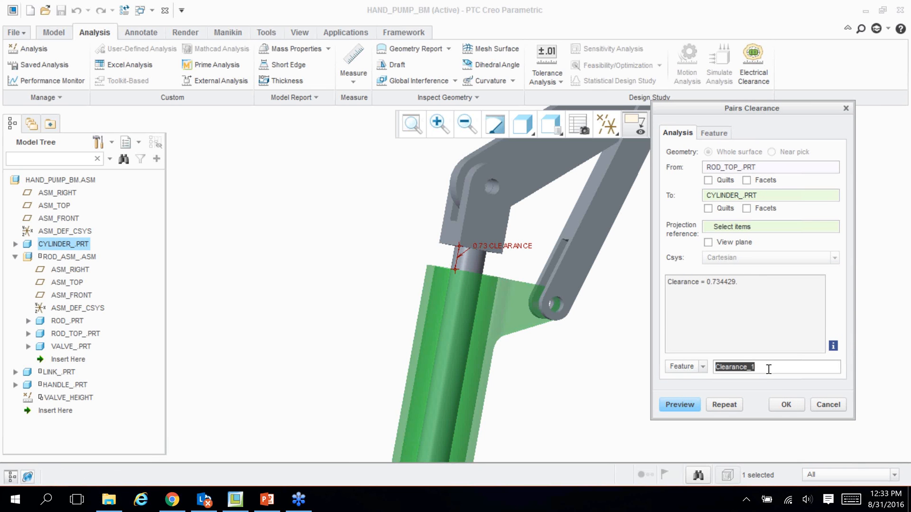
click(768, 369)
click(775, 406)
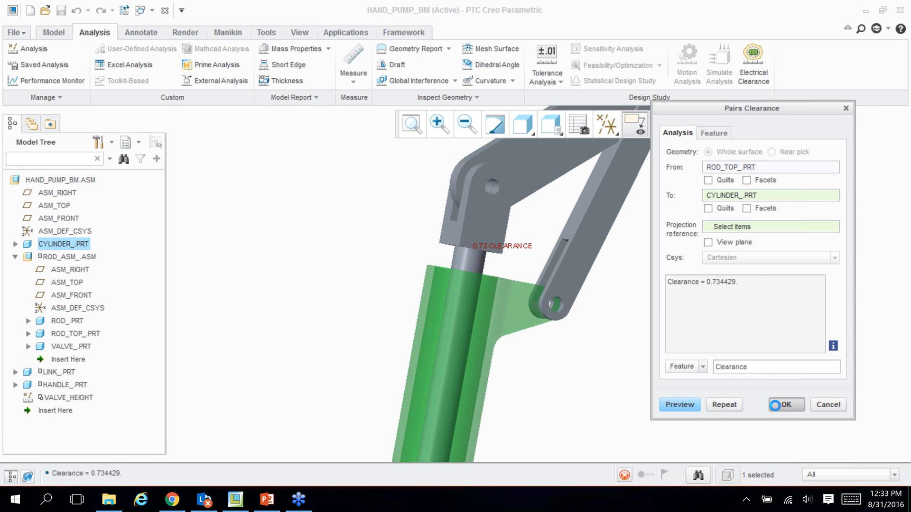
click(199, 386)
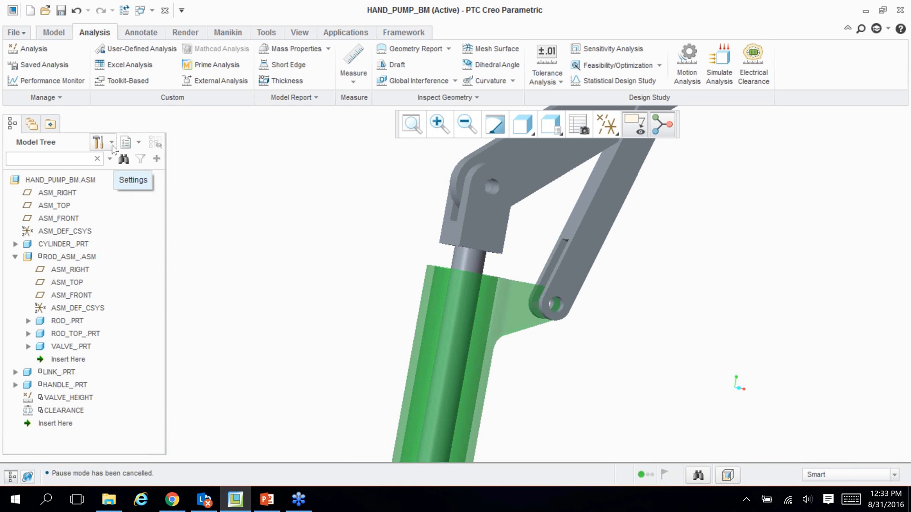
click(98, 142)
click(139, 176)
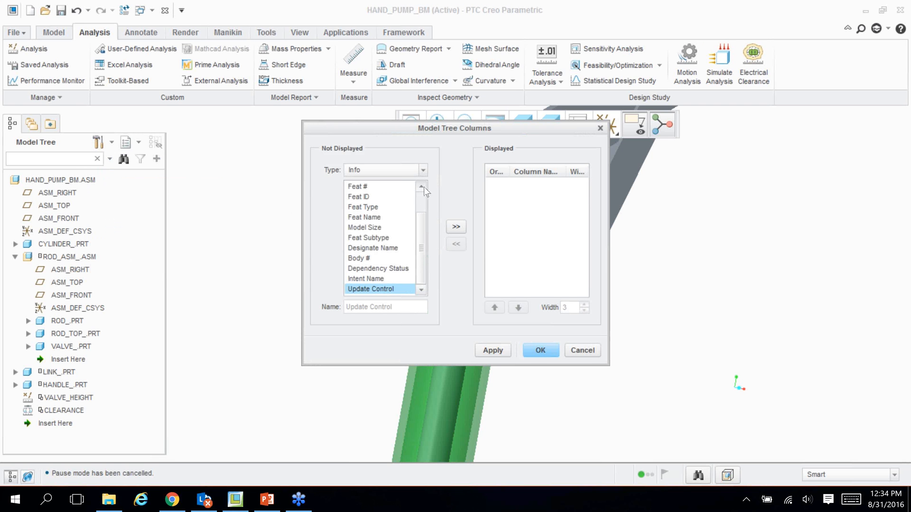
click(596, 350)
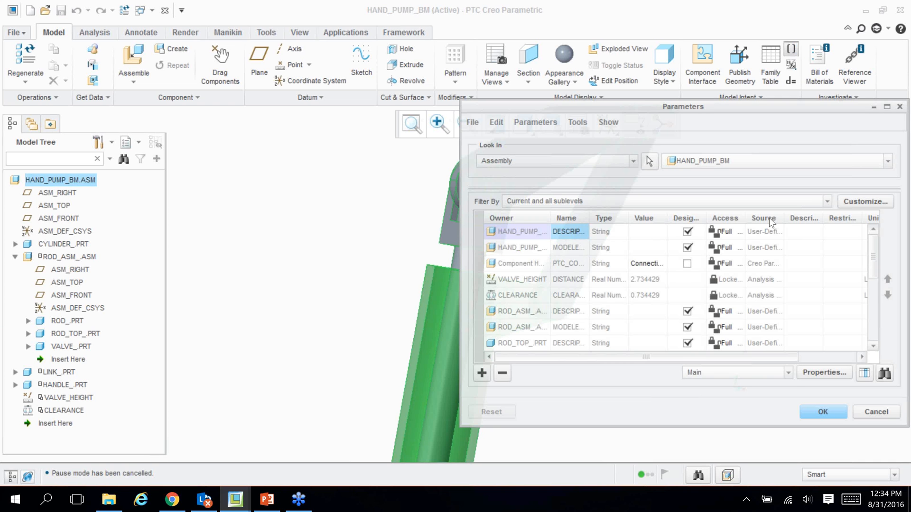
Check the assembly's parameter list for the names of the VALVE_HEIGHT and CLEARANCE feature parameters, and close it without changes
scroll(553, 302, down, 1)
click(877, 413)
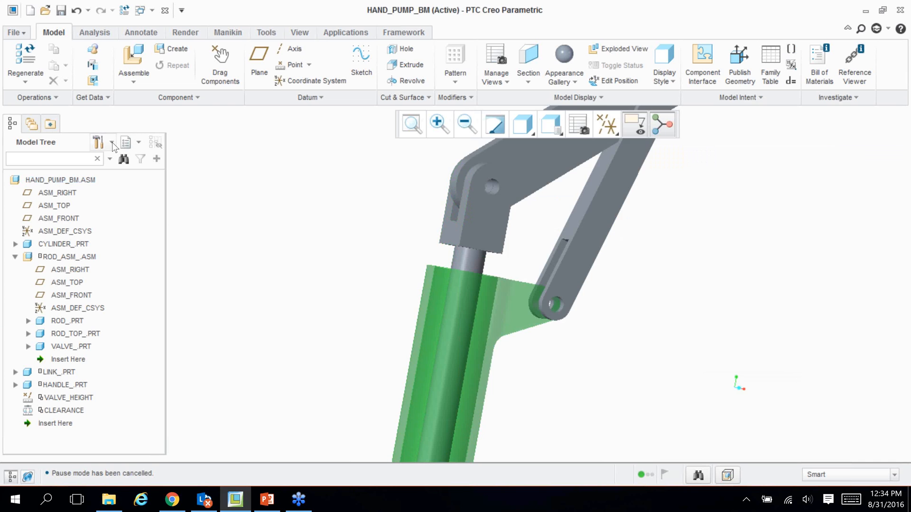
Add a model tree column for the feature parameter distance
click(111, 142)
click(147, 178)
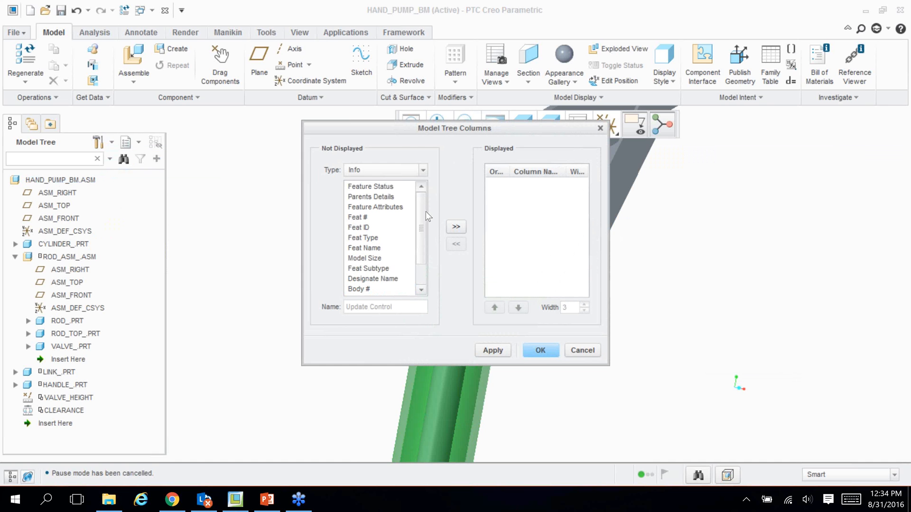
click(423, 173)
click(403, 213)
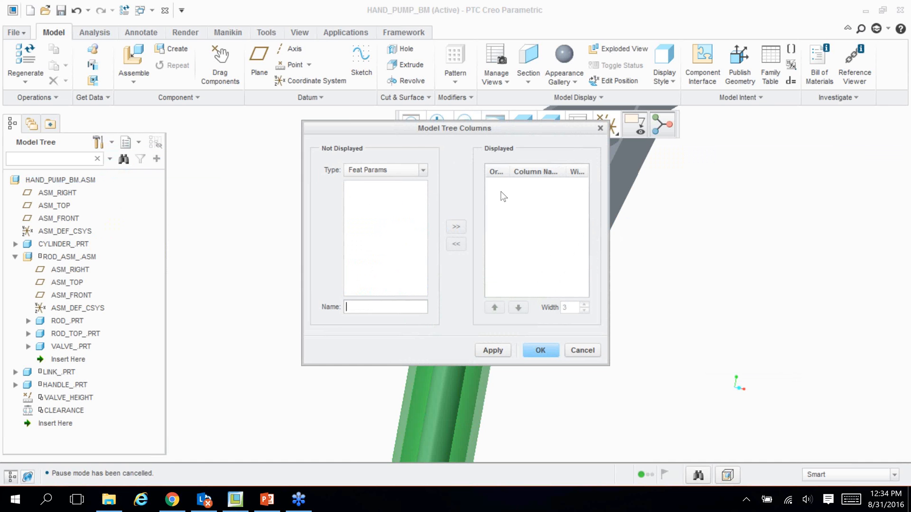
click(403, 305)
text(distance)
click(456, 227)
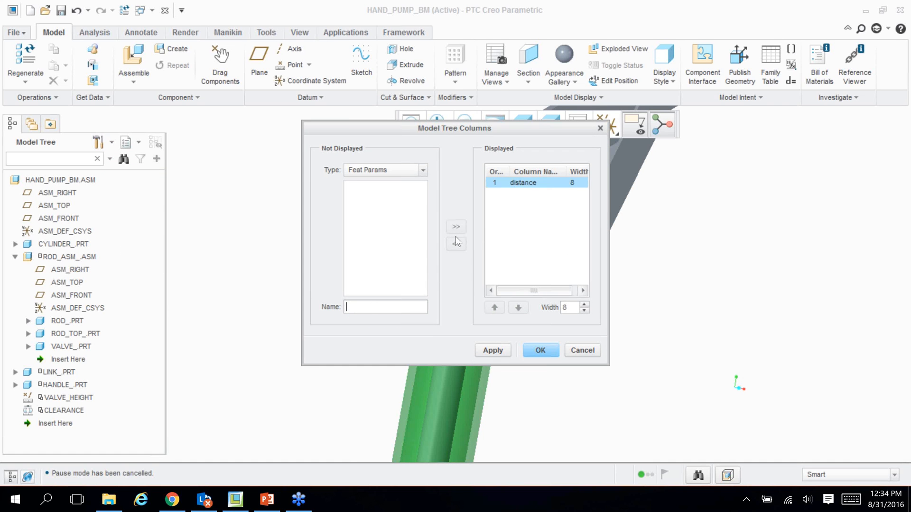
Add a second feature parameter column named clearance, apply the columns, and widen the model tree to fit both
click(408, 305)
text(clearance)
click(458, 227)
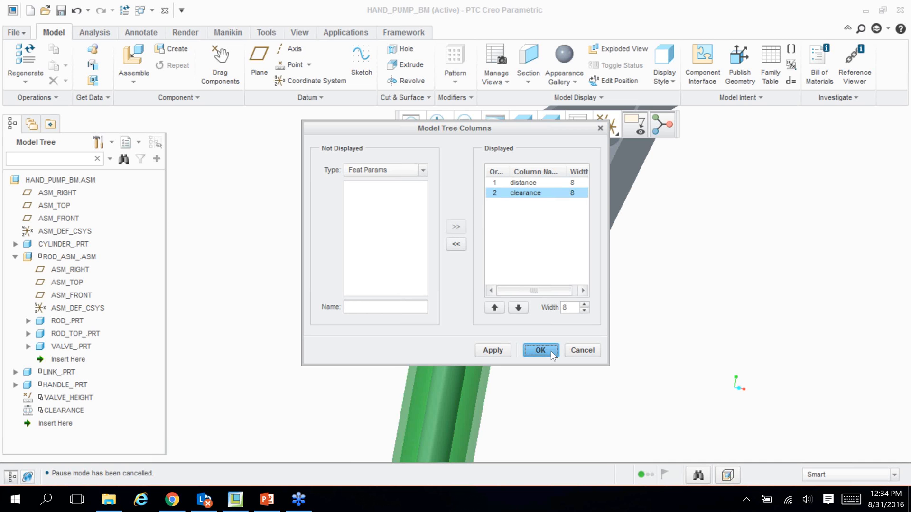
click(540, 350)
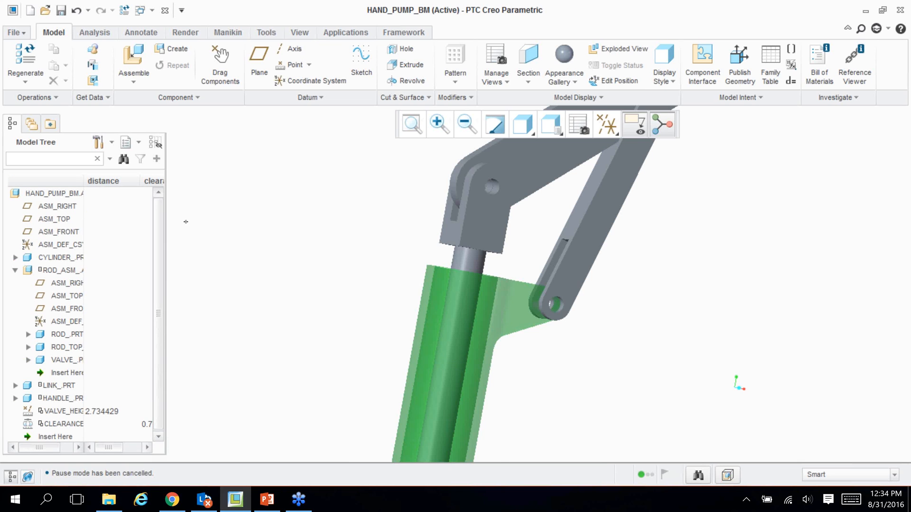
drag(185, 221, 220, 229)
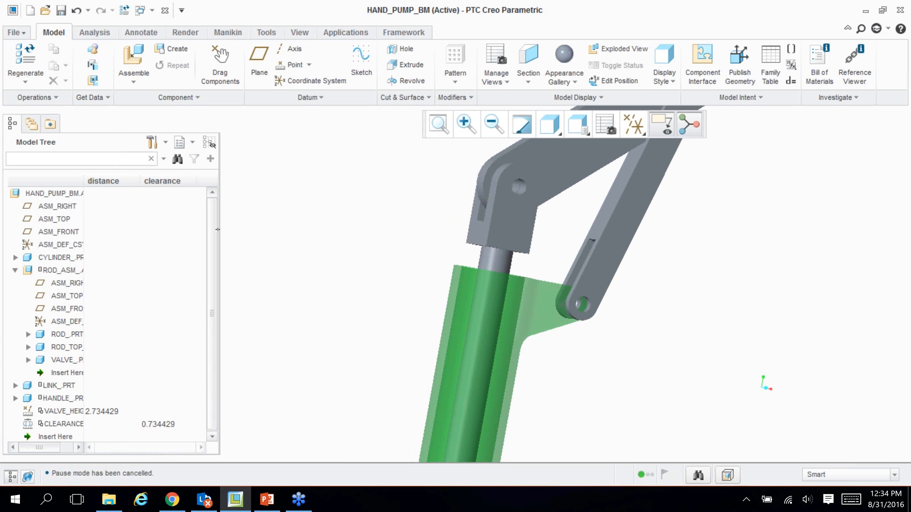
Use Drag Components to swing the pump handle down by its black grip to a nearly horizontal position
scroll(452, 240, down, 5)
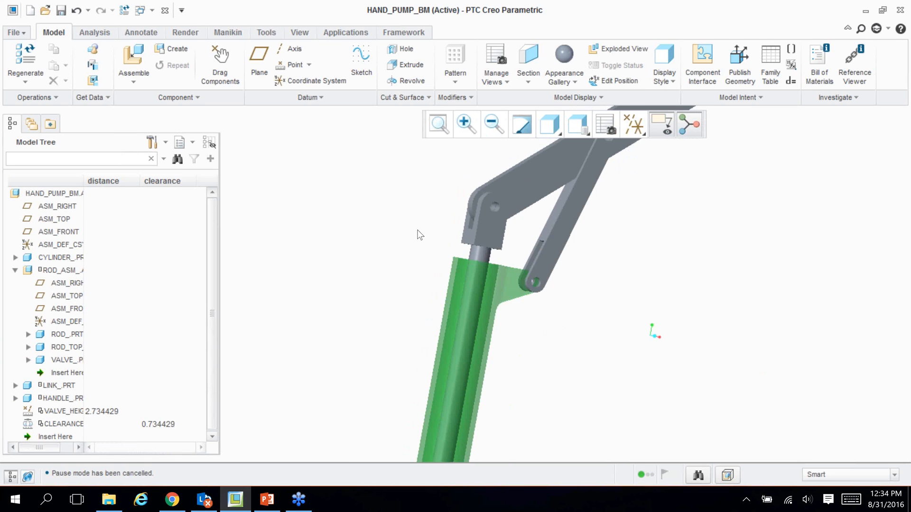
scroll(361, 283, down, 4)
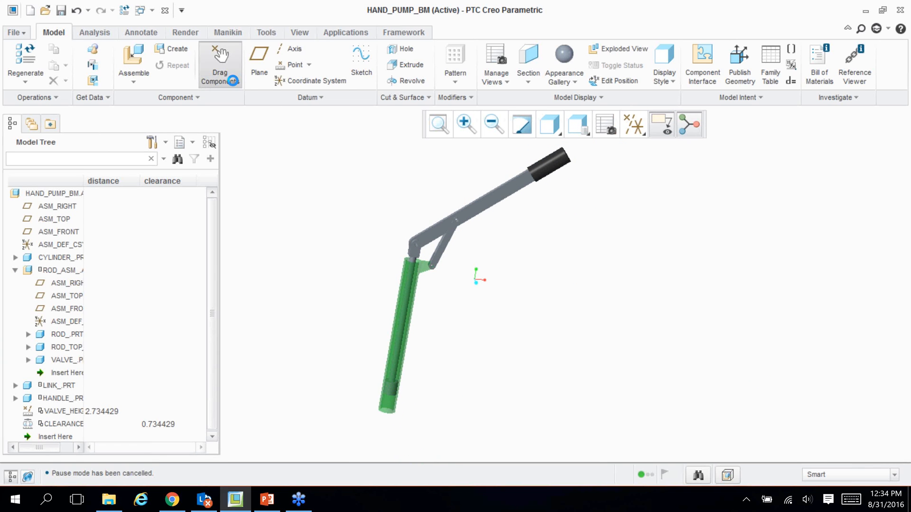
click(220, 64)
click(545, 163)
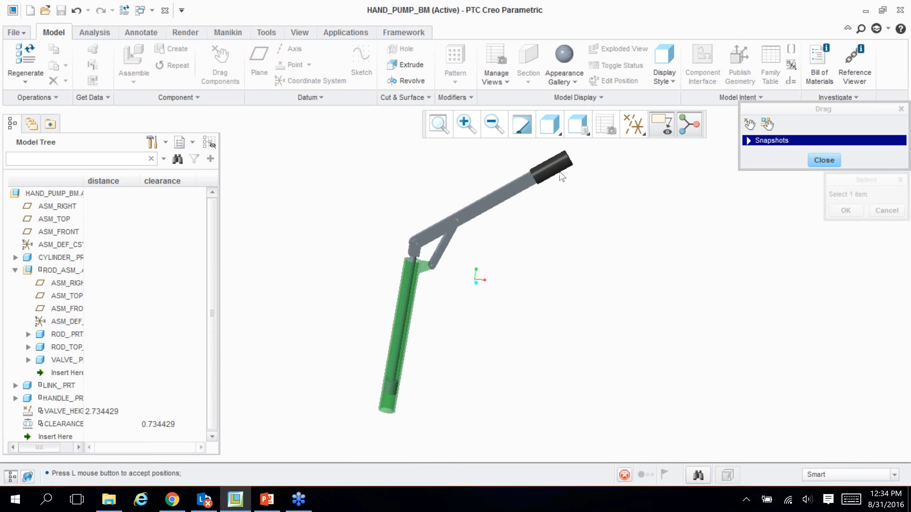
click(431, 209)
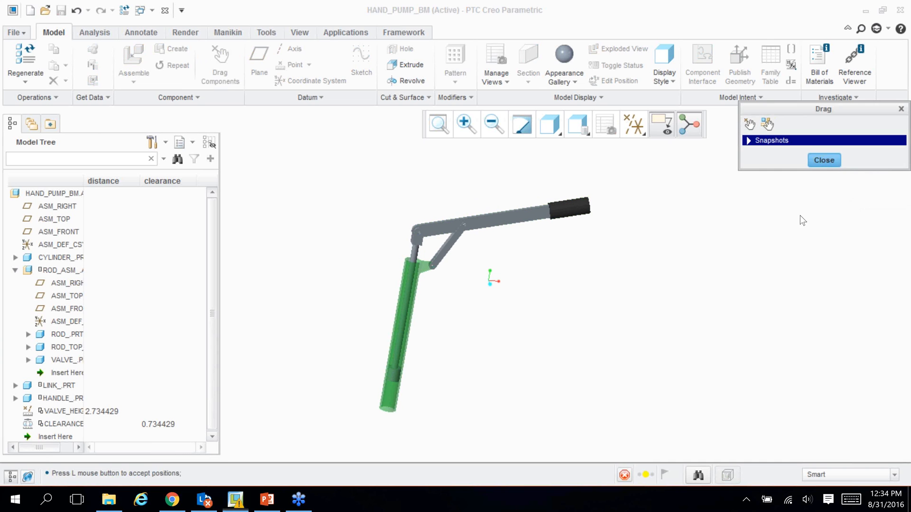
End the component dragging session on the hand pump assembly
click(824, 160)
click(35, 54)
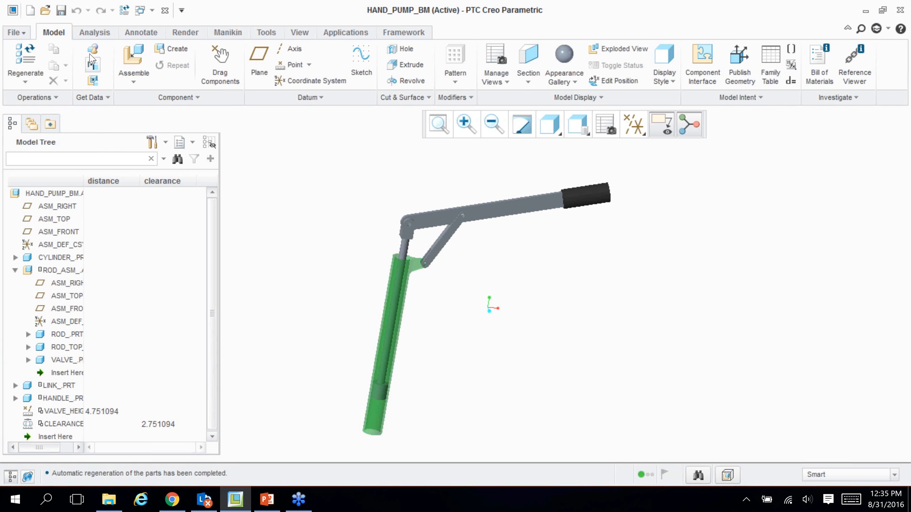
click(92, 33)
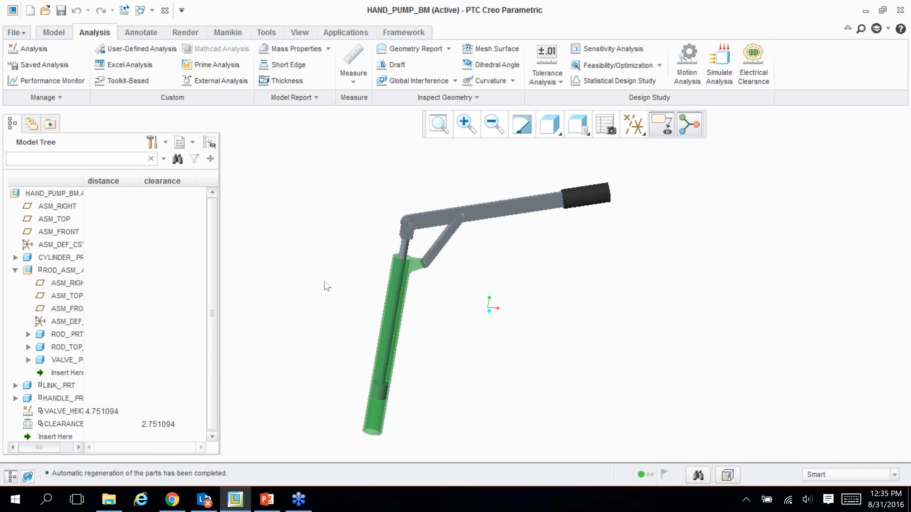
click(347, 31)
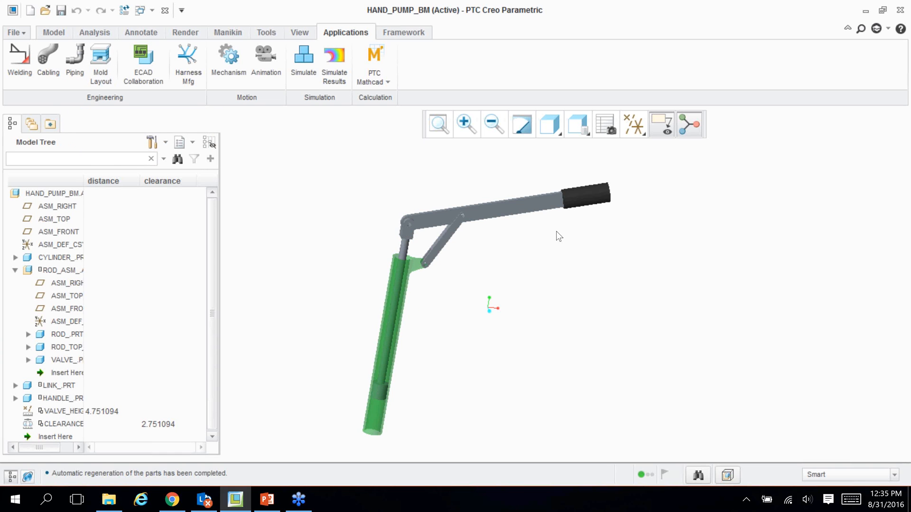
click(54, 33)
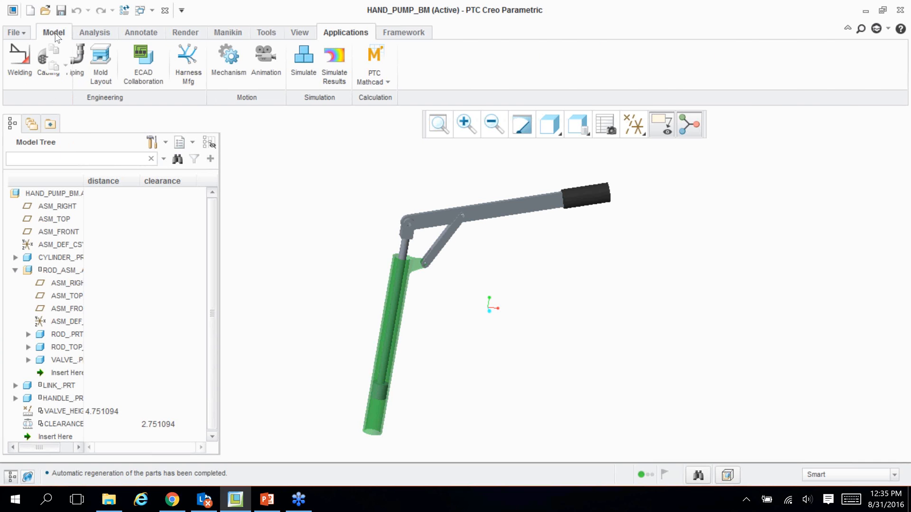
Start a new analysis feature of type Motion Analysis and name it range_of_motion
click(94, 32)
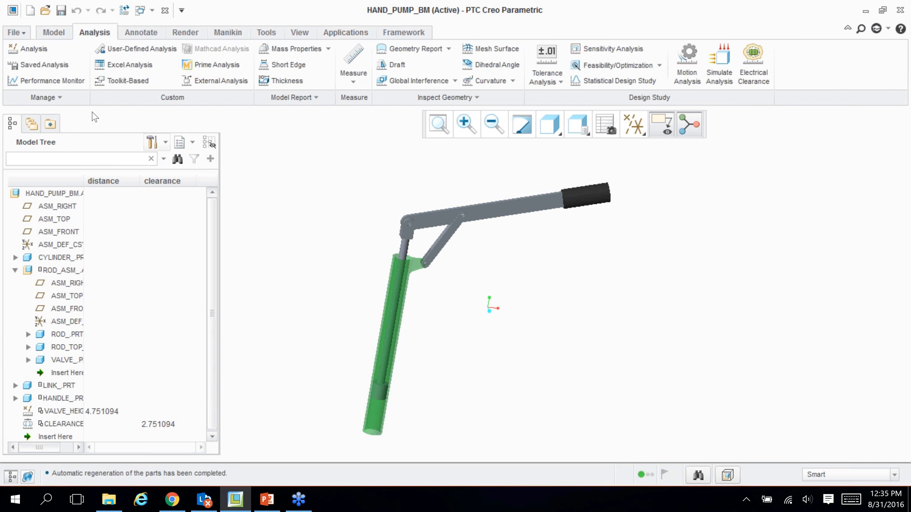
click(38, 49)
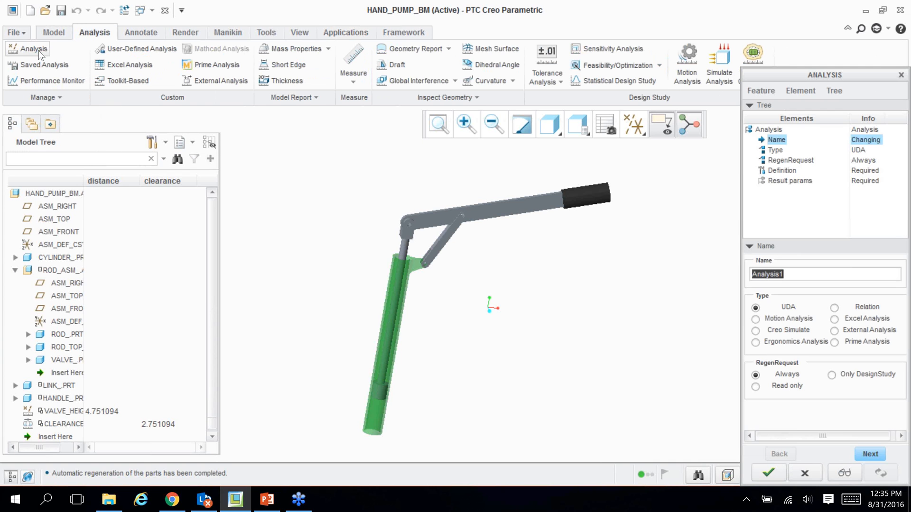
drag(737, 69, 657, 32)
click(640, 276)
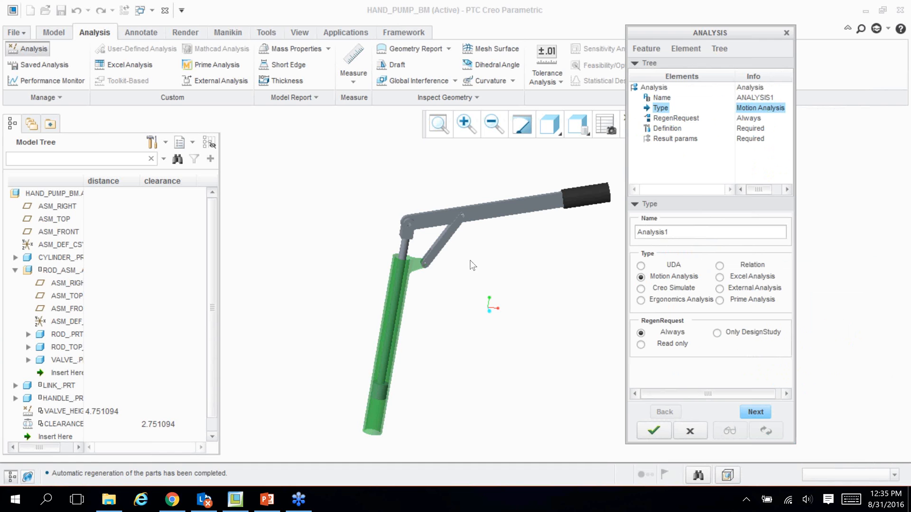
click(683, 236)
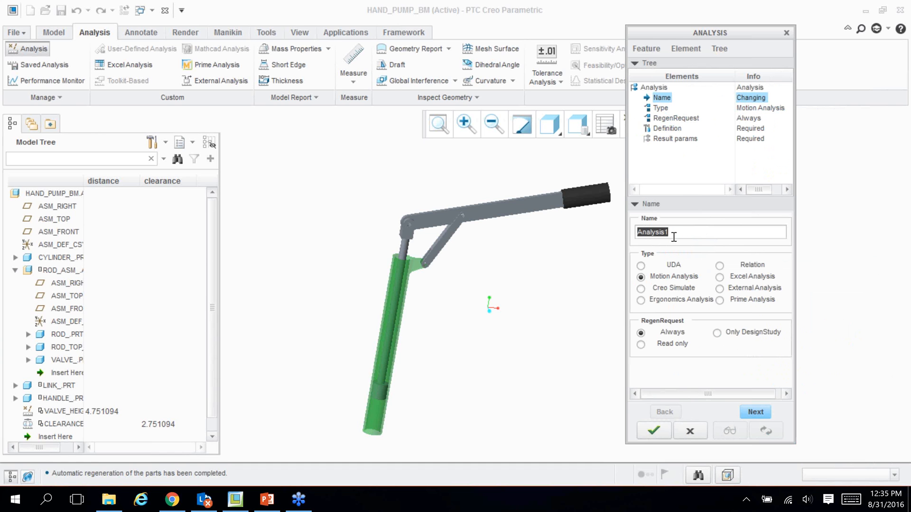
text(rang)
text(e_)
text(of_motioin)
key(BackSpace)
key(BackSpace)
text(n)
Run the ONE_STROKE motion analysis for the VALVE_HEIGHT distance and CLEARANCE parameters, and compare the two resulting graphs side by side
click(761, 409)
click(576, 377)
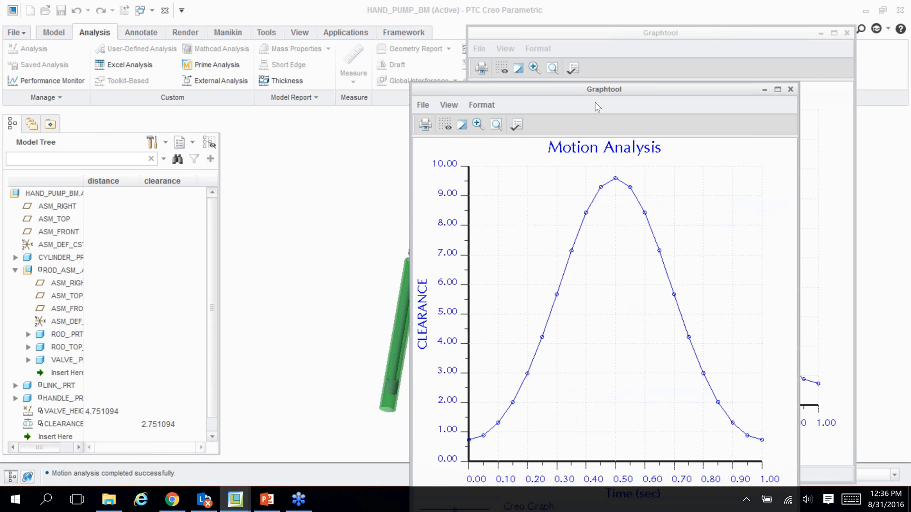
drag(595, 102, 211, 43)
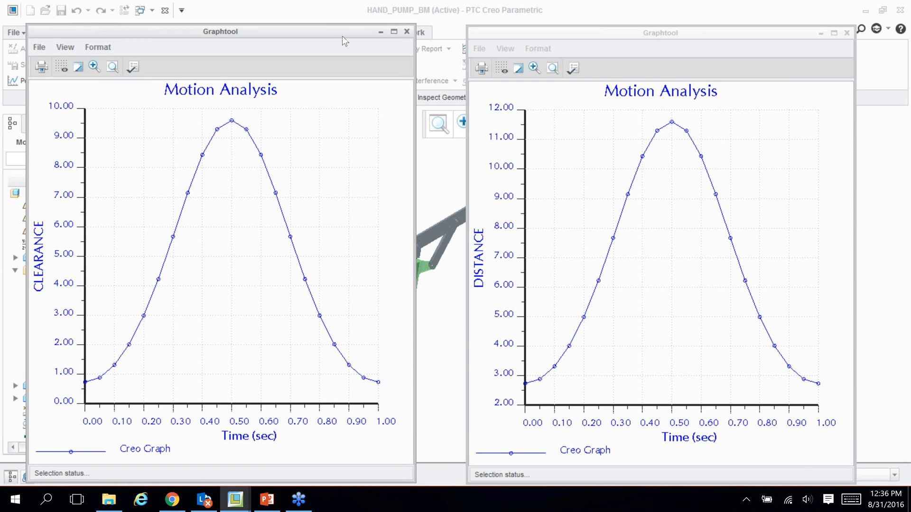
drag(343, 37, 317, 50)
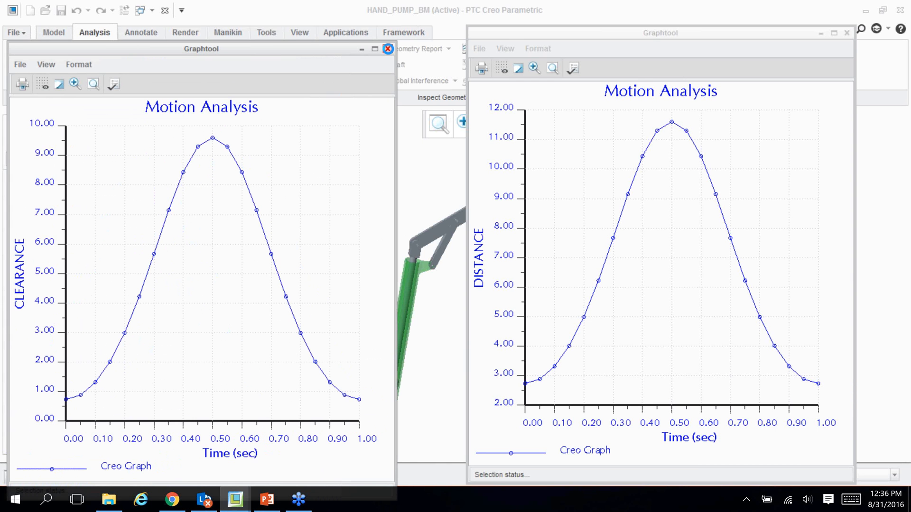
click(388, 48)
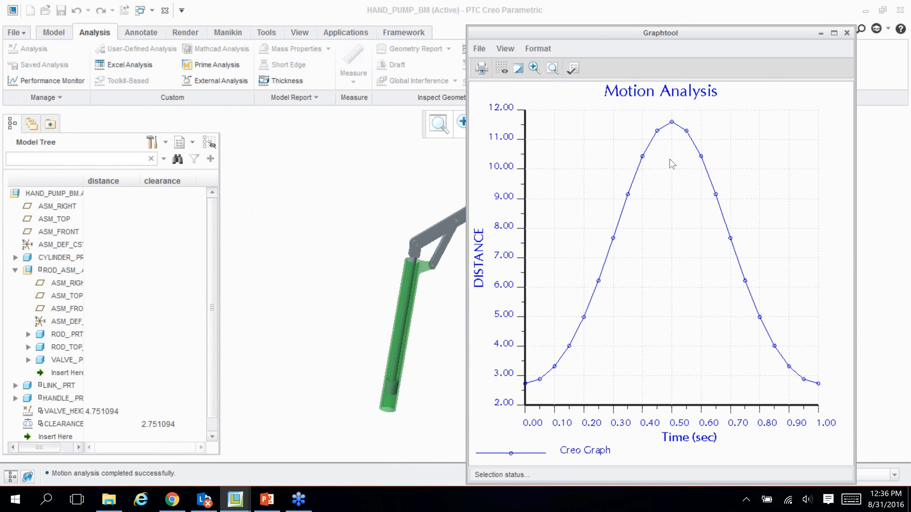
click(846, 33)
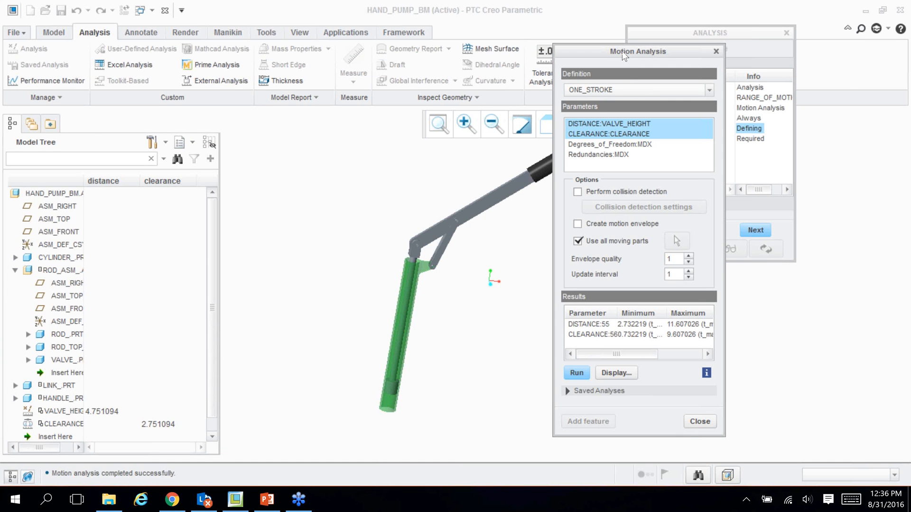
drag(624, 57, 298, 31)
click(406, 398)
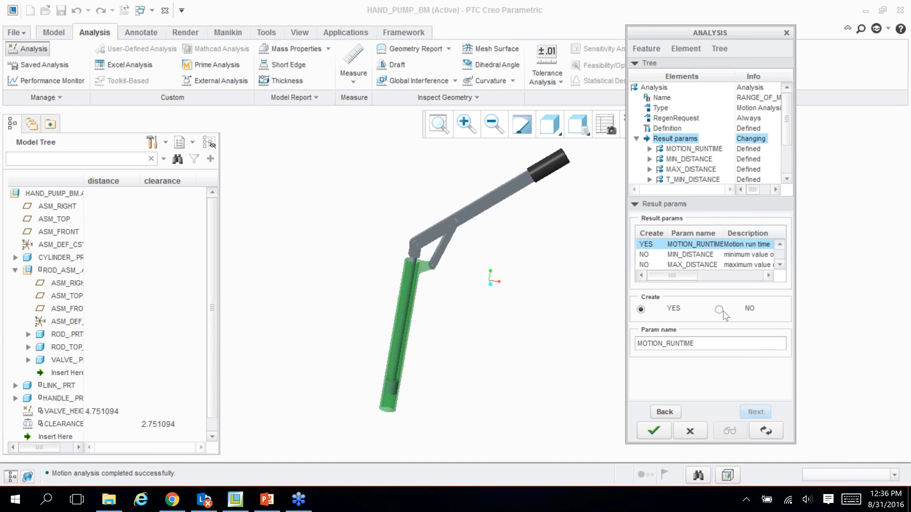
Turn off creation of the MOTION_RUNTIME result parameter and enable MIN_DISTANCE and MAX_DISTANCE
click(718, 309)
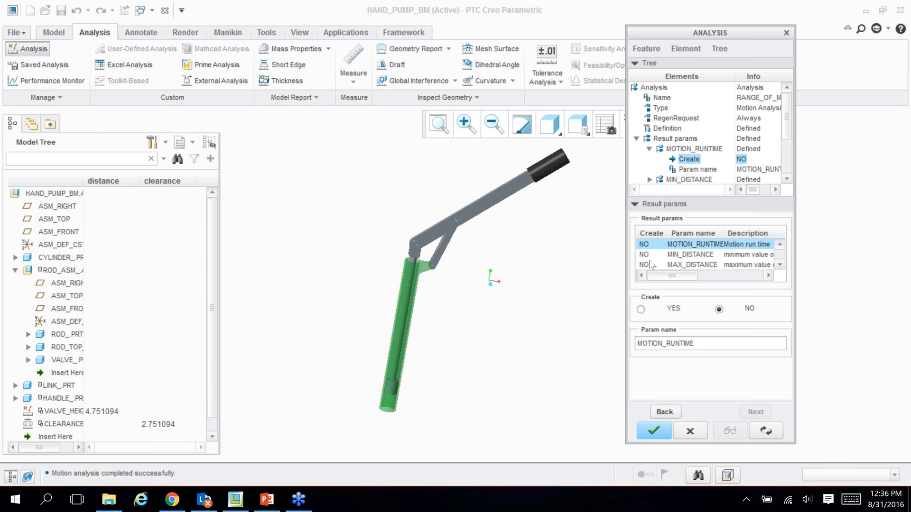
click(649, 257)
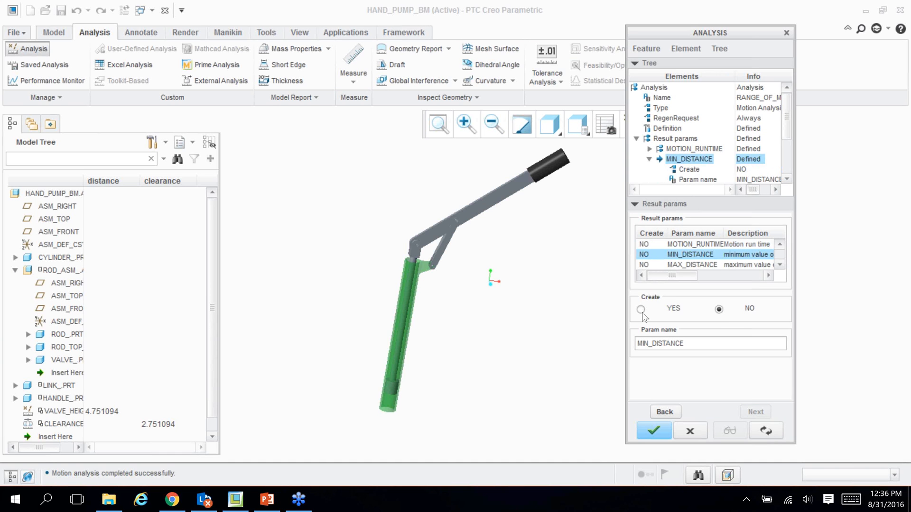
click(641, 310)
click(658, 266)
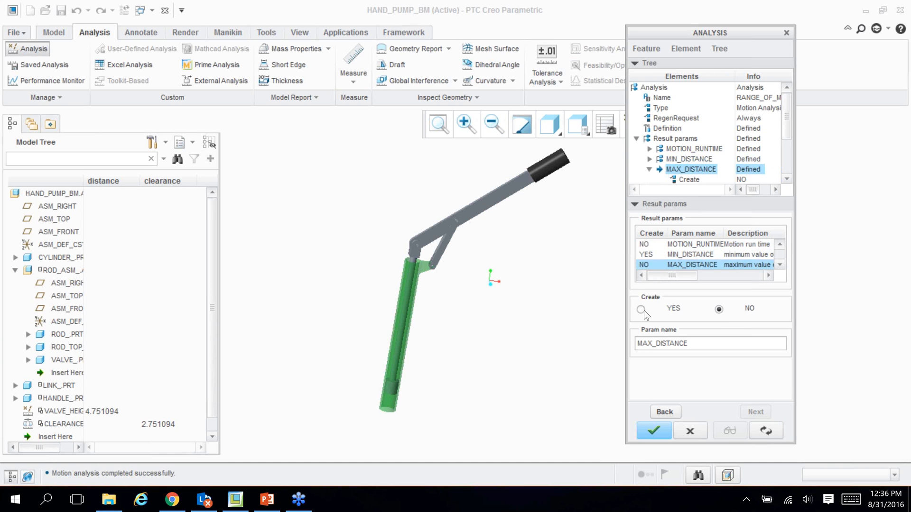
click(641, 309)
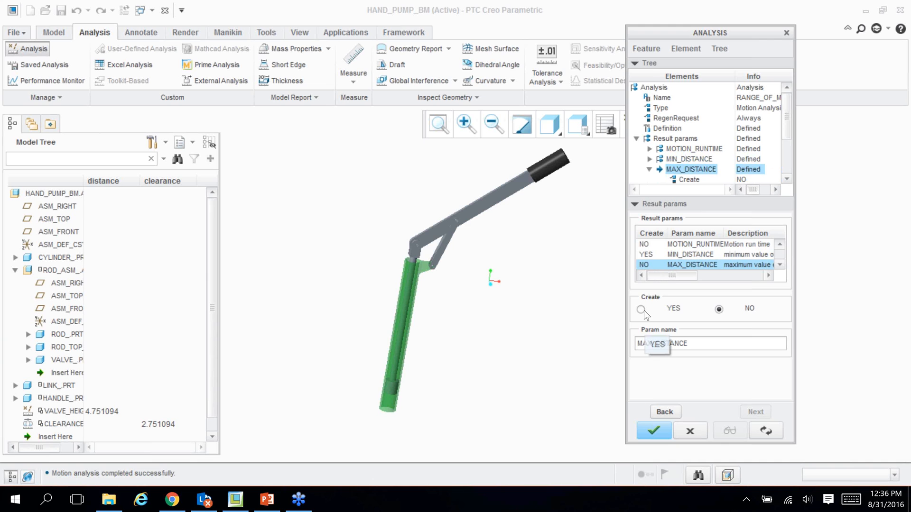
Enable creation of the MIN_CLEARANCE result parameter and complete the analysis feature
click(780, 266)
click(779, 266)
click(780, 266)
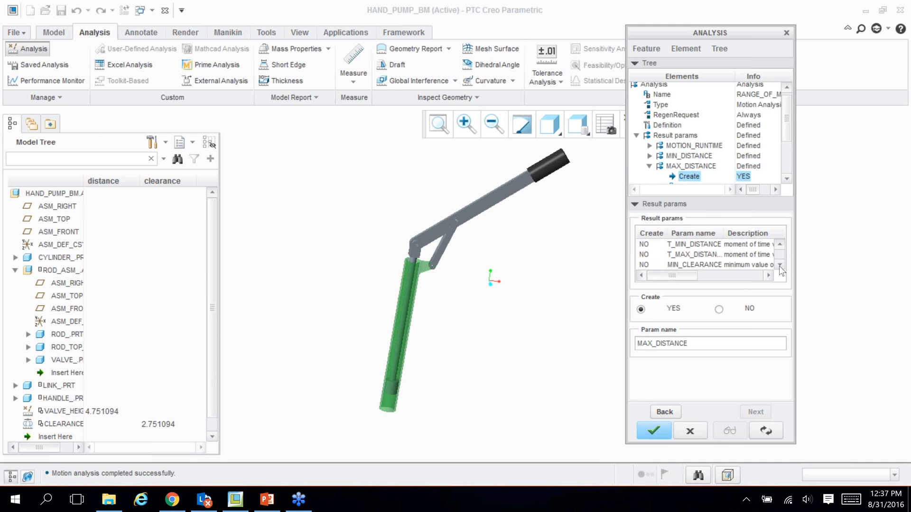
click(779, 266)
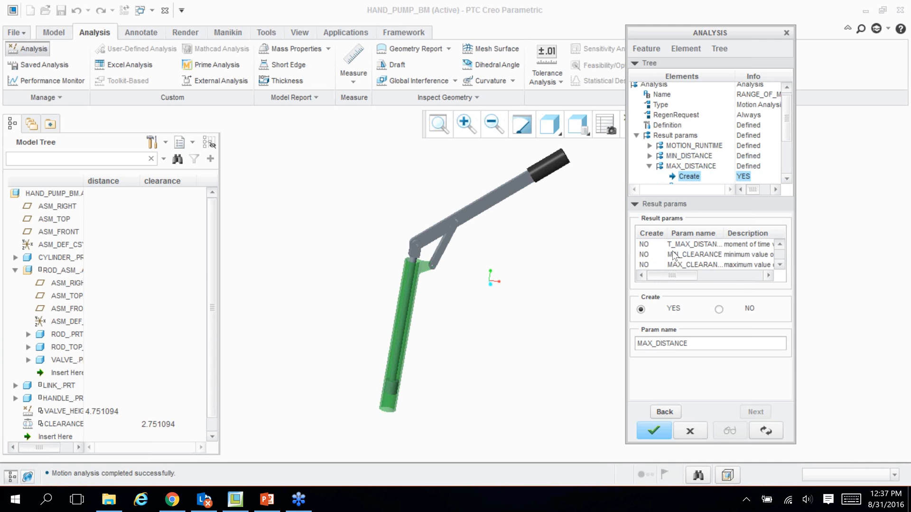
click(646, 255)
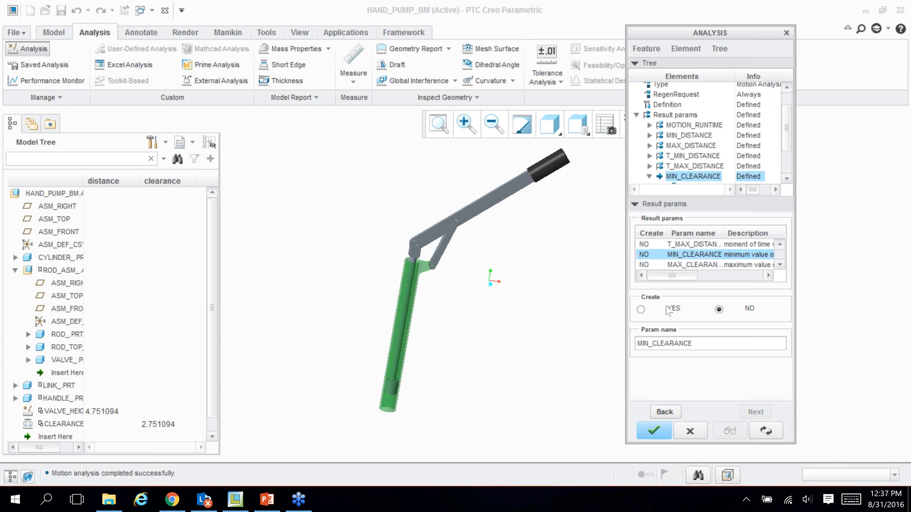
click(641, 309)
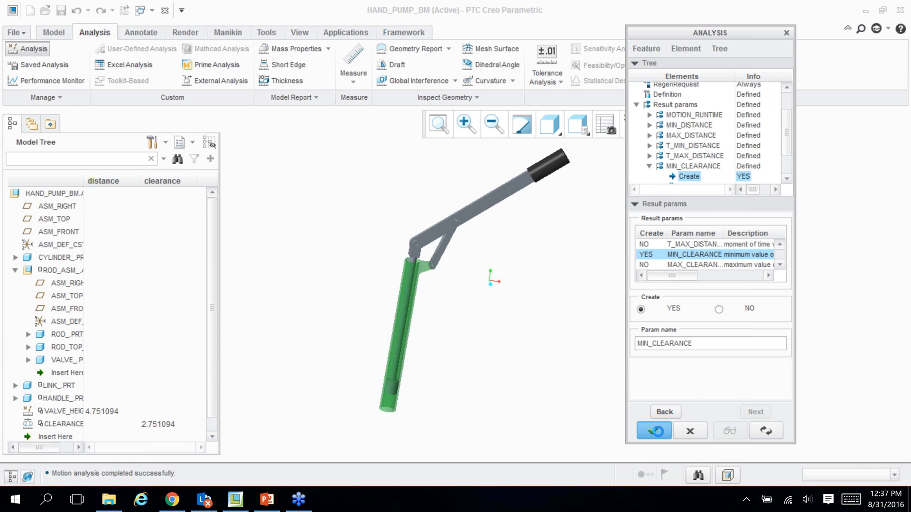
click(654, 431)
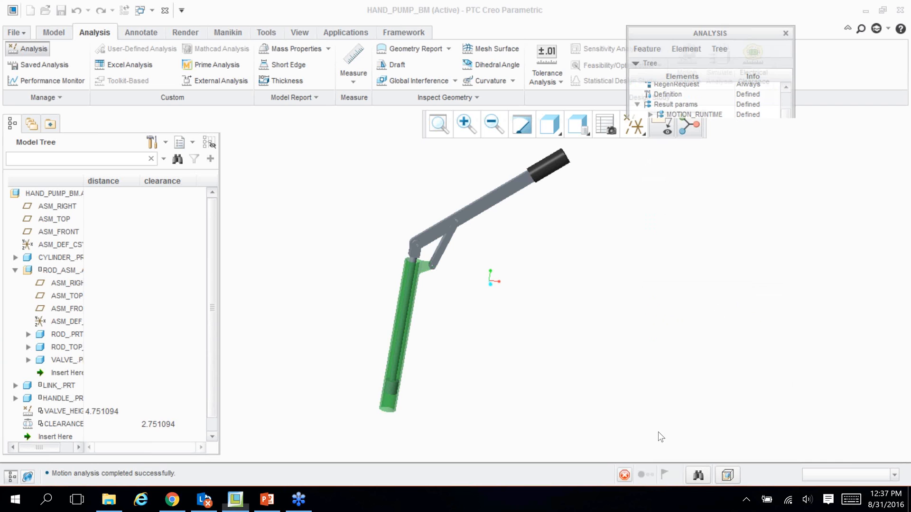
Widen the model tree's name column and review the assembly's parameters, including those from the motion analysis, without changing them
drag(84, 181, 115, 208)
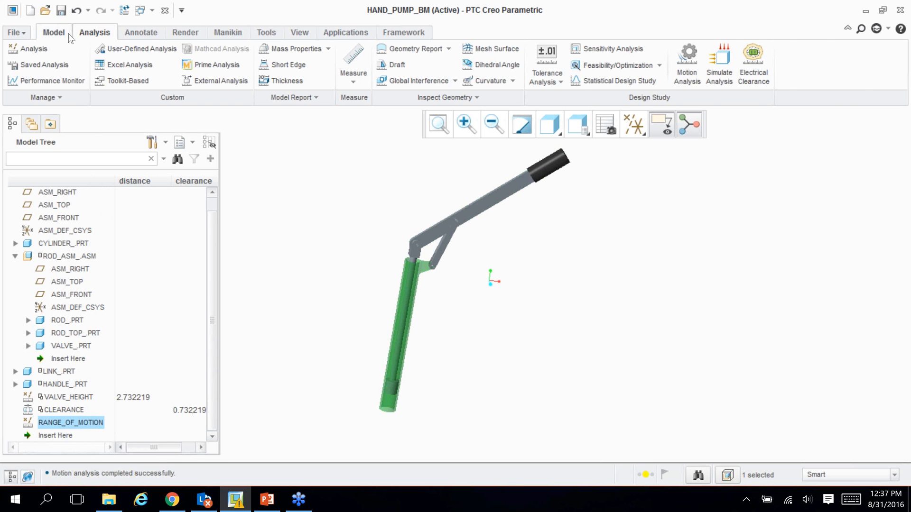
click(54, 32)
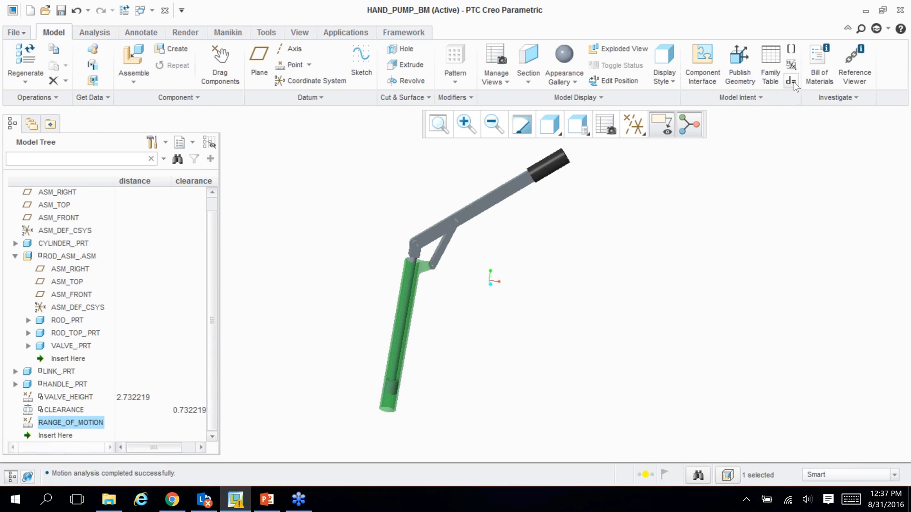
click(791, 50)
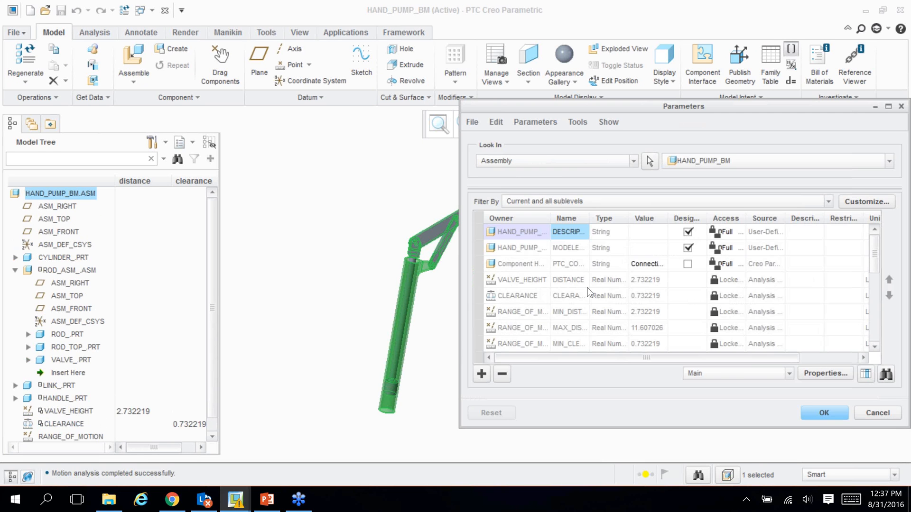
drag(590, 218, 626, 221)
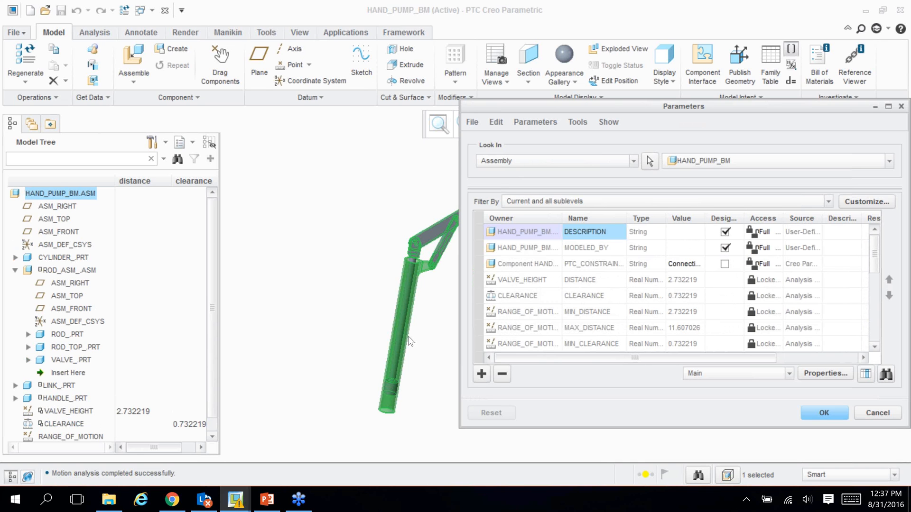
click(216, 403)
scroll(176, 400, down, 1)
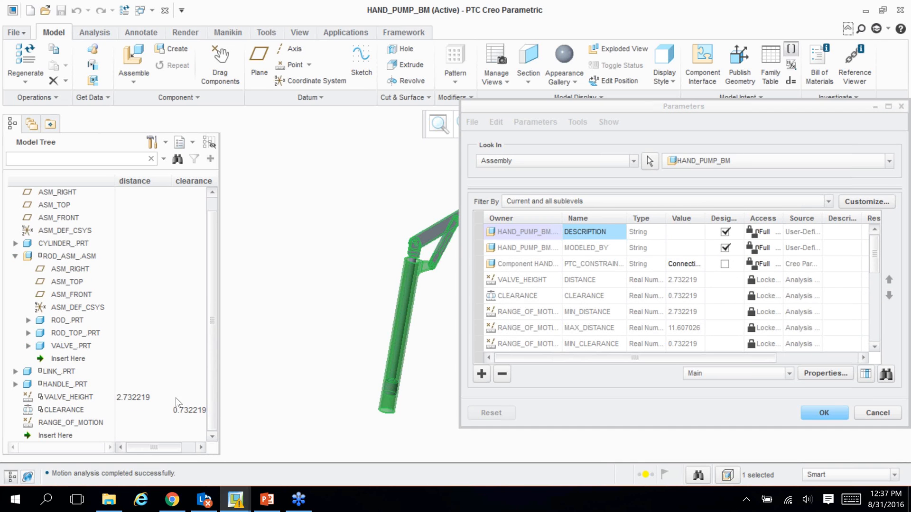
click(882, 414)
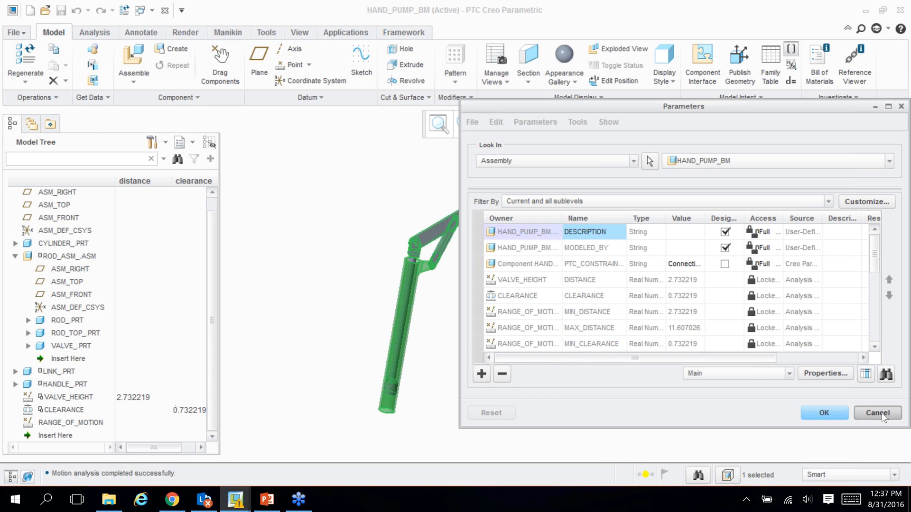
click(878, 413)
Add the feature parameter max_distance to the displayed model tree columns
click(165, 142)
click(118, 177)
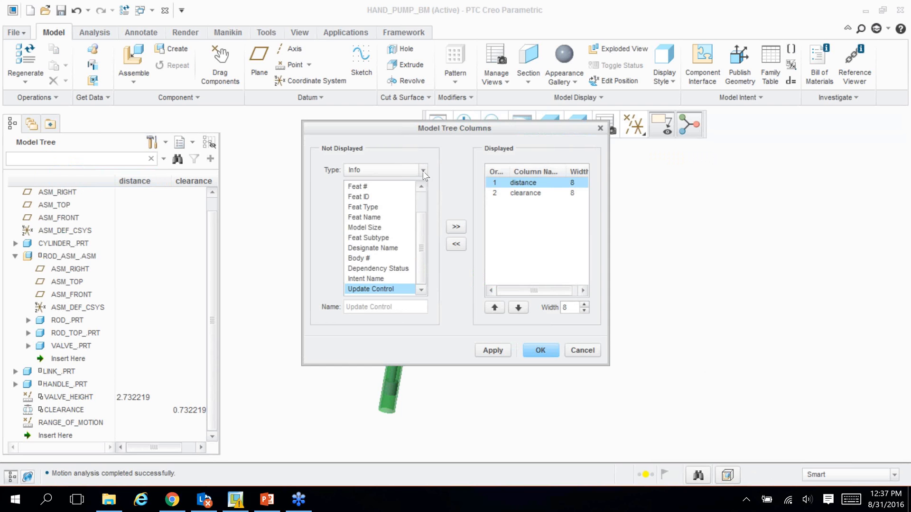
click(422, 171)
click(400, 211)
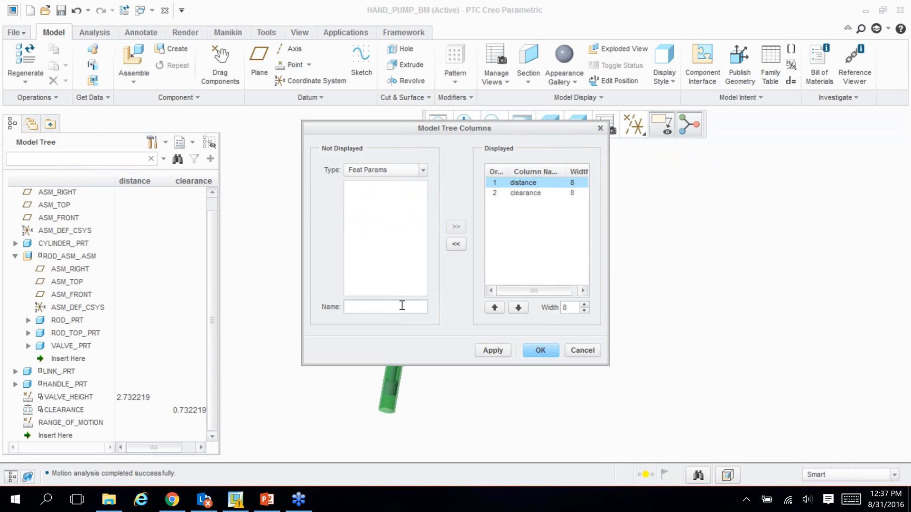
click(402, 305)
text(max_distance)
click(456, 227)
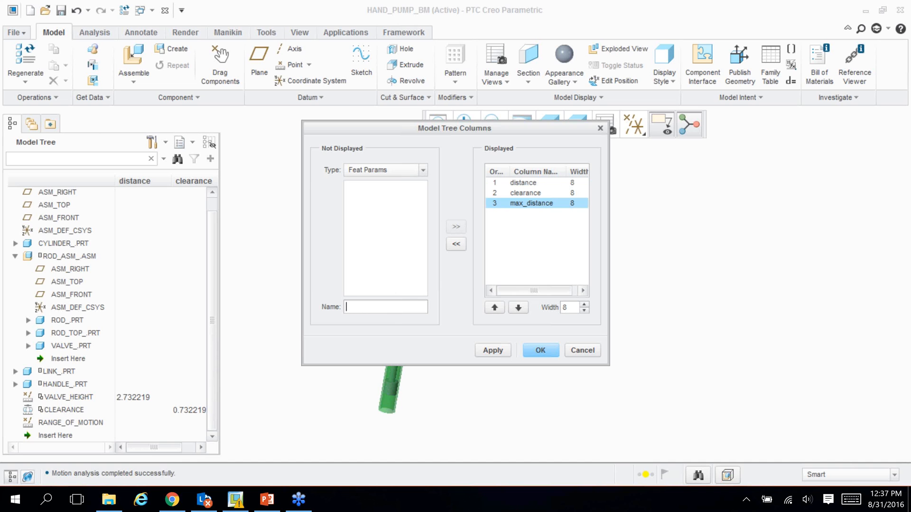
Add the feature parameters min_distance and min_clearance as model tree columns and accept the column setup
text(min_distance)
click(455, 226)
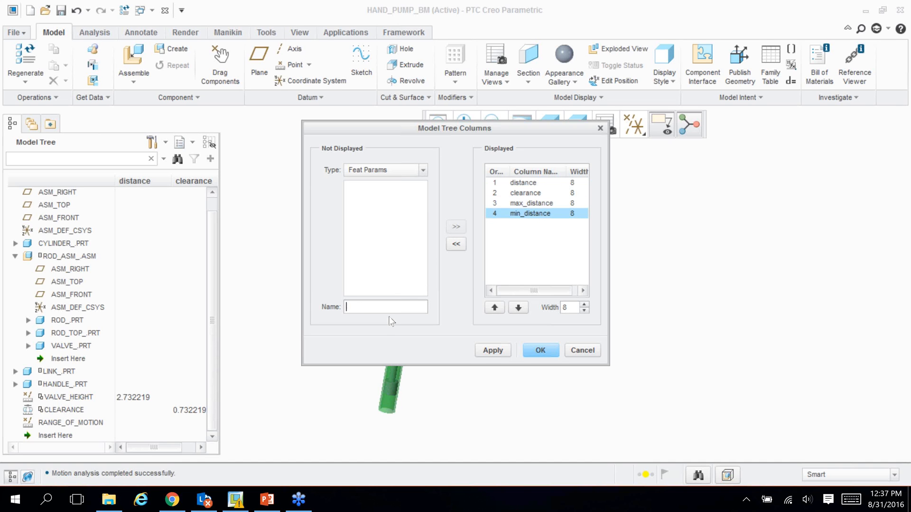
click(397, 305)
text(min_clearance)
click(461, 230)
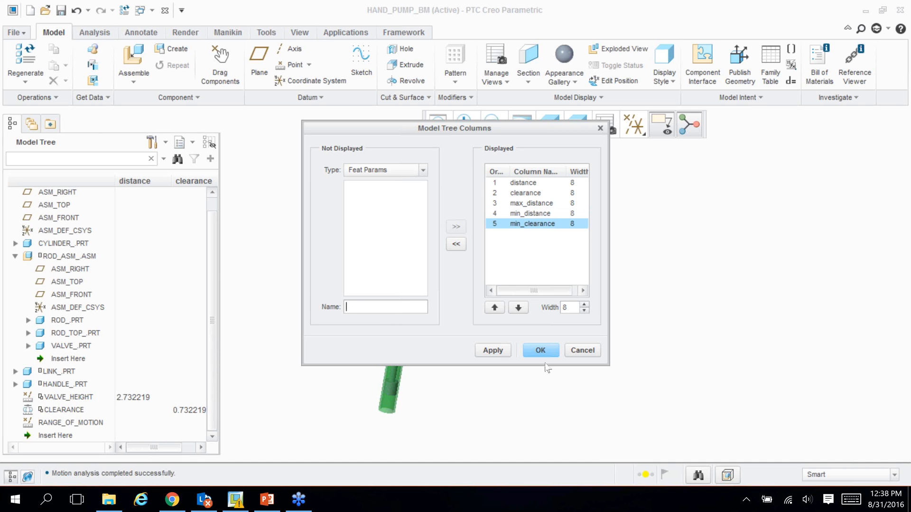
click(540, 350)
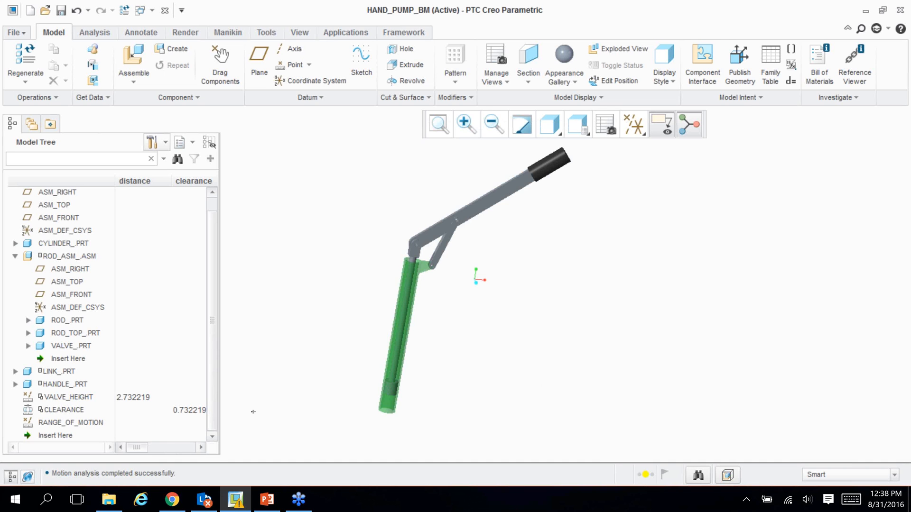
Review the distance and clearance columns in the model tree, check the hand pump requirements slide in PowerPoint, and return to Creo Parametric
drag(253, 412, 416, 407)
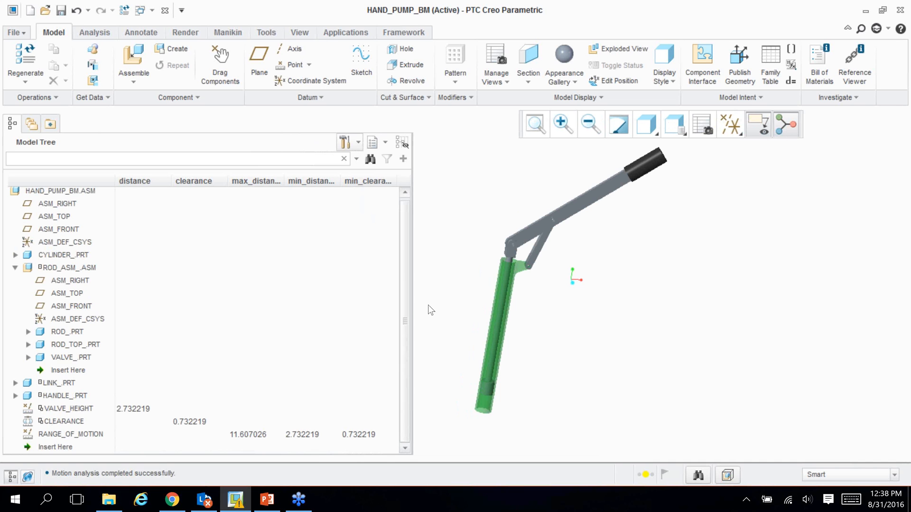
drag(406, 310, 177, 314)
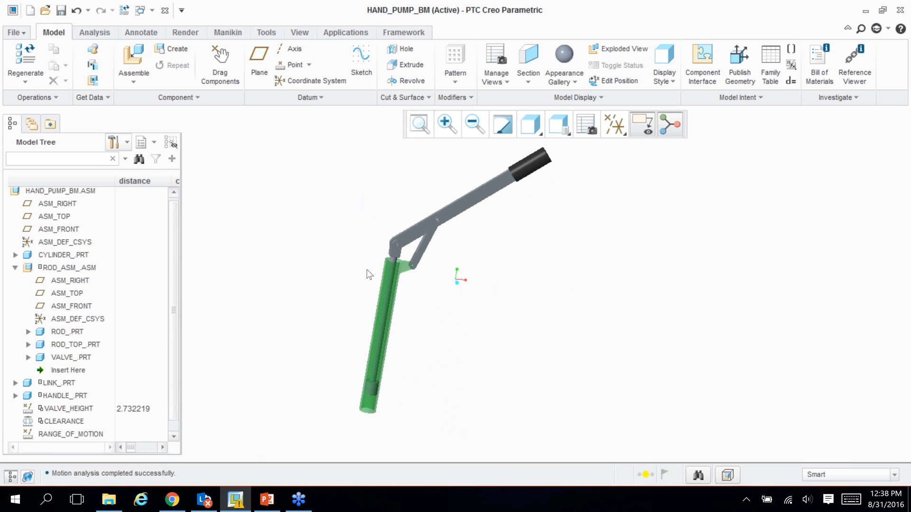
click(267, 497)
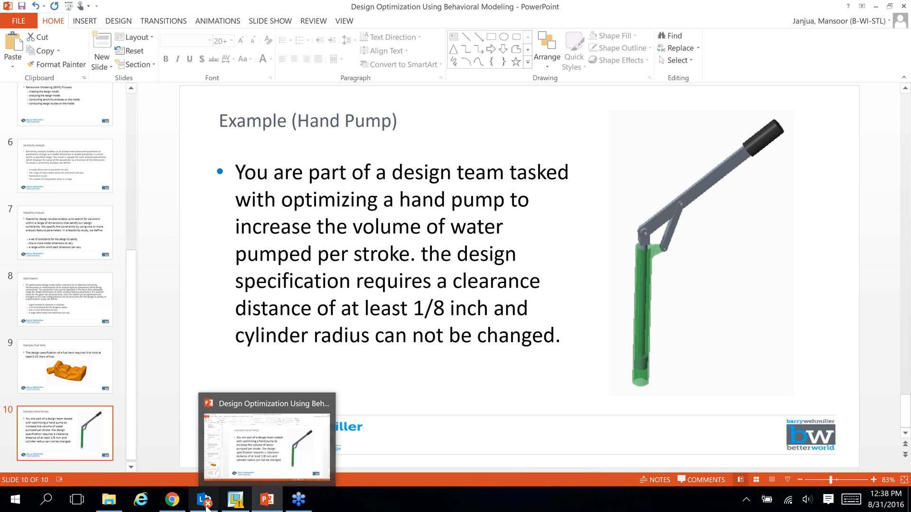
click(236, 500)
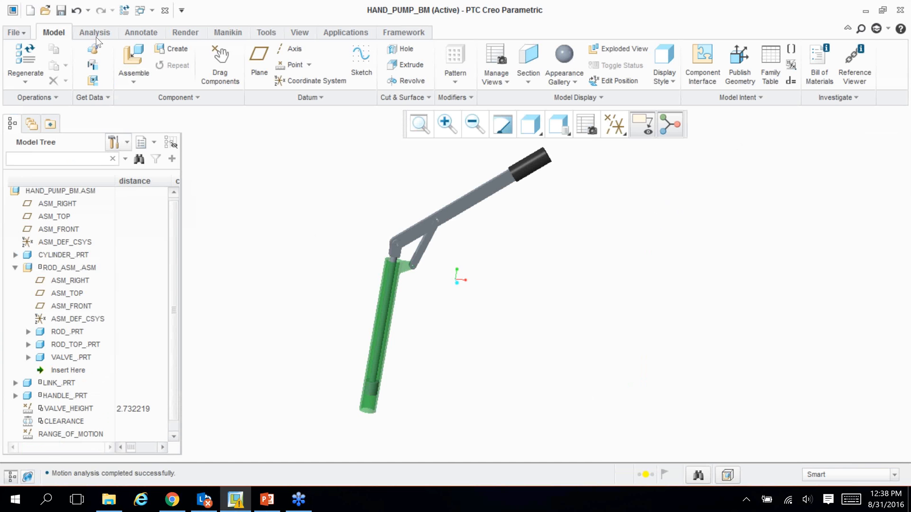
Start an analysis feature named VOLUME_CAL, set its type to Relation, and proceed to its definition
click(95, 33)
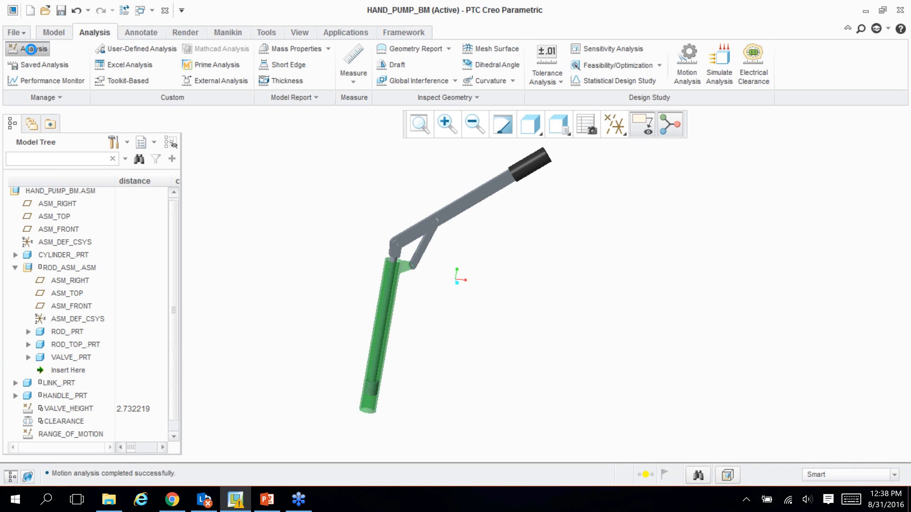
click(31, 50)
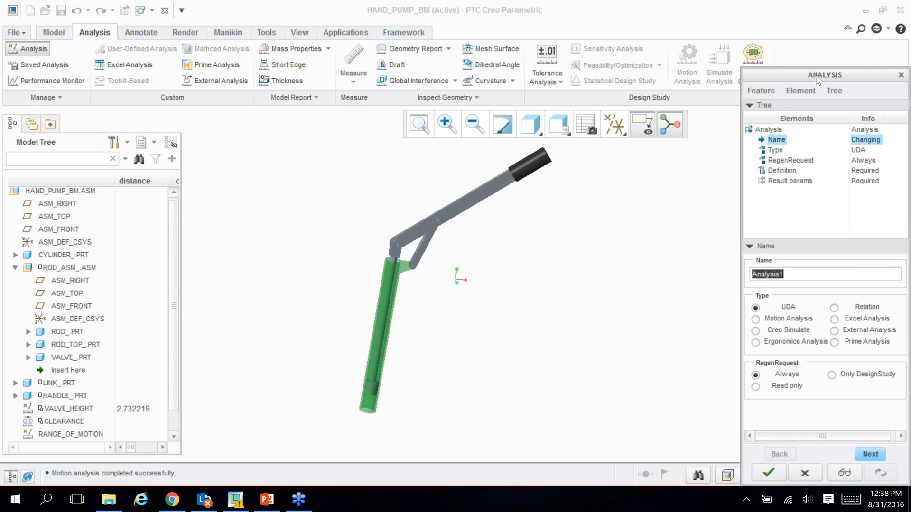
drag(815, 75, 631, 31)
text(volu)
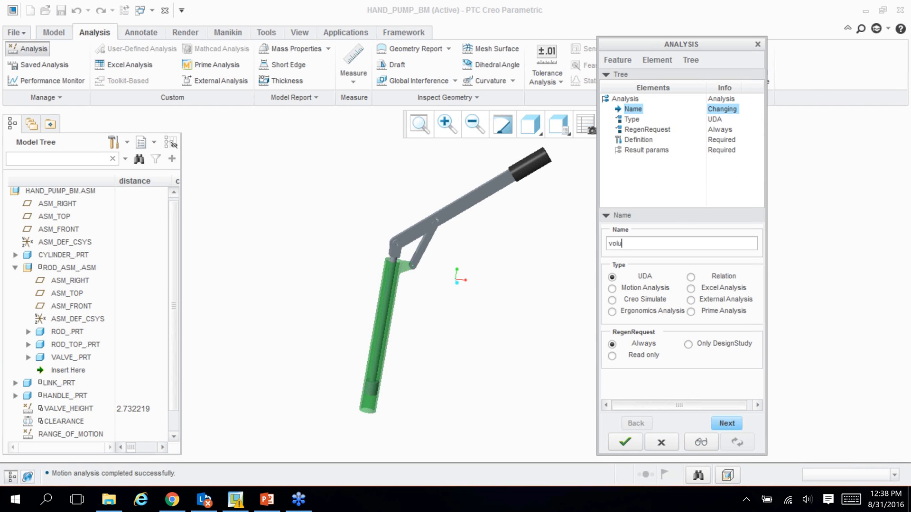
text(me_cal)
key(Return)
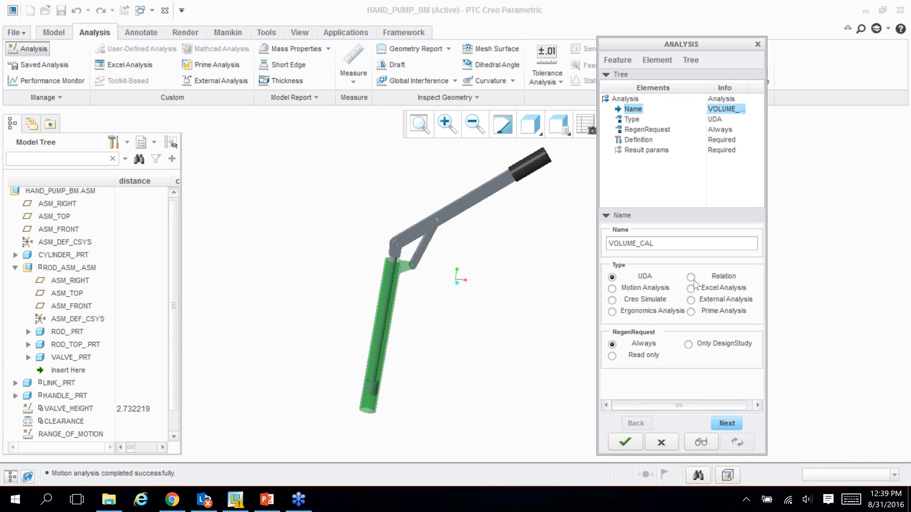
click(691, 277)
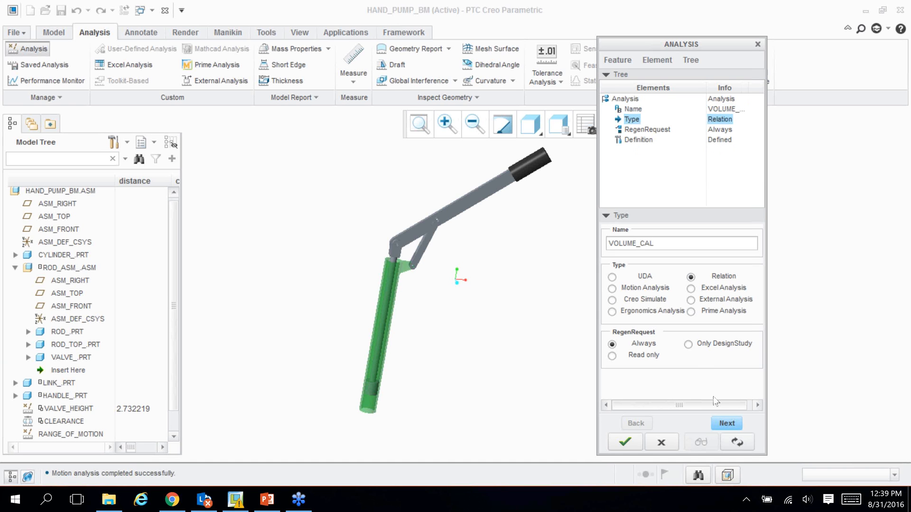
click(727, 423)
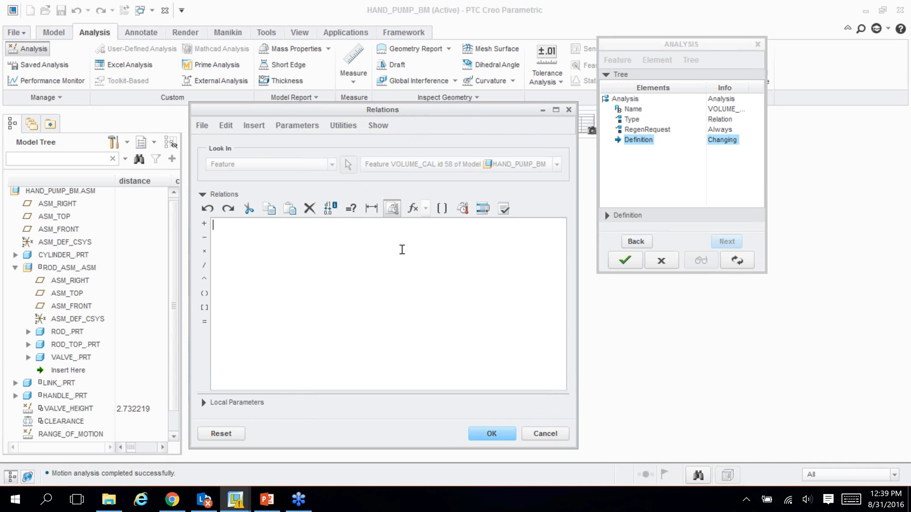
Enter and verify the relation volume = (max_distance:FID_range_of_motion - min_distance:FID_range_of_motion)*pi, and complete the VOLUME_CAL analysis feature
text(volume = ()
text(max_distance)
text(:FID_range_of_motion)
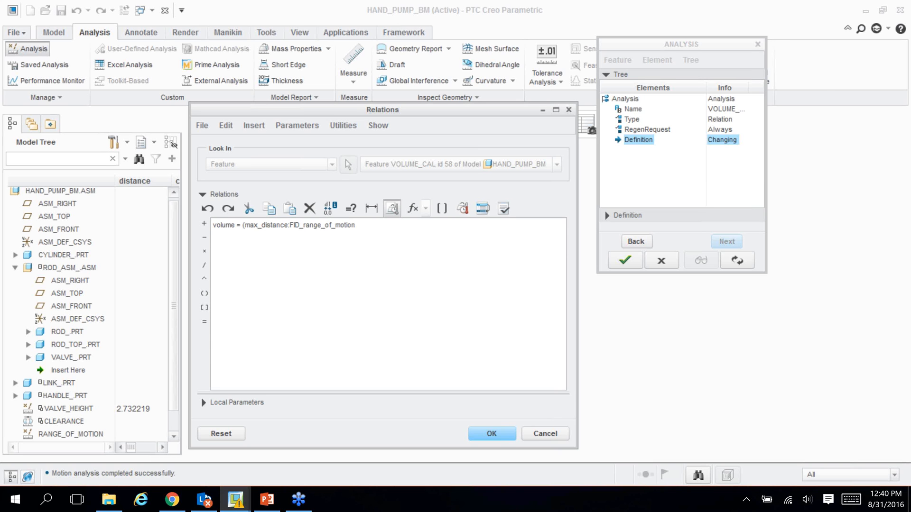
text( - min_distance:FID_range_of_motion))
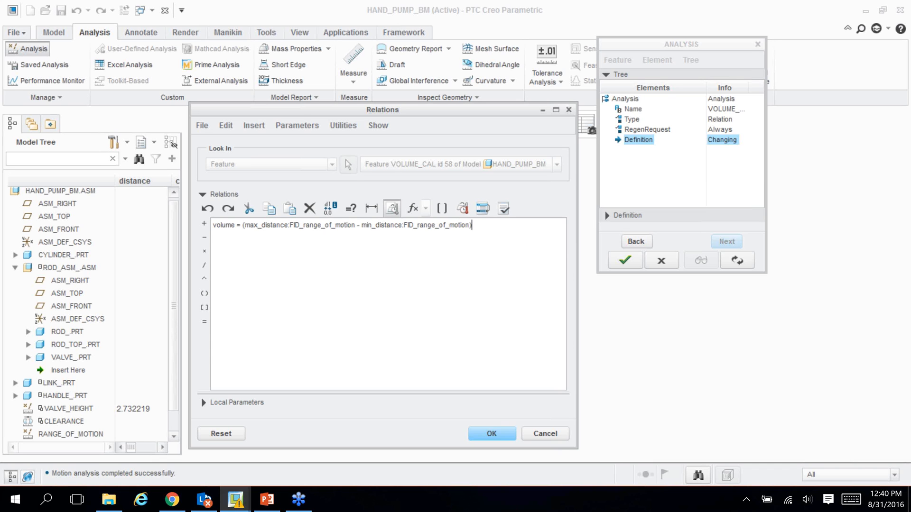
text(*pic)
key(BackSpace)
key(BackSpace)
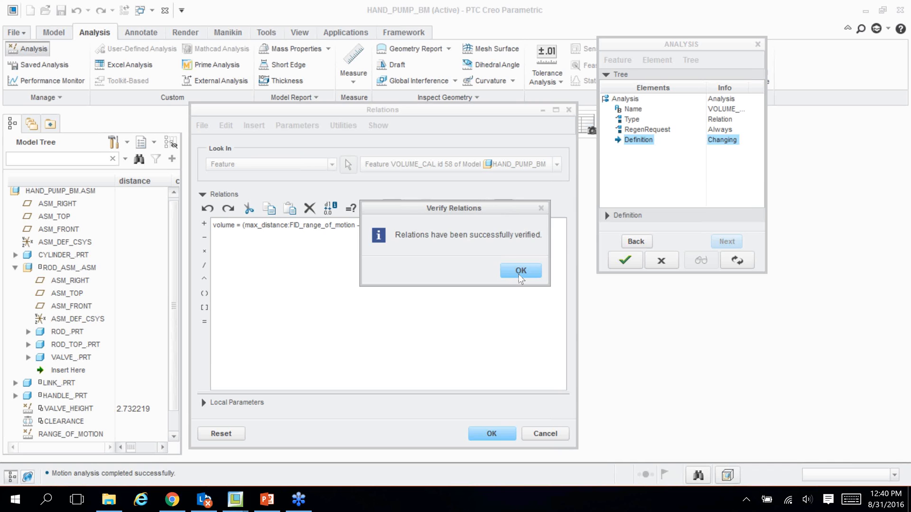
click(520, 273)
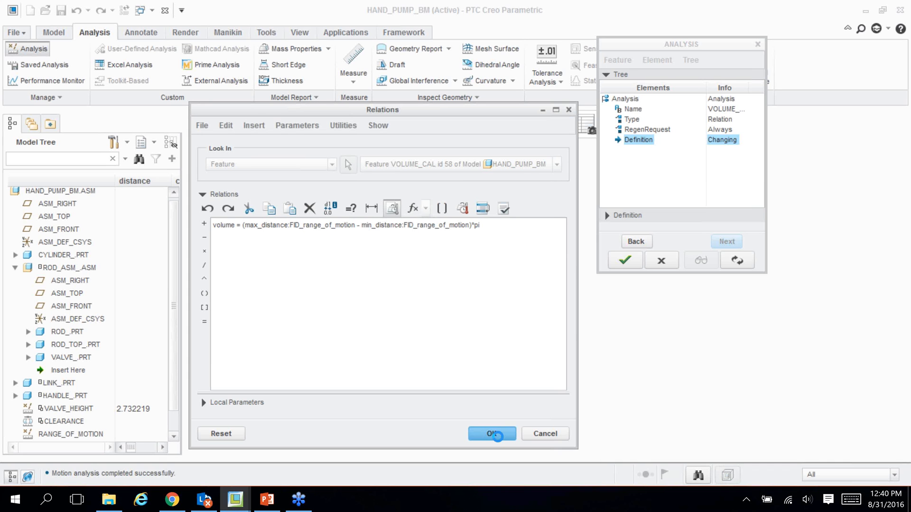
click(622, 442)
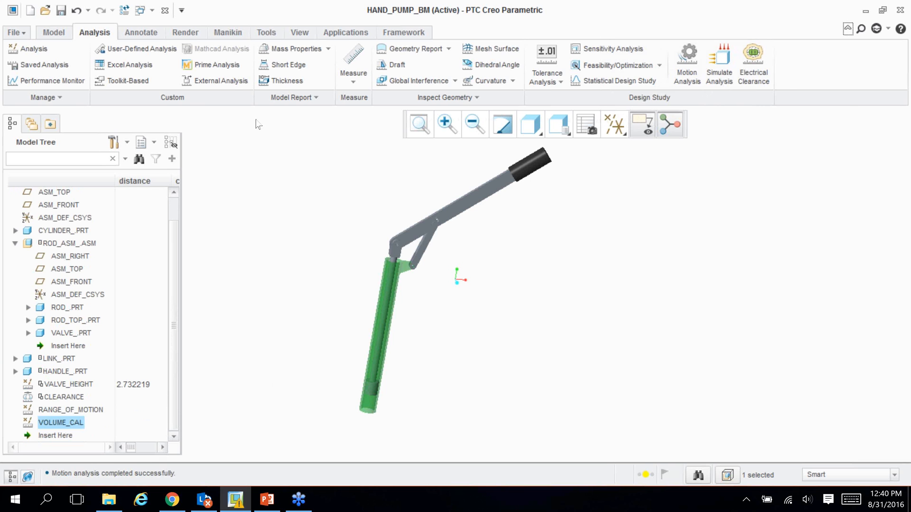
Add the feature parameter volume as a model tree column and check the value for VOLUME_CAL
click(54, 33)
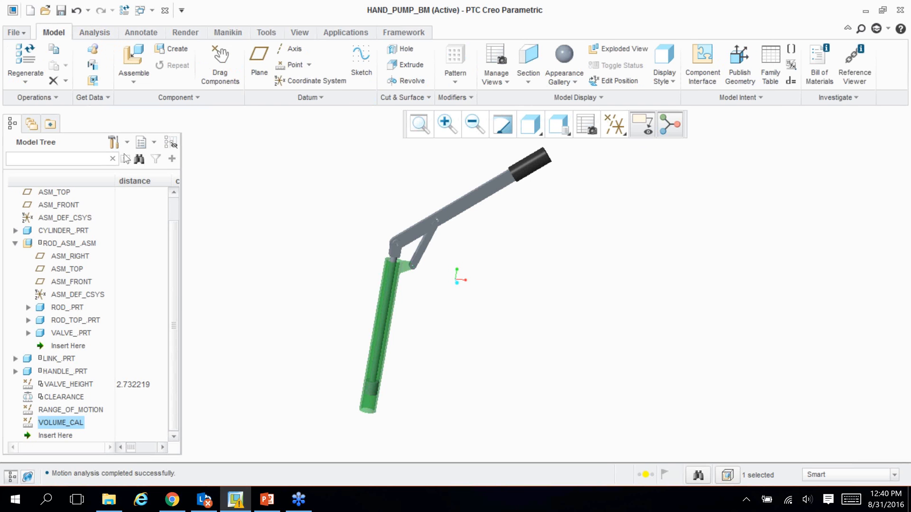
click(115, 143)
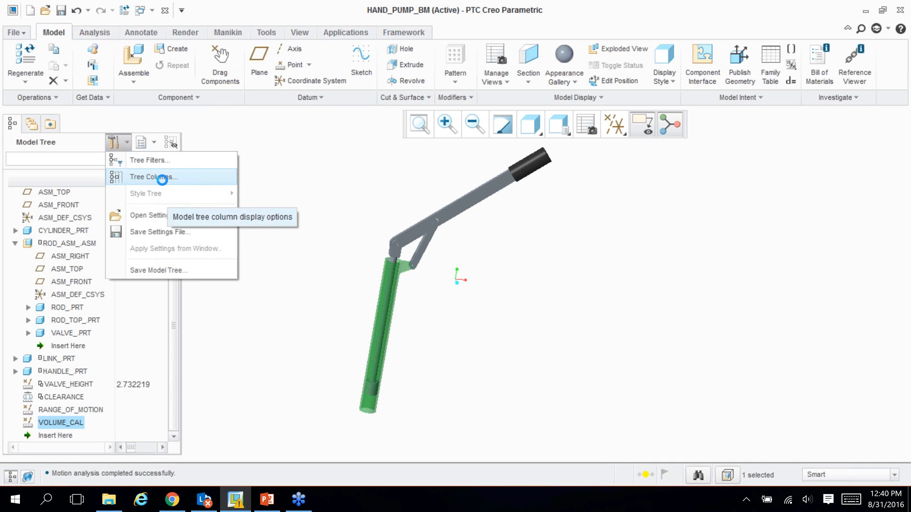
click(162, 180)
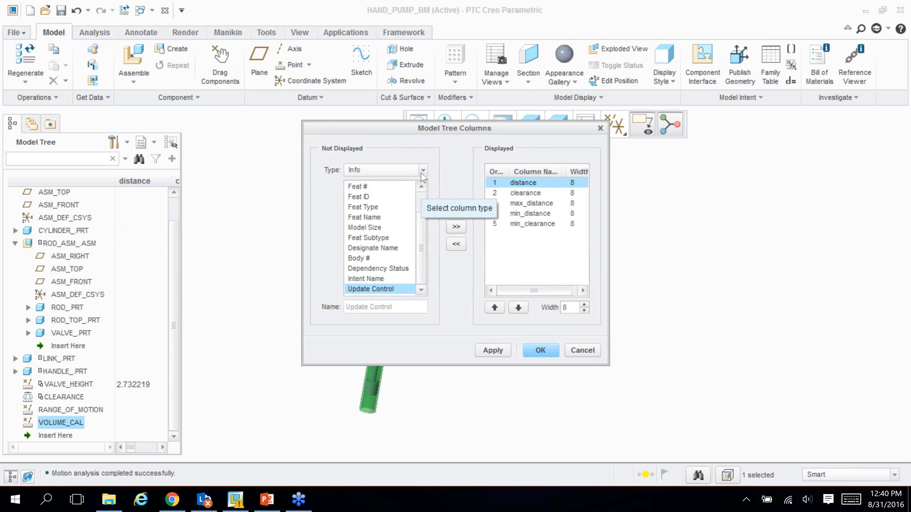
click(422, 169)
click(377, 220)
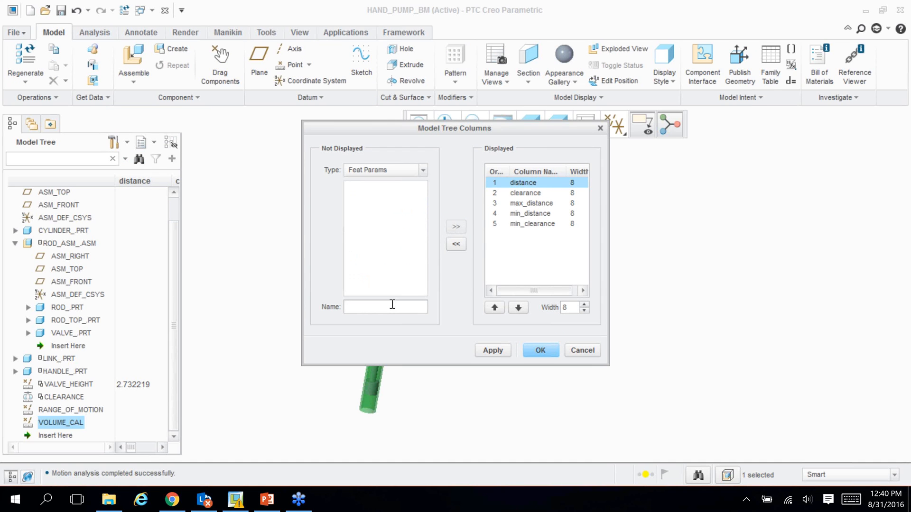
text(volume)
click(455, 228)
click(541, 350)
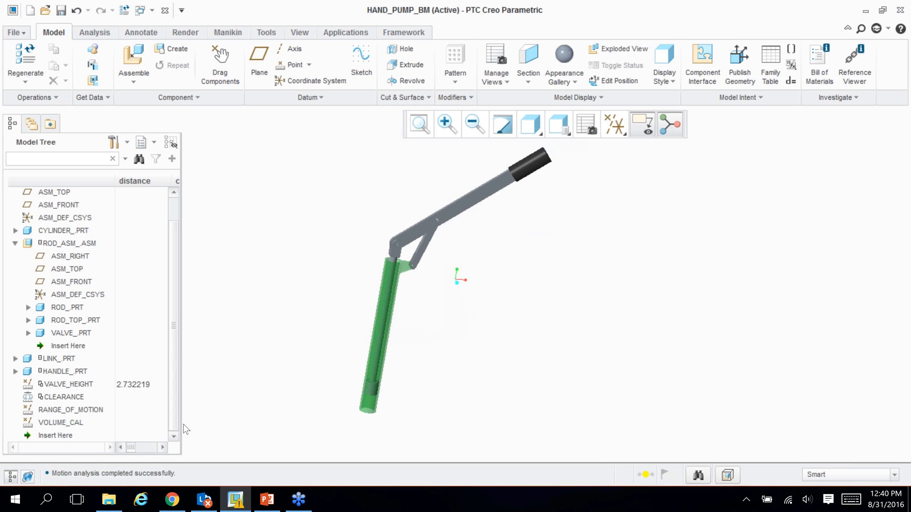
drag(183, 424, 474, 426)
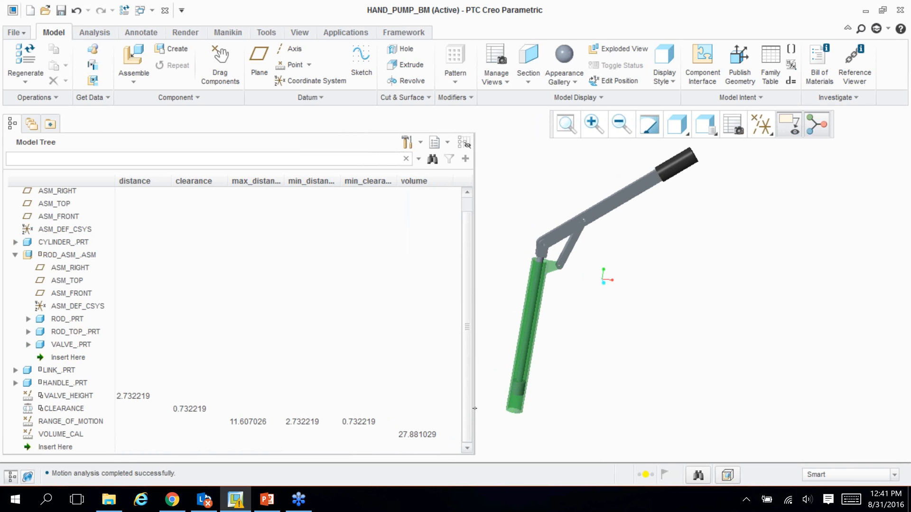
drag(468, 410, 189, 414)
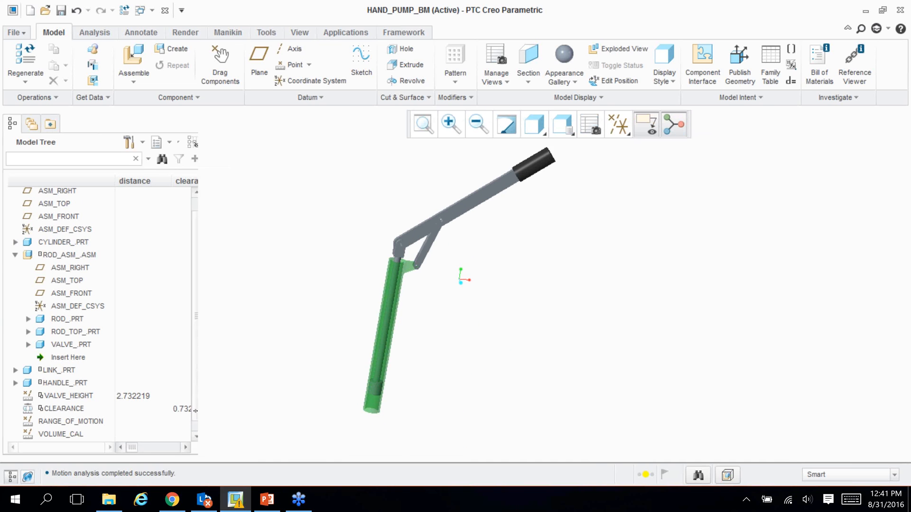
Start a sensitivity analysis and select the length dimension of the link part as its variable
scroll(356, 288, down, 2)
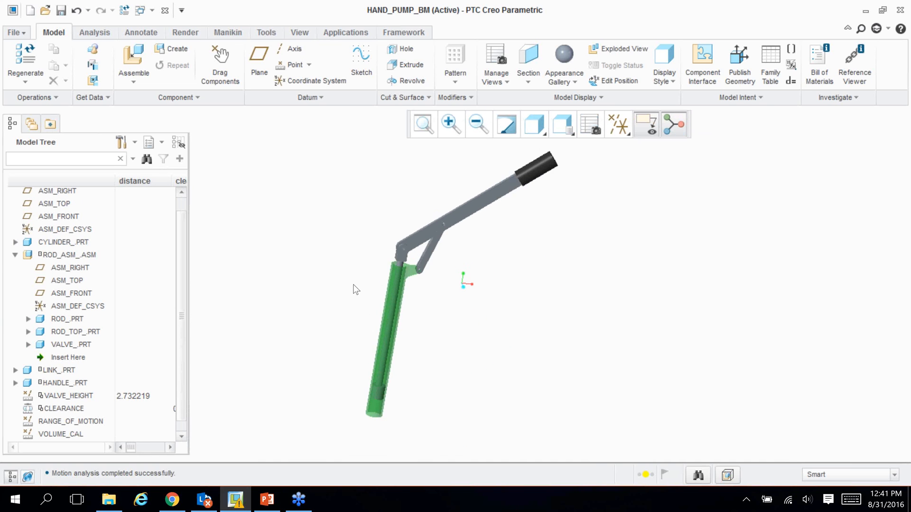
mouse_move(352, 285)
middle_down()
mouse_move(337, 286)
mouse_move(351, 297)
middle_up()
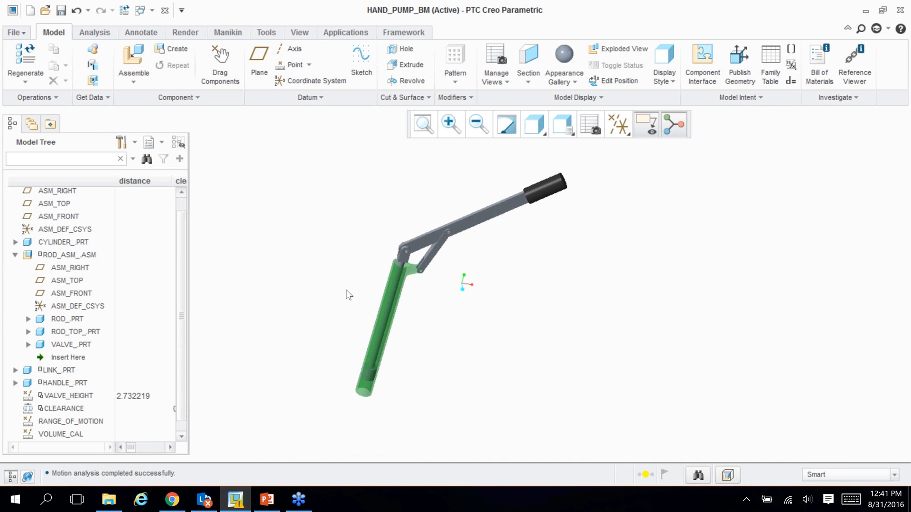
click(94, 32)
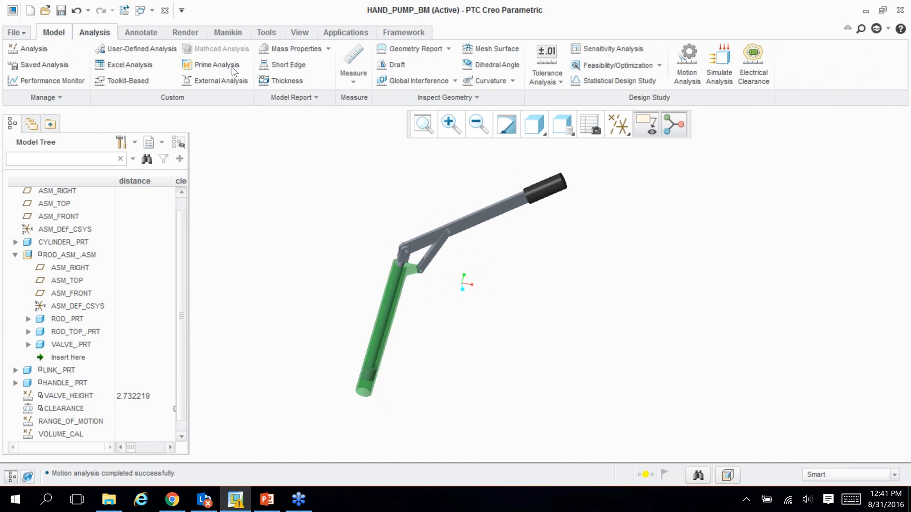
click(620, 49)
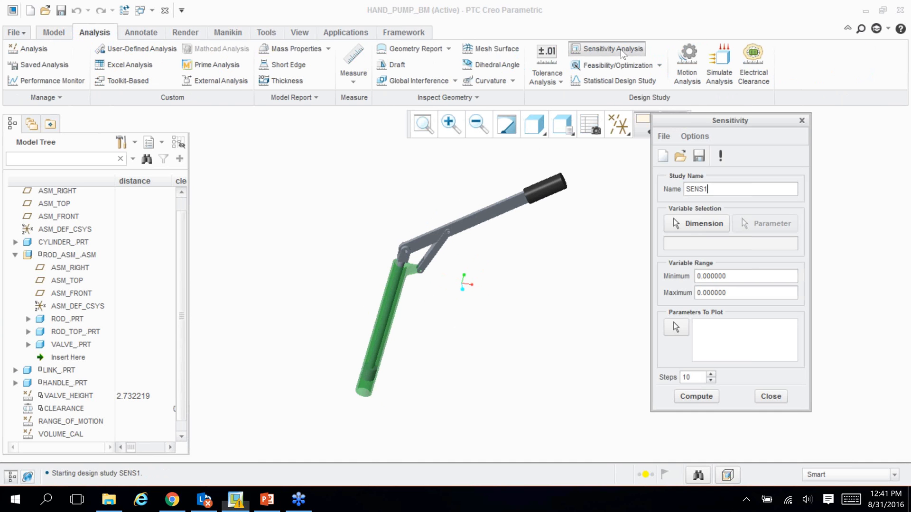
click(704, 225)
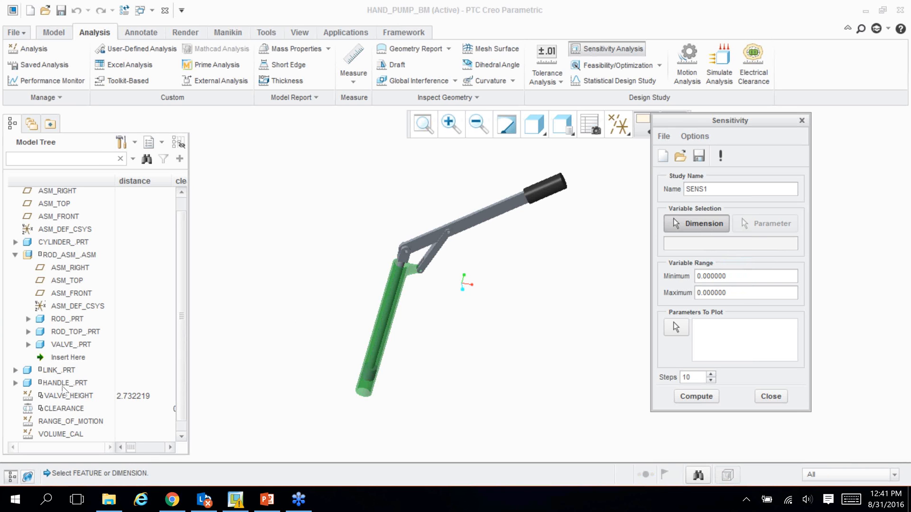
click(61, 369)
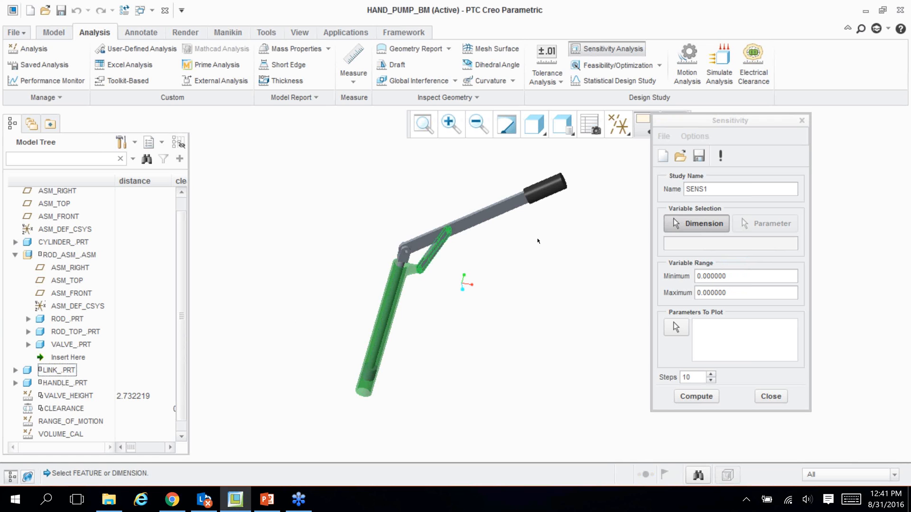
scroll(513, 271, down, 5)
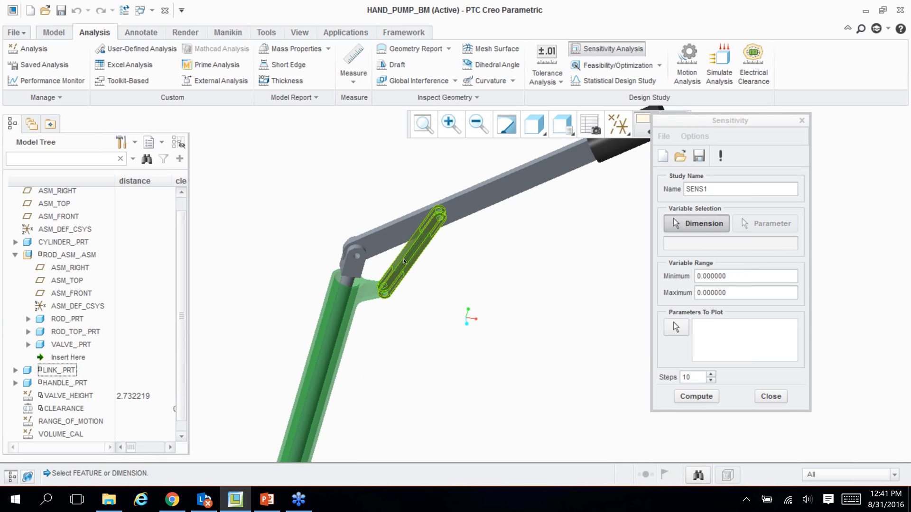
click(413, 257)
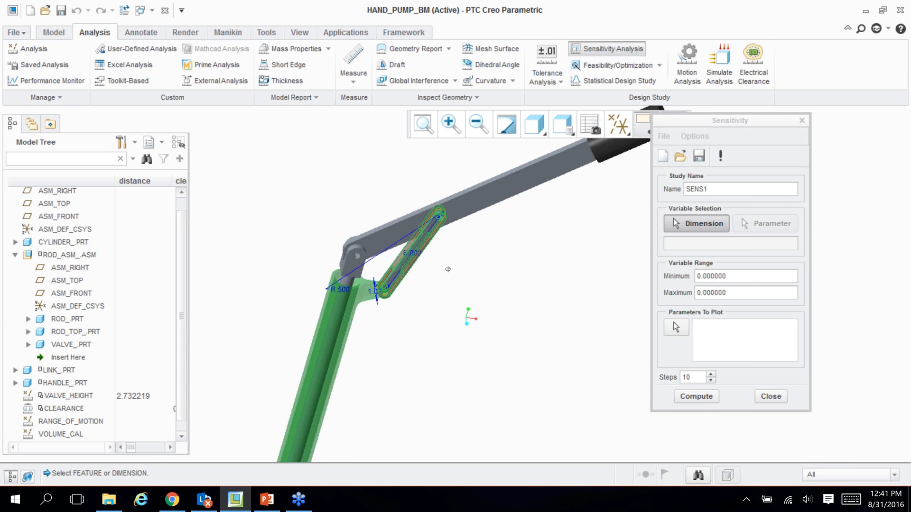
middle_drag(453, 262, 416, 238)
click(416, 237)
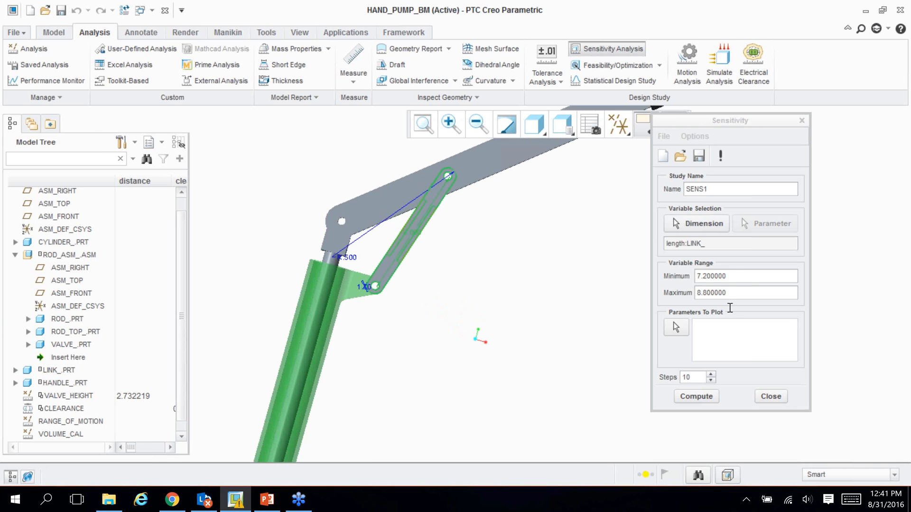
Set the sensitivity study's variable range to a minimum of 6 and a maximum of 10
click(730, 276)
double_click(731, 276)
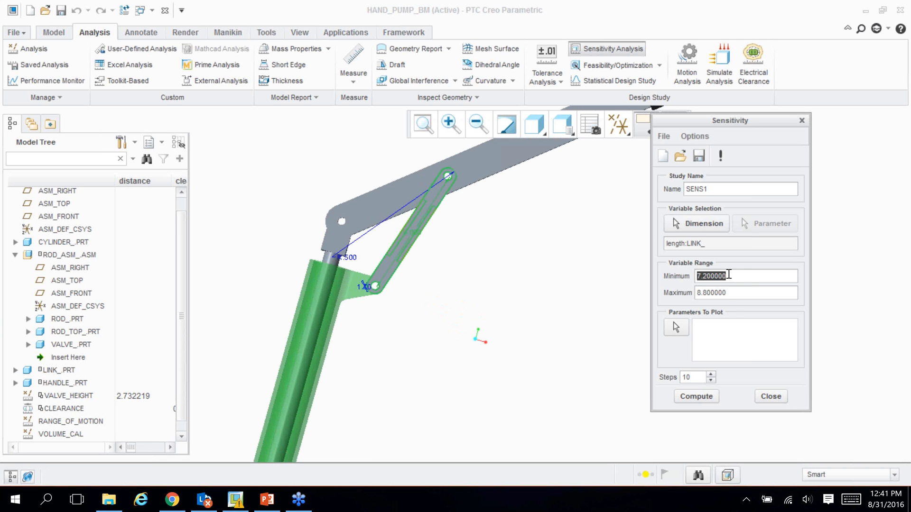
text(6)
double_click(729, 293)
text(10)
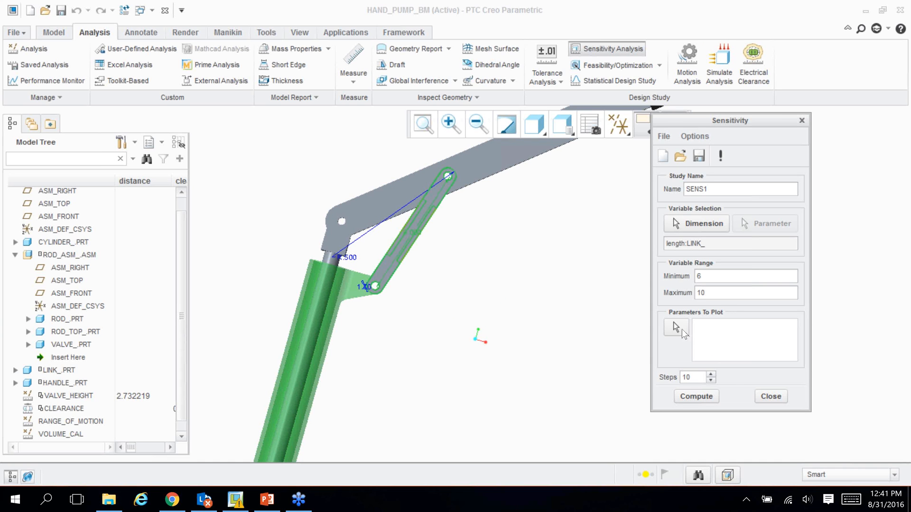
Select VOLUME:VOLUME_CAL as the parameter to plot and compute the sensitivity study for the link length
click(684, 331)
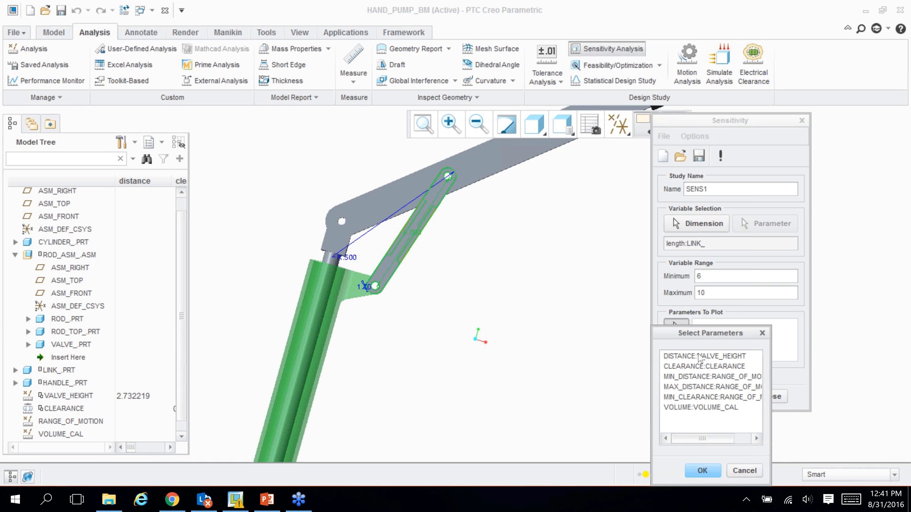
click(699, 407)
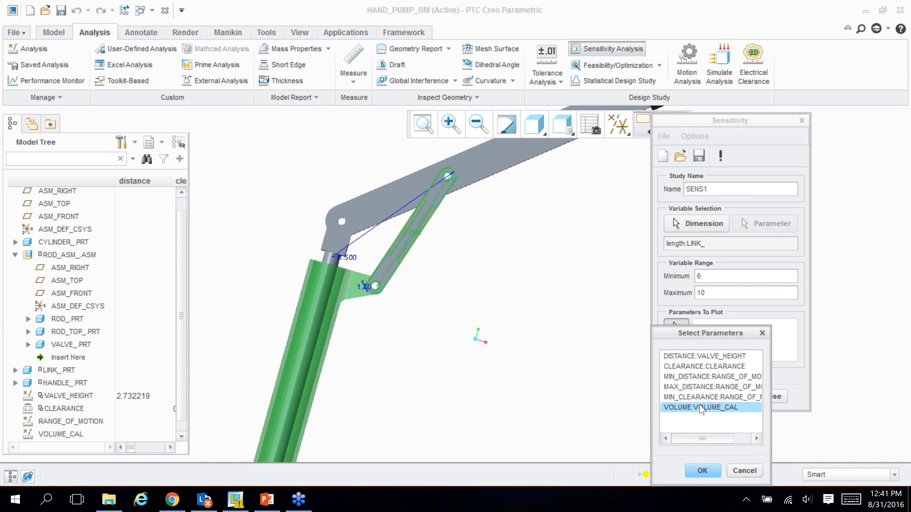
click(702, 470)
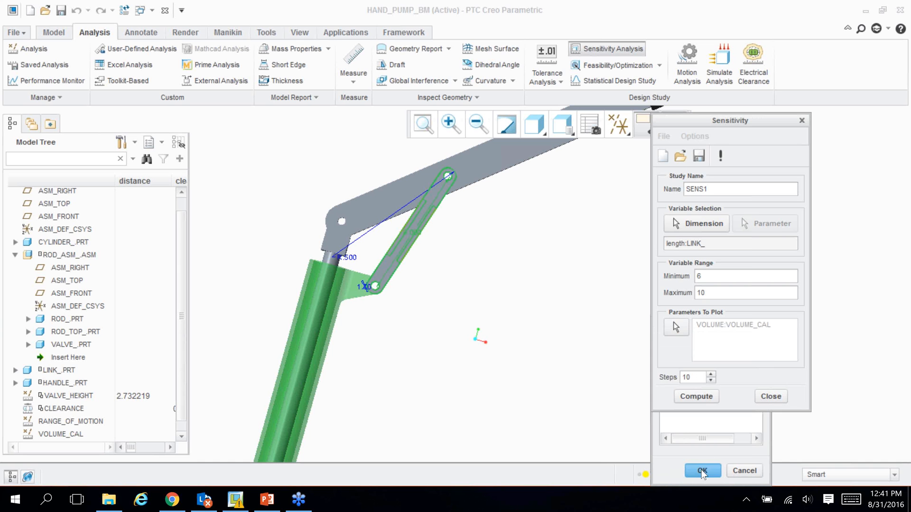
click(700, 396)
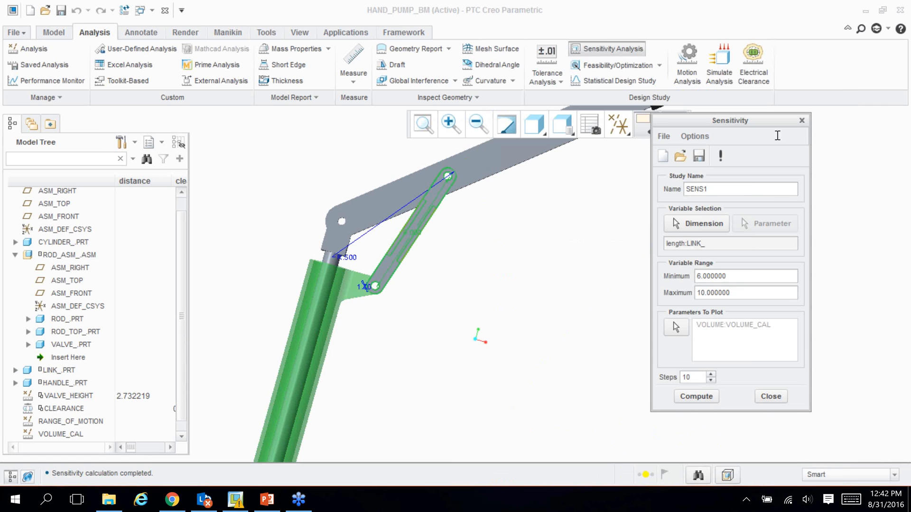
Change the sensitivity variable to the handle's length dimension, compute the study, and close the resulting plot
click(697, 227)
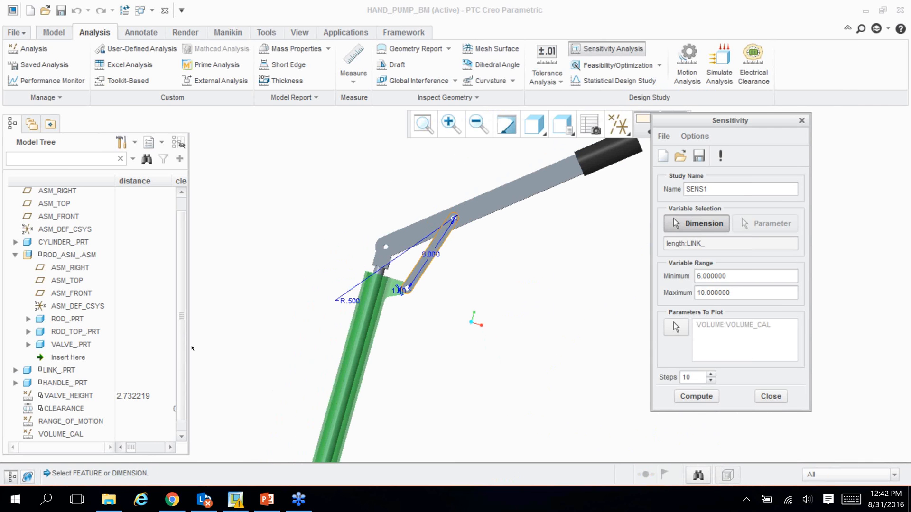
click(65, 383)
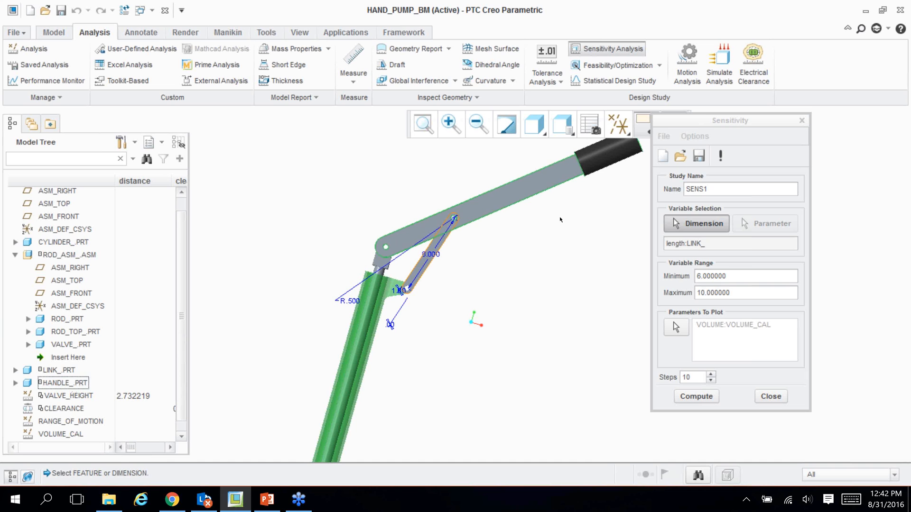
click(526, 194)
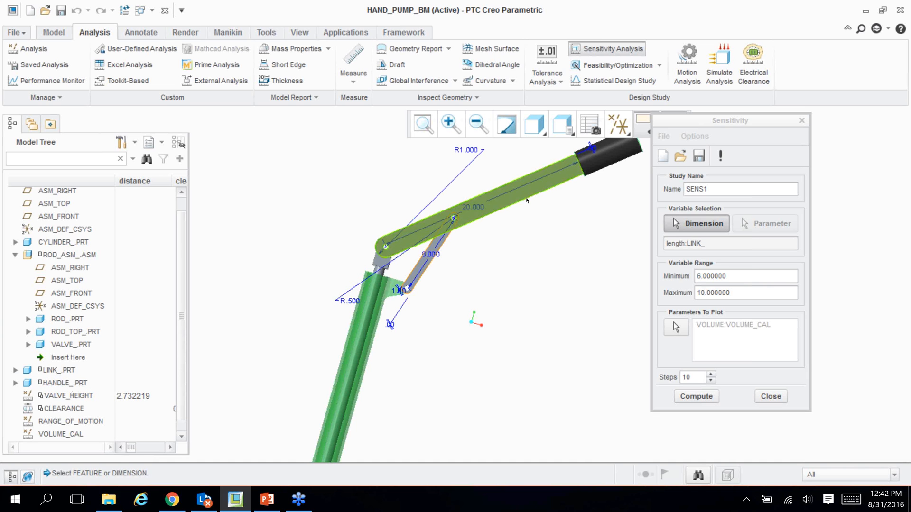
click(482, 211)
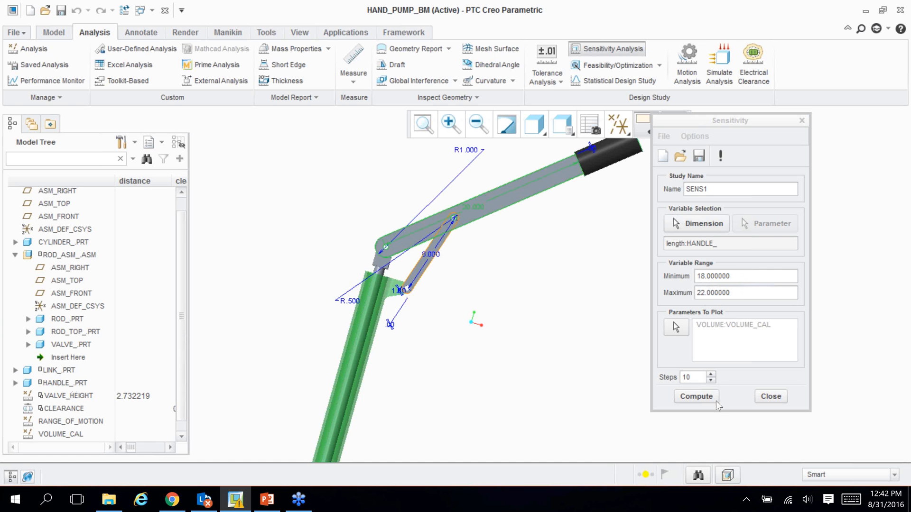
click(696, 397)
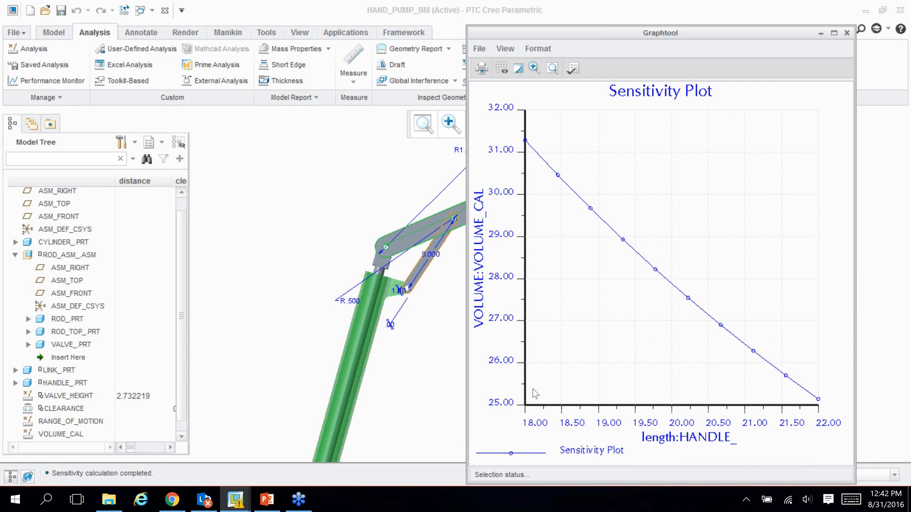
click(847, 34)
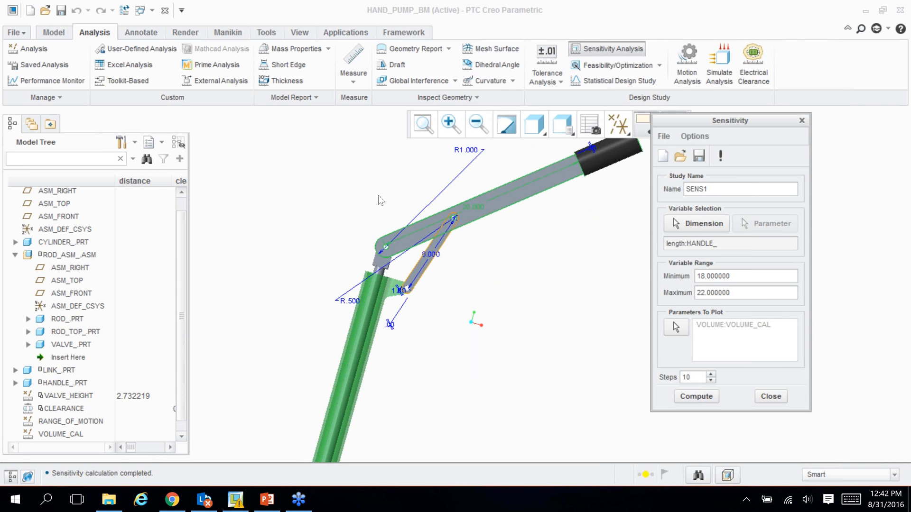
Change the sensitivity variable to the pin dimension of Hole id 153 in the handle part
middle_drag(378, 196, 389, 206)
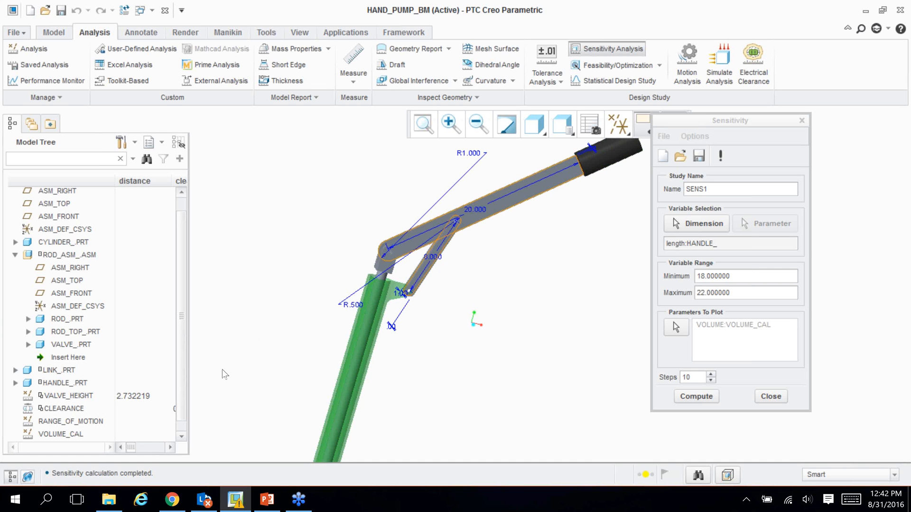
click(16, 383)
drag(184, 326, 184, 413)
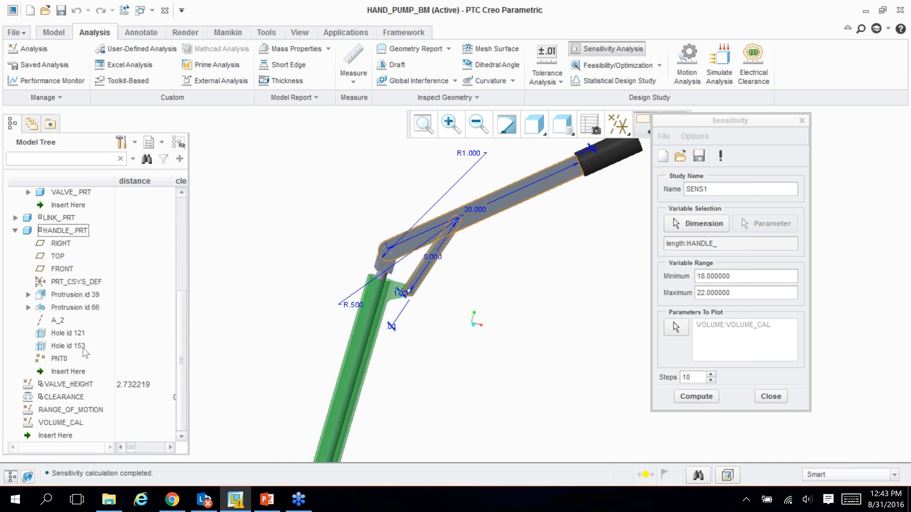
click(84, 348)
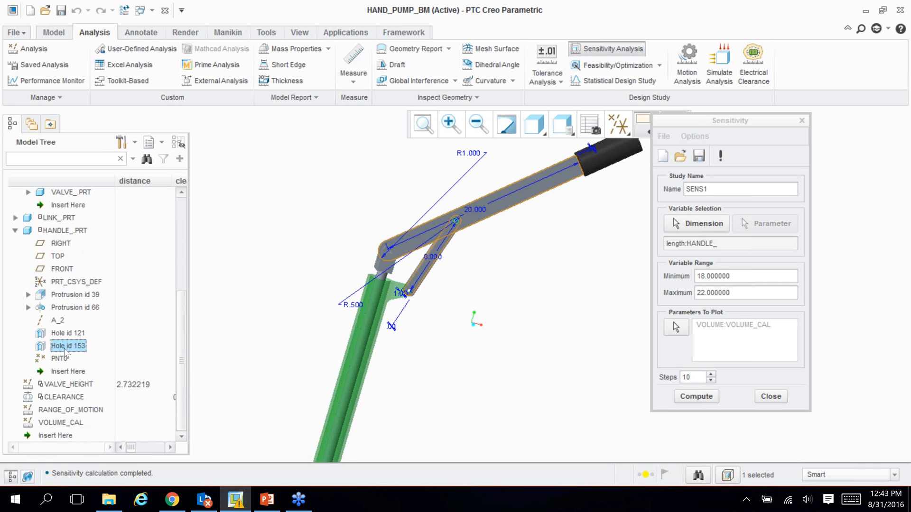
click(698, 227)
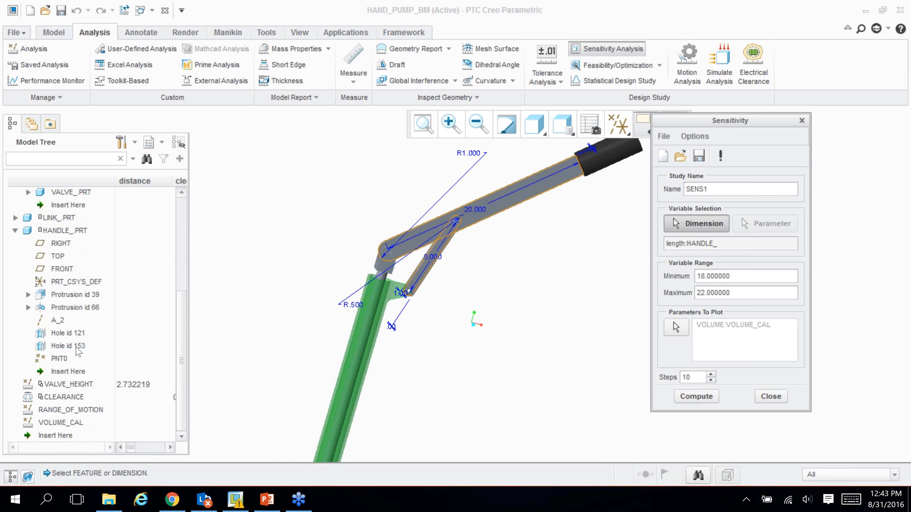
click(77, 348)
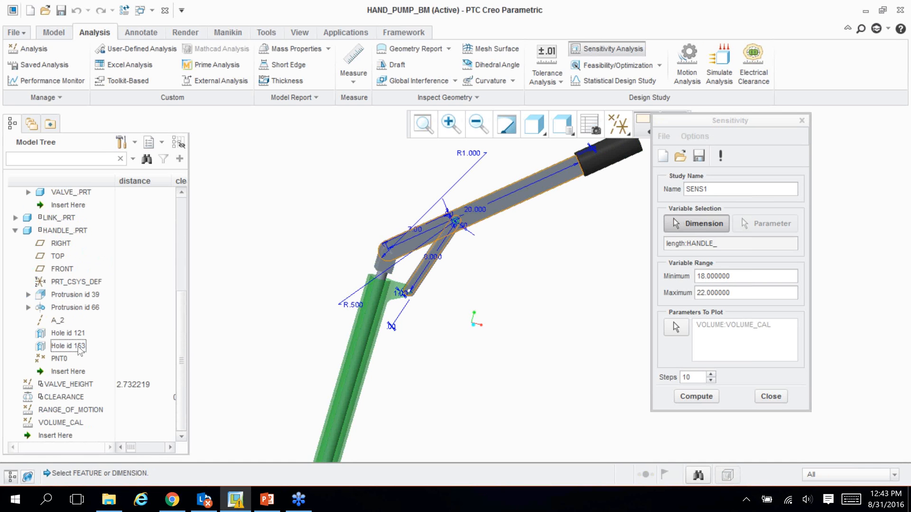
click(415, 231)
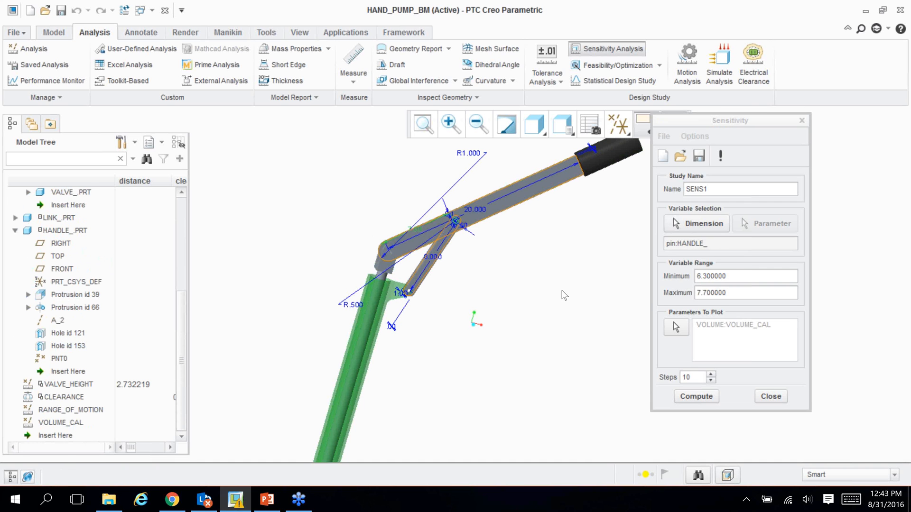
Set the pin variable's range to 5 minimum and 10 maximum, compute the study, and close the plot and sensitivity study
click(727, 275)
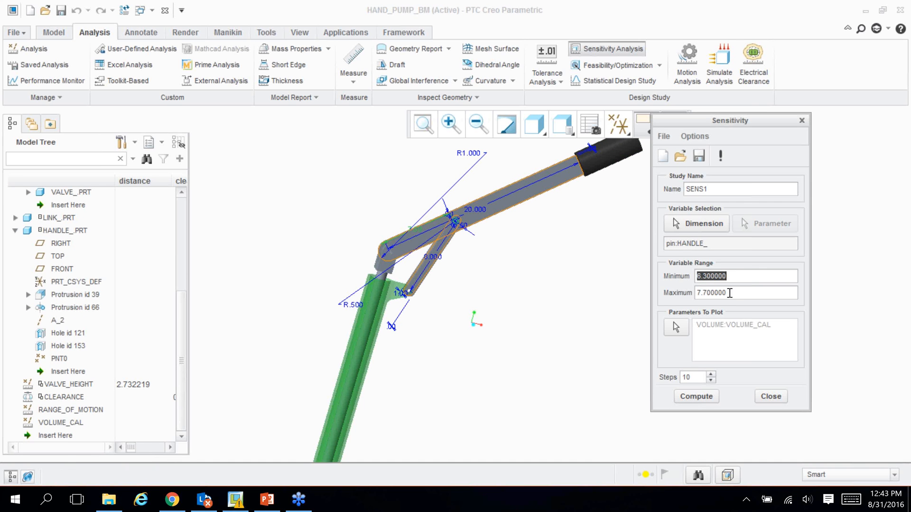
text(5)
click(729, 293)
text(10)
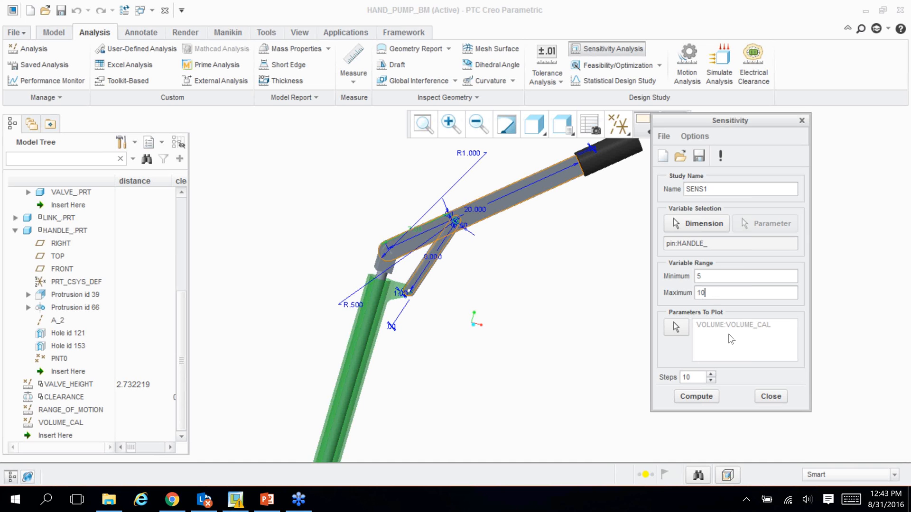
click(694, 395)
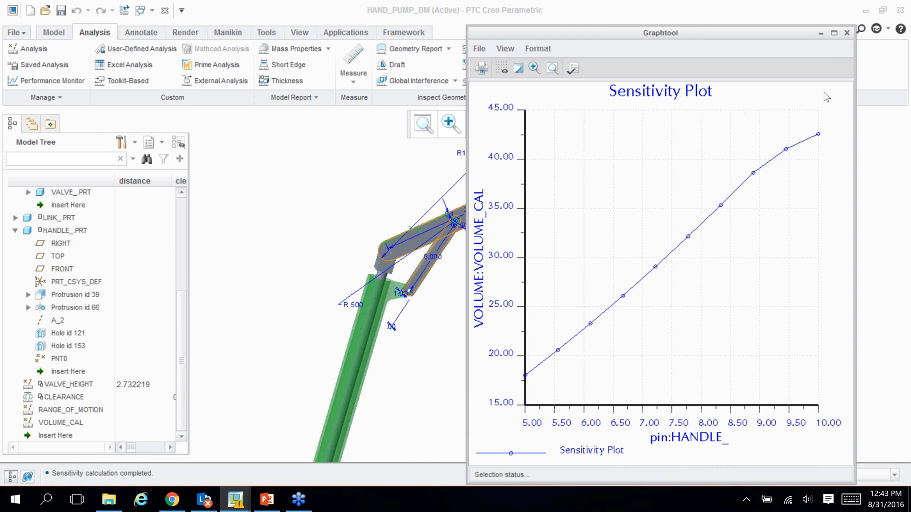
click(846, 33)
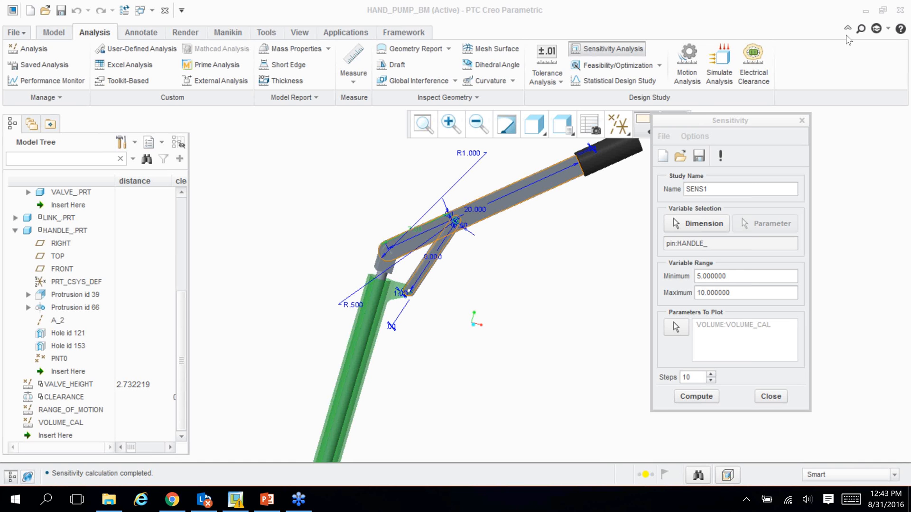
click(770, 396)
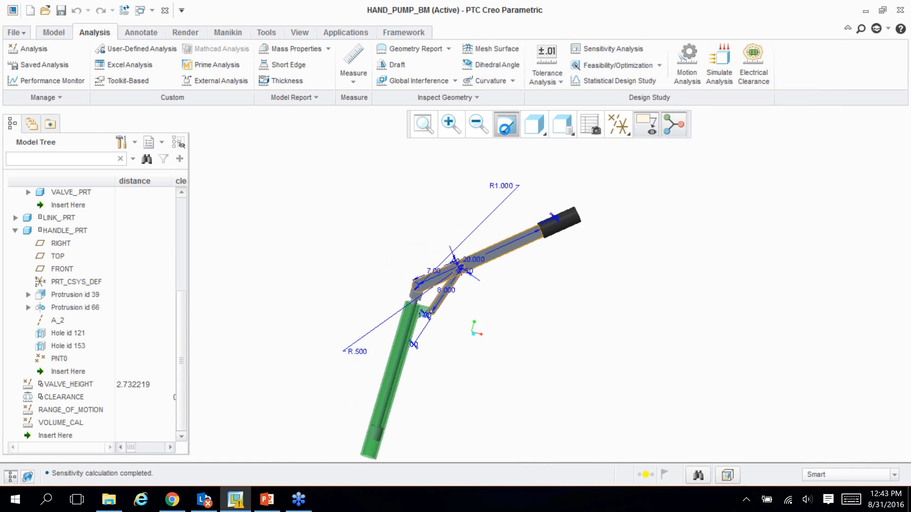
Start an optimization study and set its goal to maximize VOLUME:VOLUME_CAL
mouse_move(475, 268)
middle_down()
mouse_move(362, 258)
mouse_move(362, 270)
mouse_move(500, 225)
middle_up()
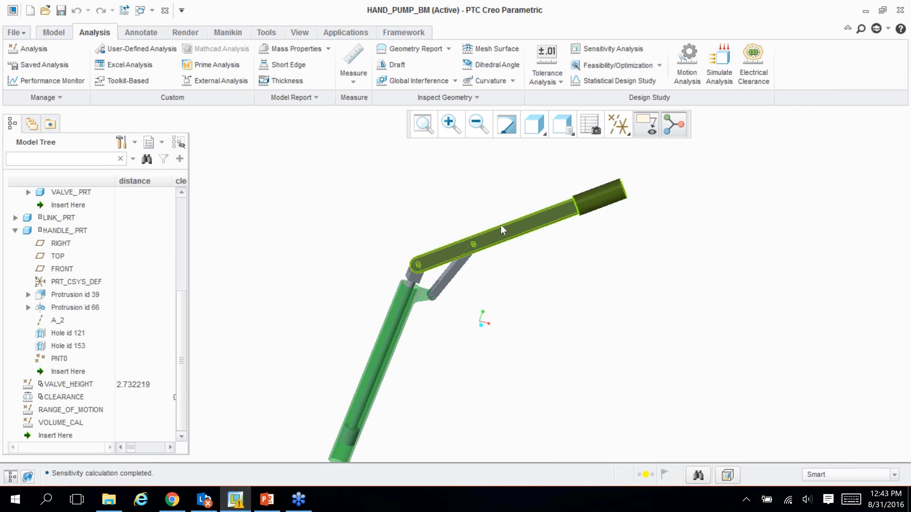
click(613, 66)
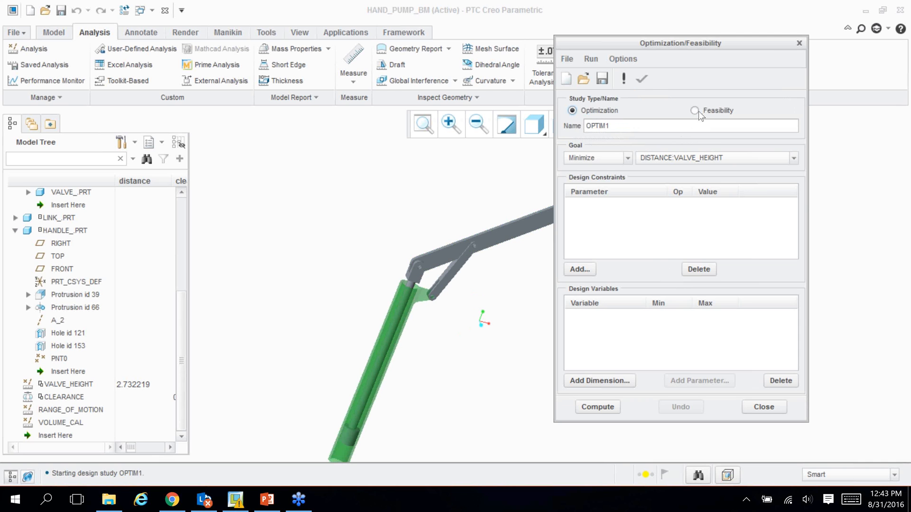
click(628, 159)
click(621, 180)
click(720, 162)
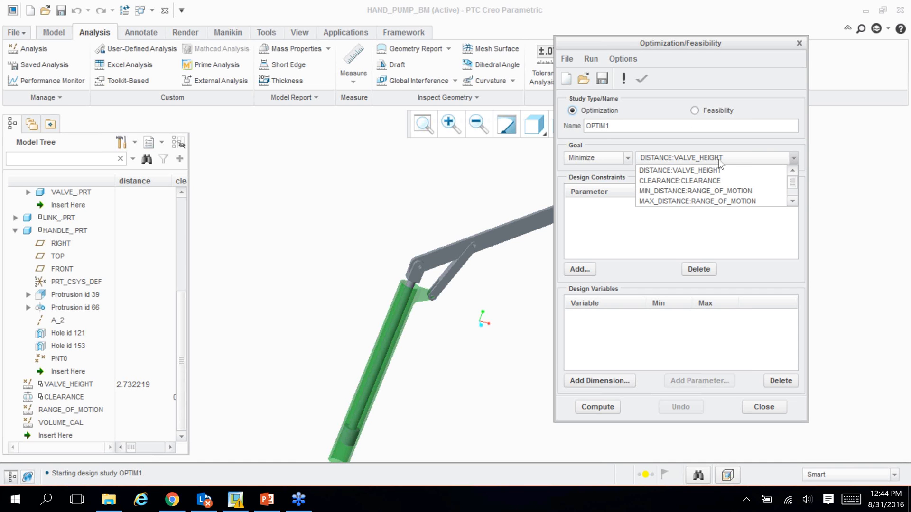
click(792, 201)
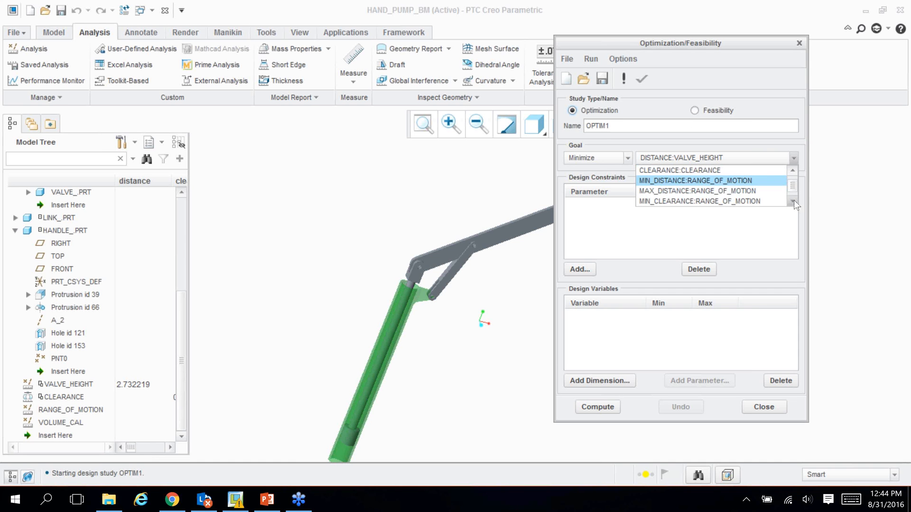
click(792, 201)
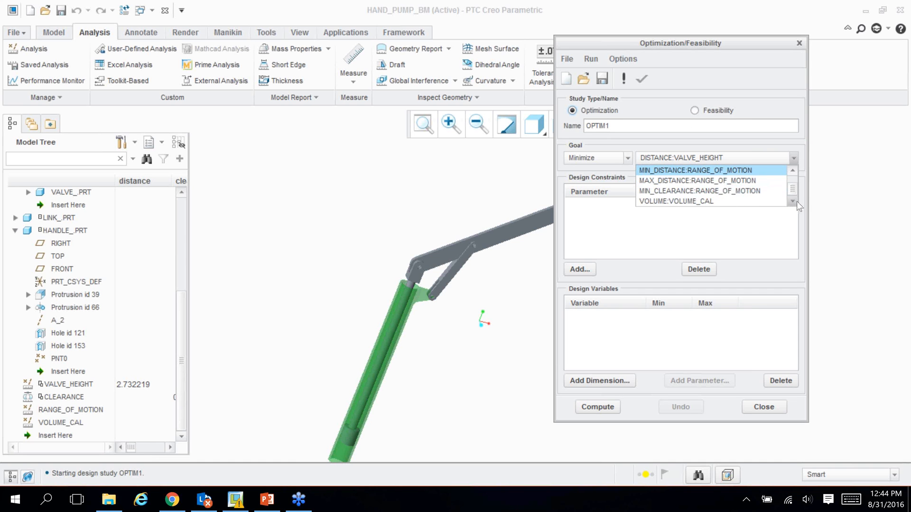
click(731, 201)
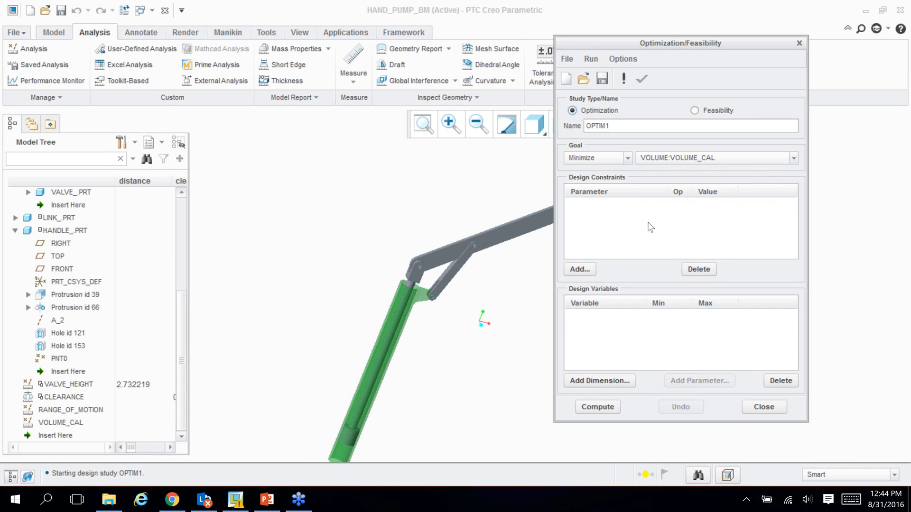
click(627, 157)
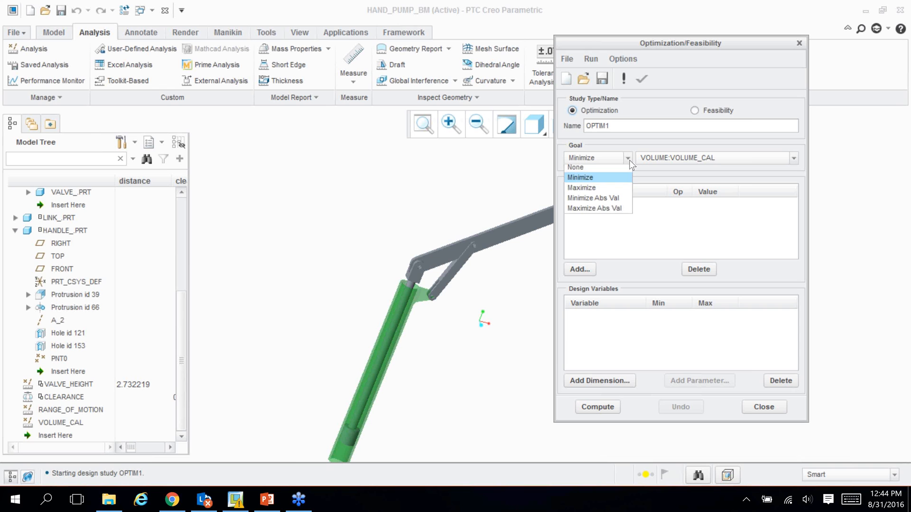
click(621, 191)
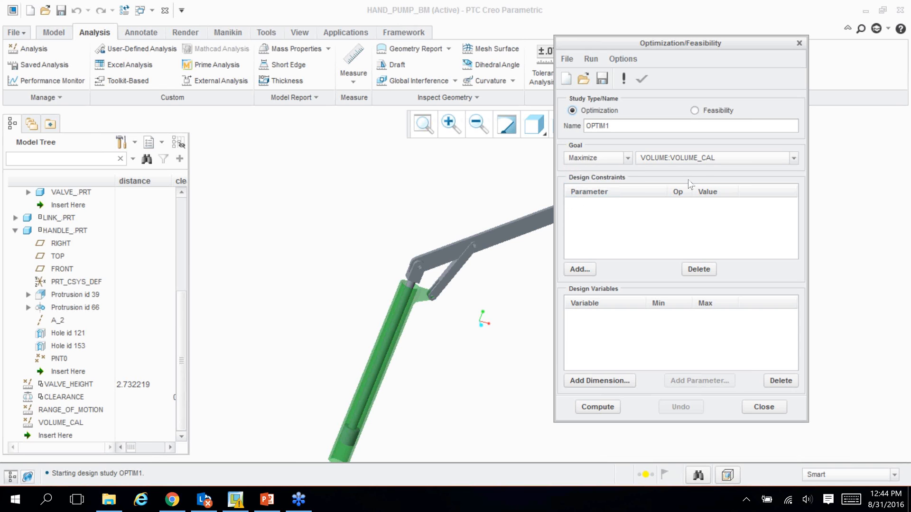
Start adding a design constraint to the optimization study, and check the clearance requirement on the hand pump slide in PowerPoint
click(579, 269)
click(262, 503)
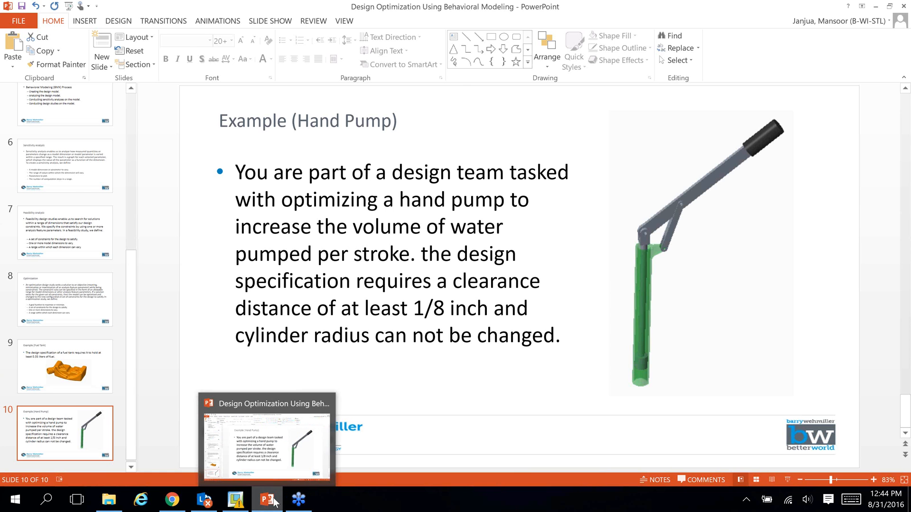
click(237, 508)
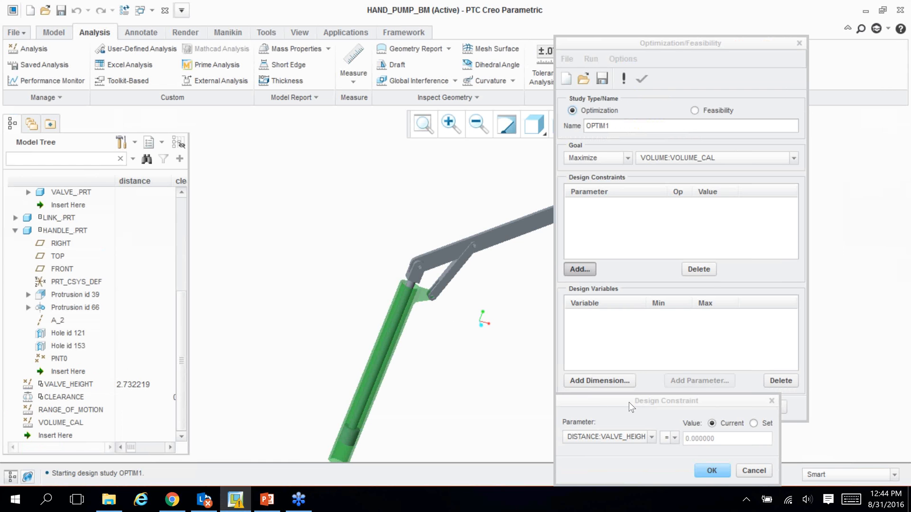
drag(547, 389, 289, 246)
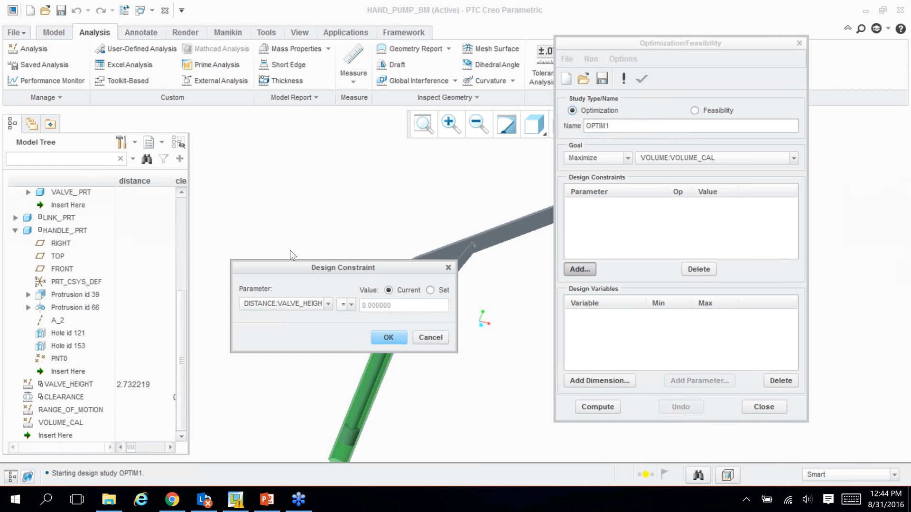
Define a single design constraint requiring CLEARANCE:CLEARANCE to be greater than or equal to a set value of 1/8
click(311, 279)
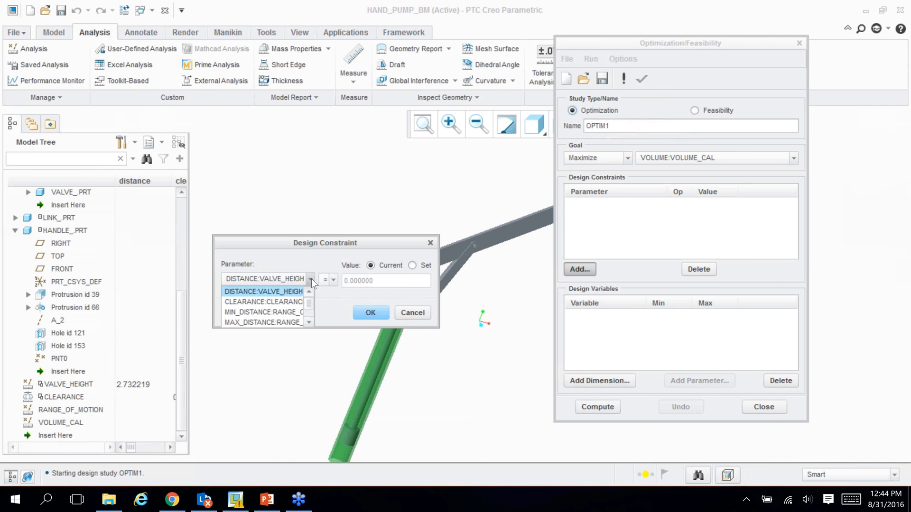
click(285, 302)
click(412, 265)
double_click(397, 281)
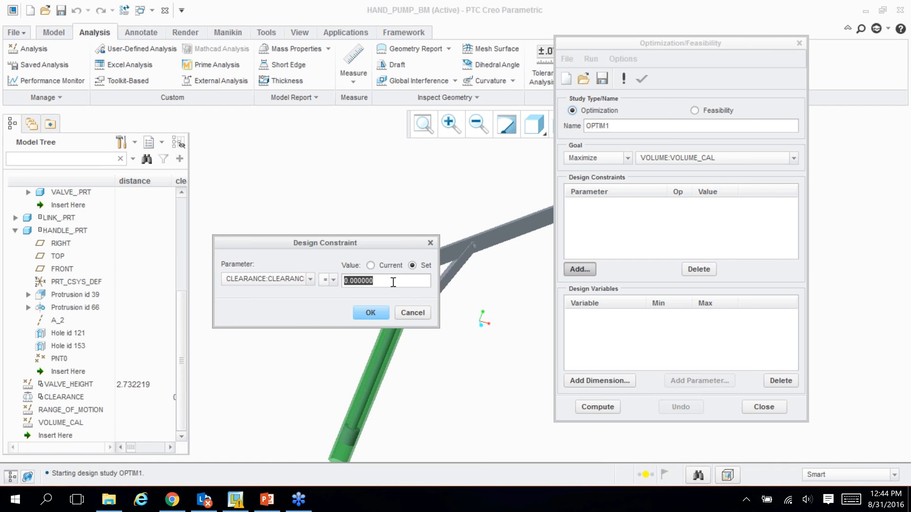
click(334, 280)
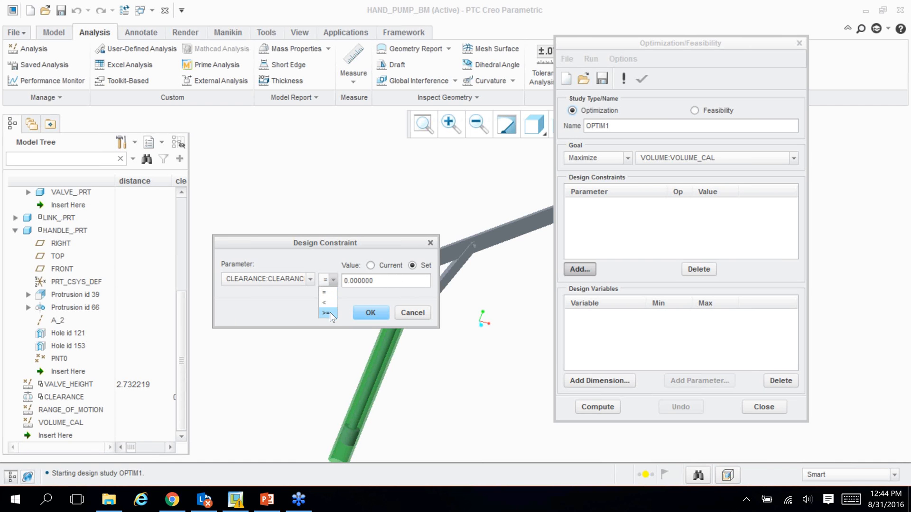
click(331, 304)
click(327, 301)
double_click(384, 280)
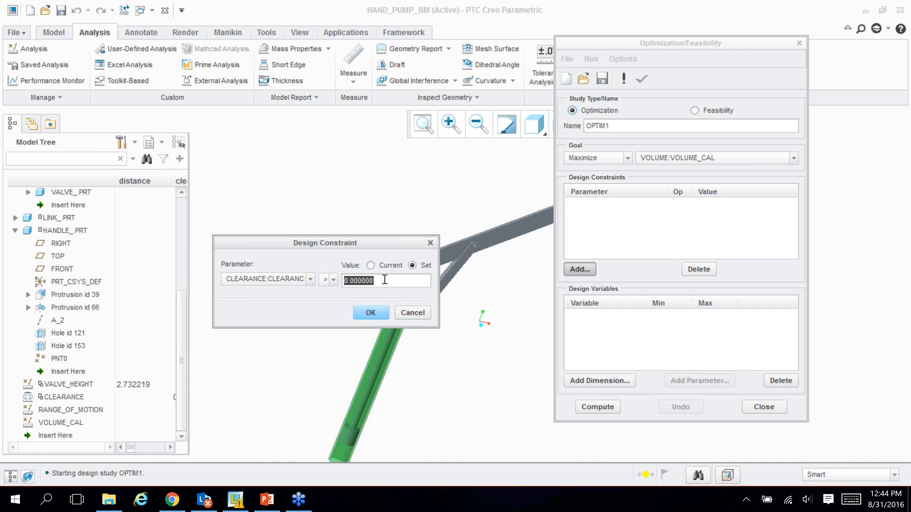
text(1/8)
click(370, 313)
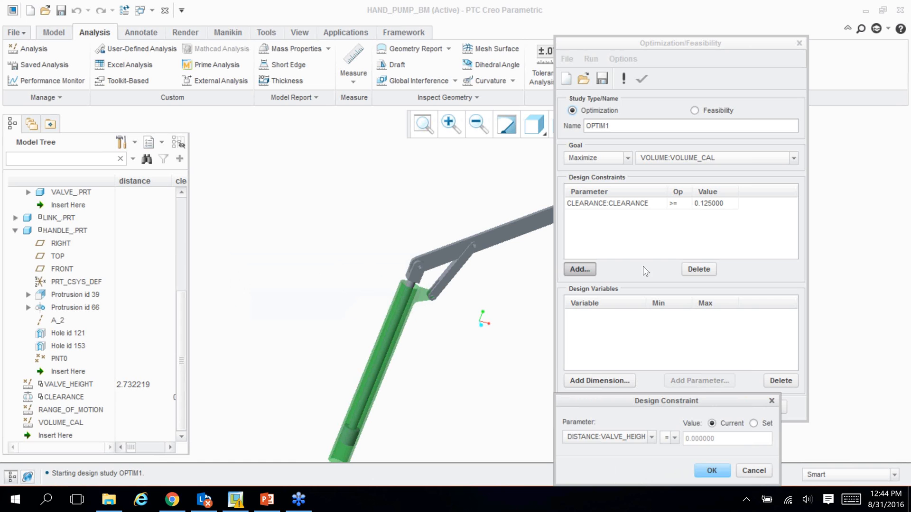
click(759, 470)
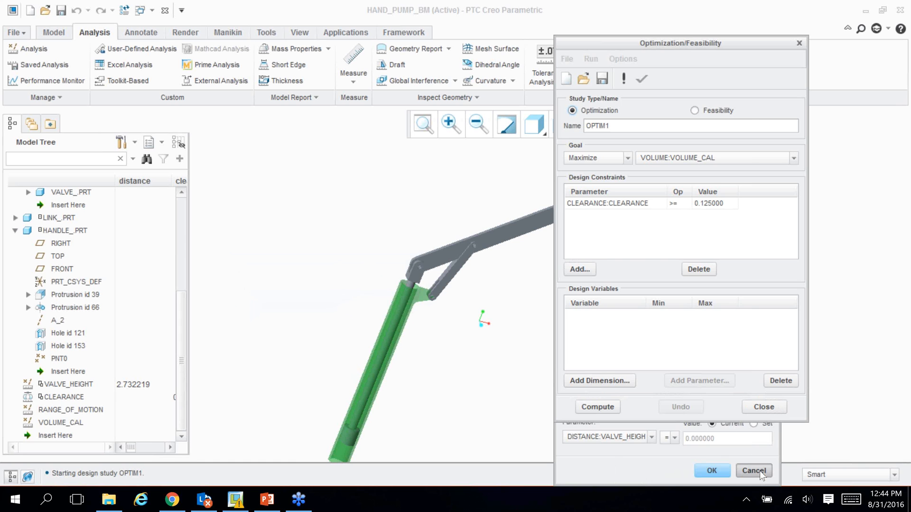
Add the link part's length dimension as a design variable of the optimization study
click(596, 380)
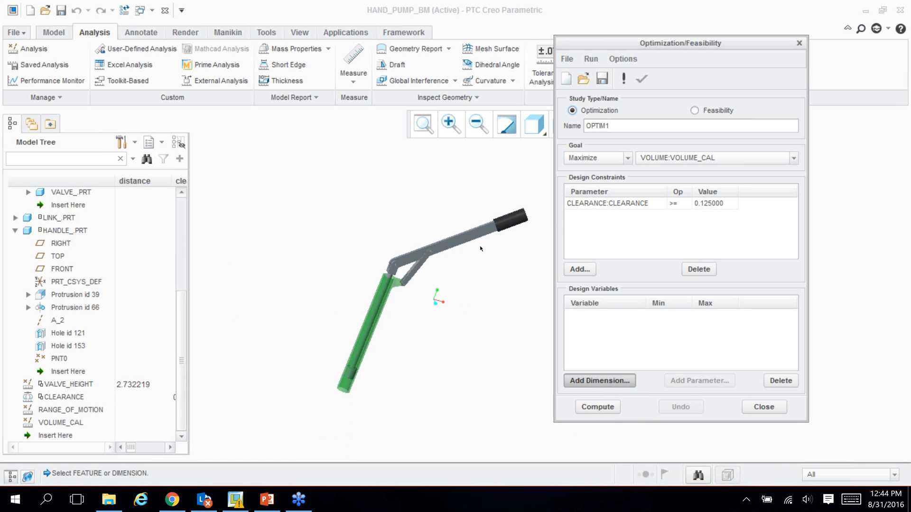
scroll(480, 248, up, 3)
click(396, 283)
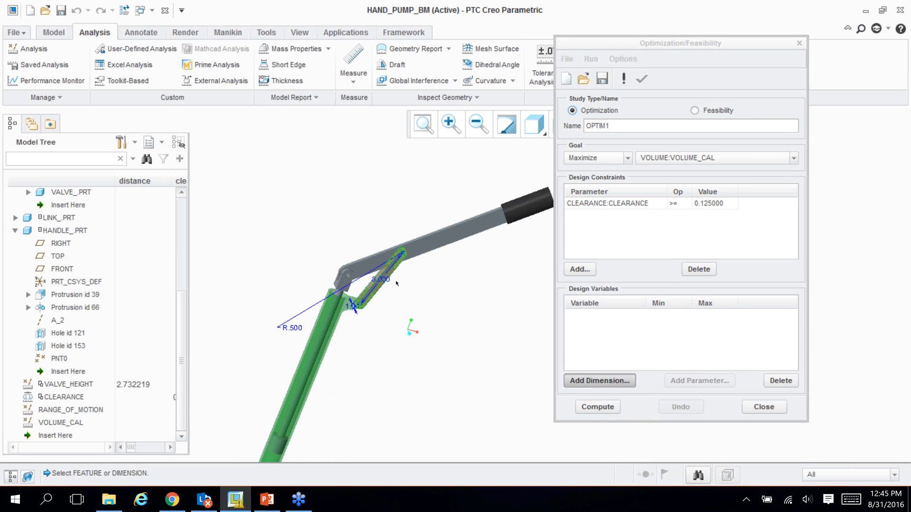
scroll(397, 283, up, 4)
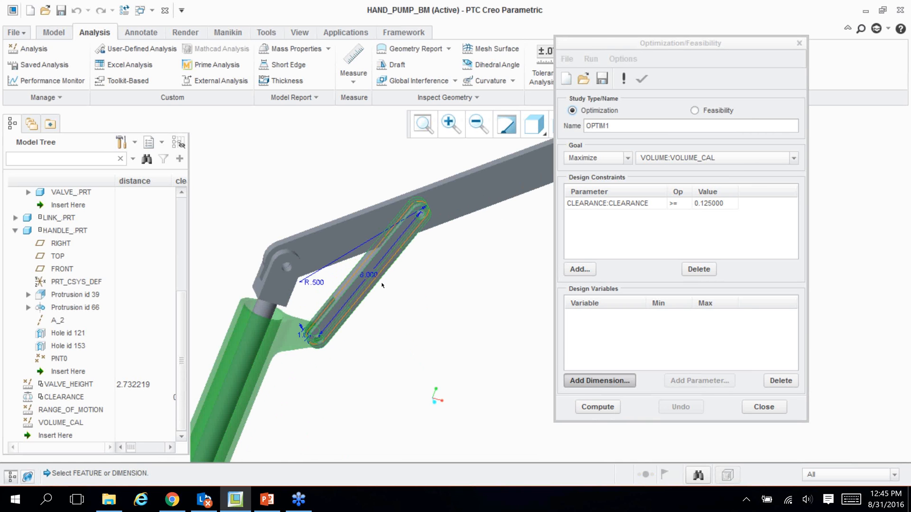
scroll(368, 274, up, 2)
click(368, 274)
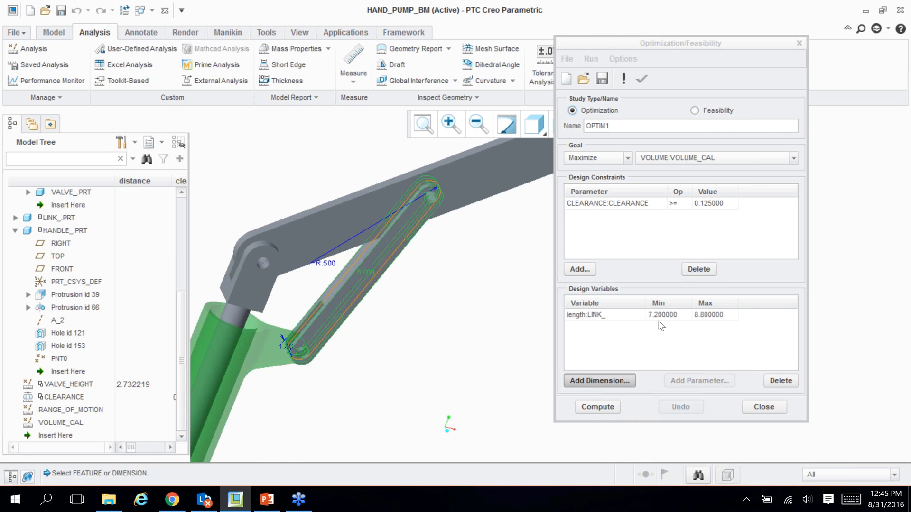
Set the link length variable's range to 6 minimum and 10 maximum
double_click(670, 315)
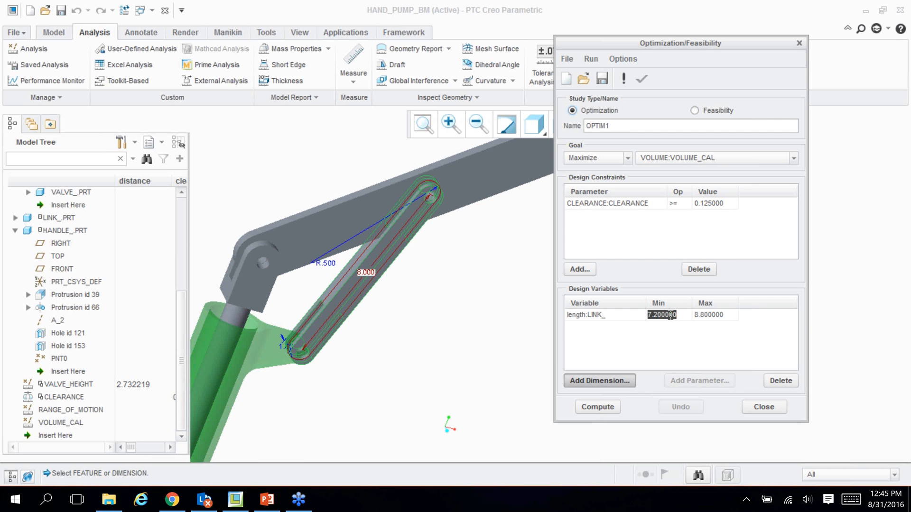
text(6)
double_click(710, 315)
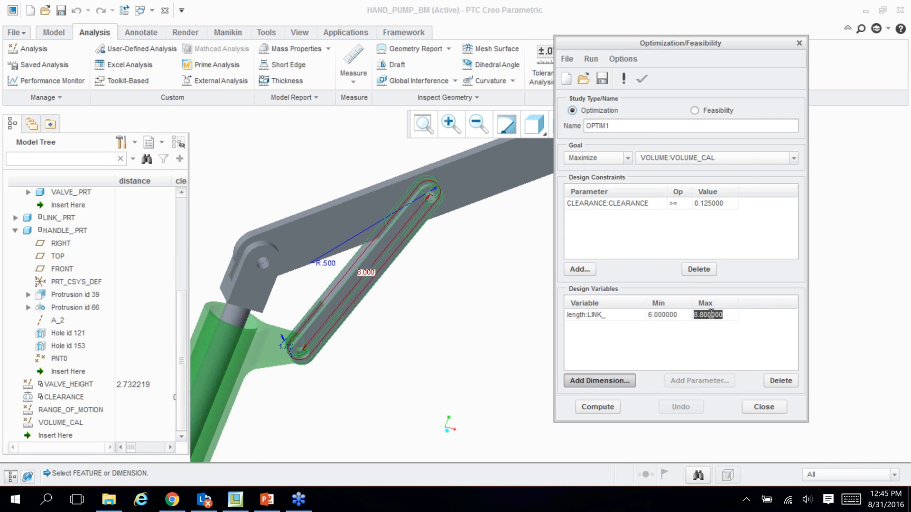
text(10)
Add the handle part's length dimension as a second design variable, keeping its default range
scroll(482, 303, down, 3)
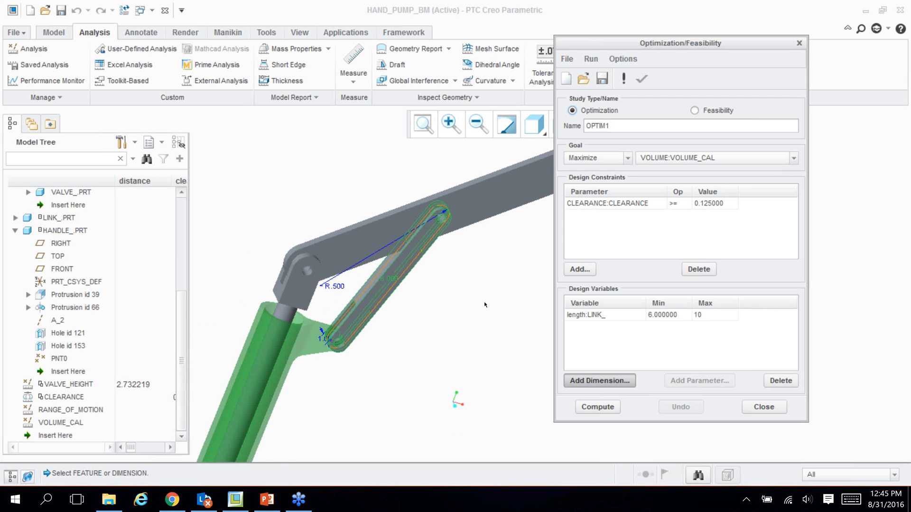
click(487, 218)
scroll(366, 214, up, 2)
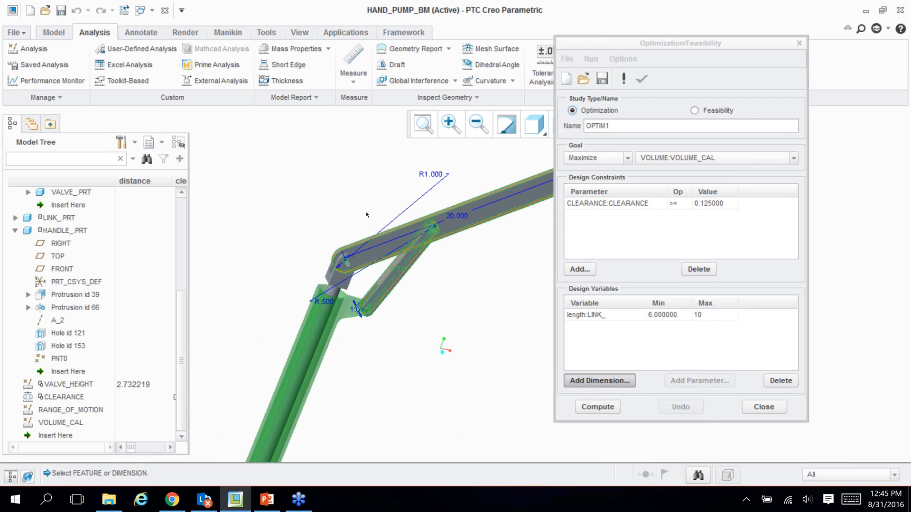
click(443, 216)
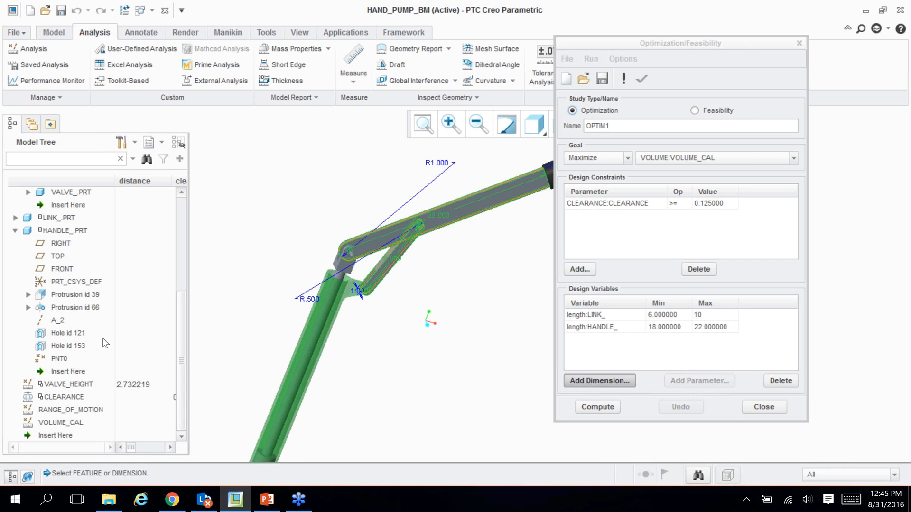
Add the pin dimension of the handle's Hole id 153 as a design variable with a range of 5 to 10
click(66, 346)
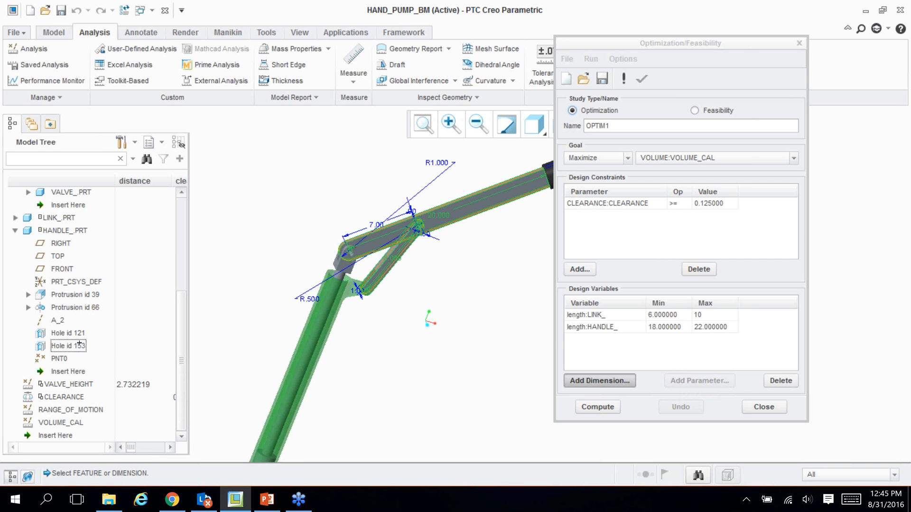
click(375, 225)
click(680, 340)
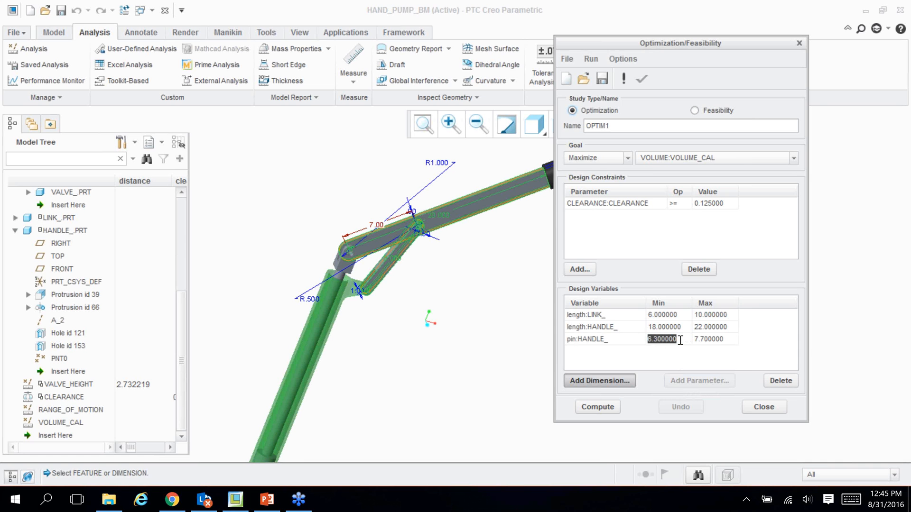
text(5)
click(721, 340)
text(10)
click(692, 368)
click(546, 399)
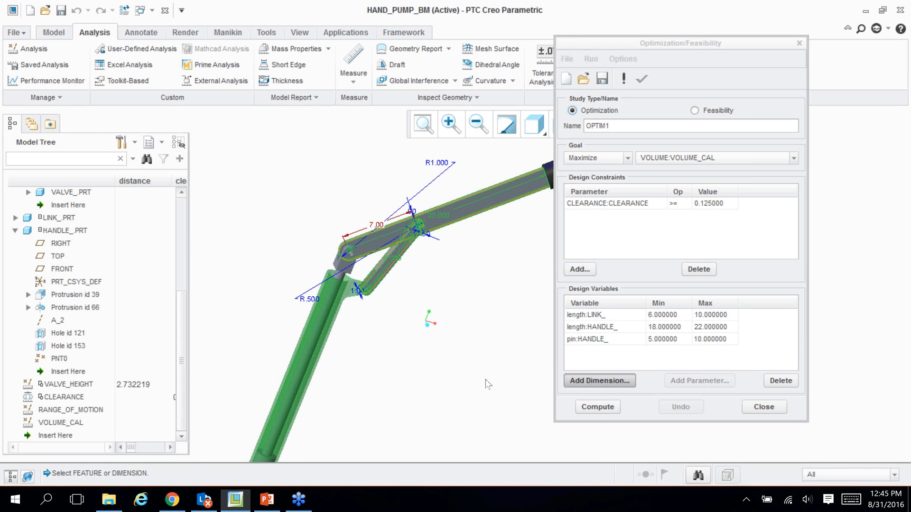
Enable graphs for the constraints and variables in the optimization study's preferences
click(633, 57)
click(615, 77)
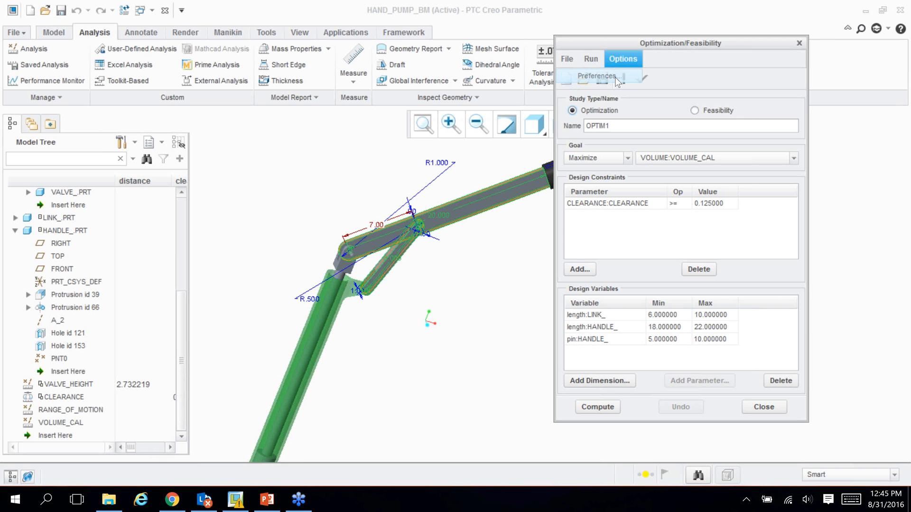
click(406, 209)
click(406, 224)
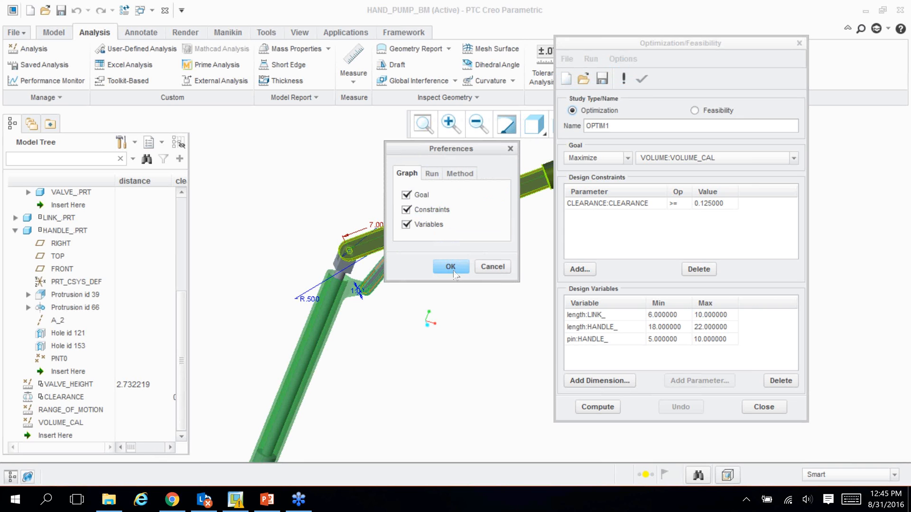
click(450, 267)
Review the study's run settings and optimization method preferences without changing them
click(623, 59)
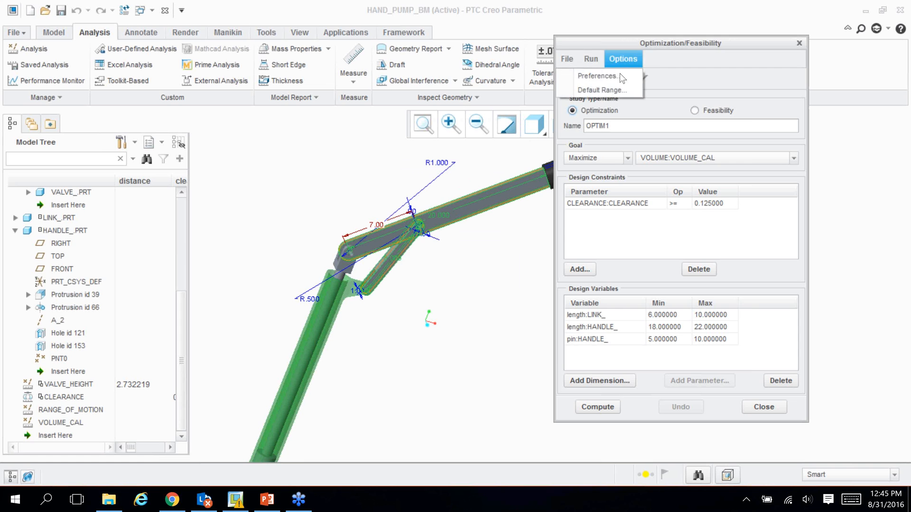
click(613, 77)
click(441, 179)
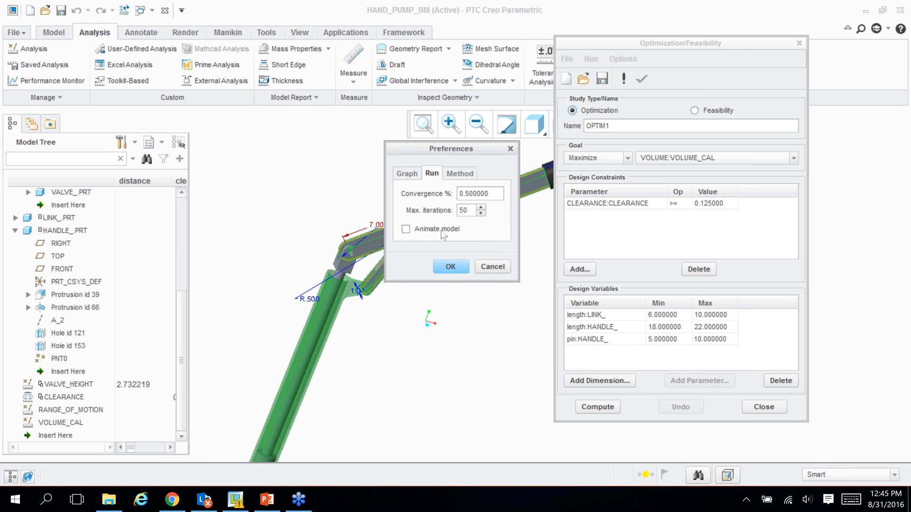
click(459, 174)
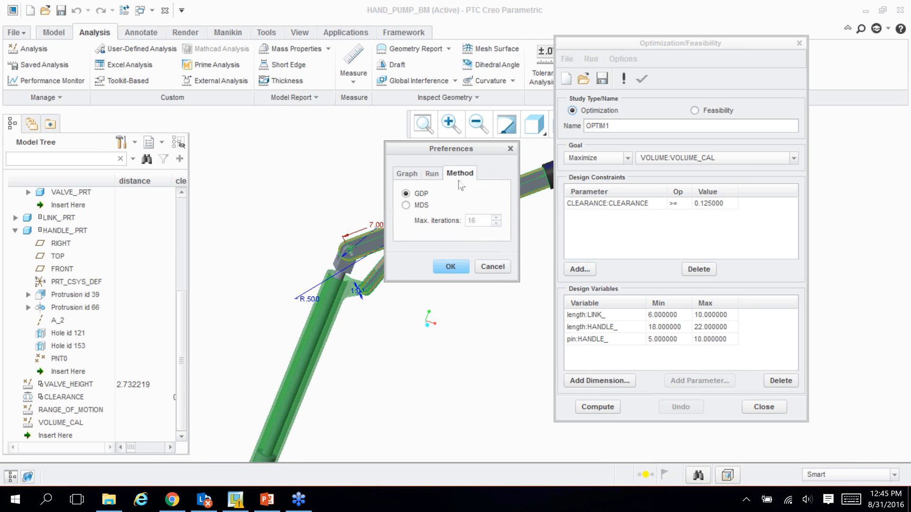
click(496, 266)
Compute the optimization study OPTIM1
click(591, 58)
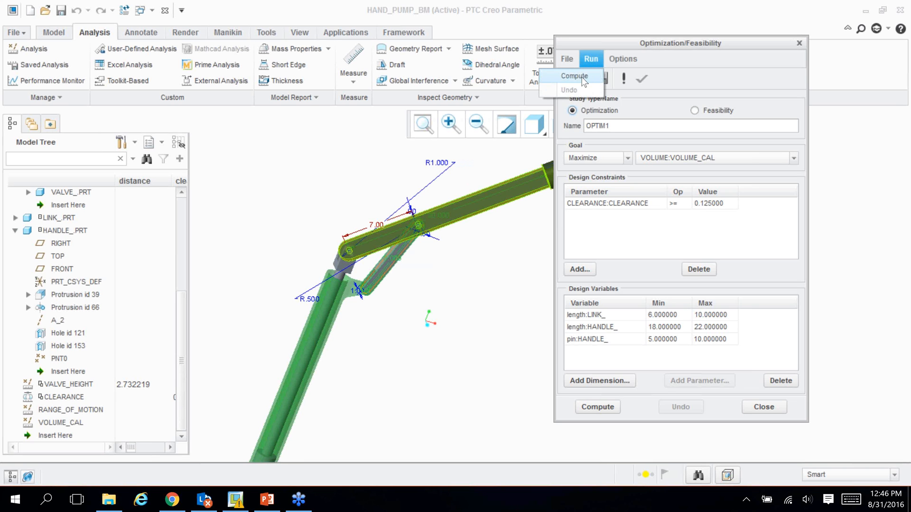
click(587, 77)
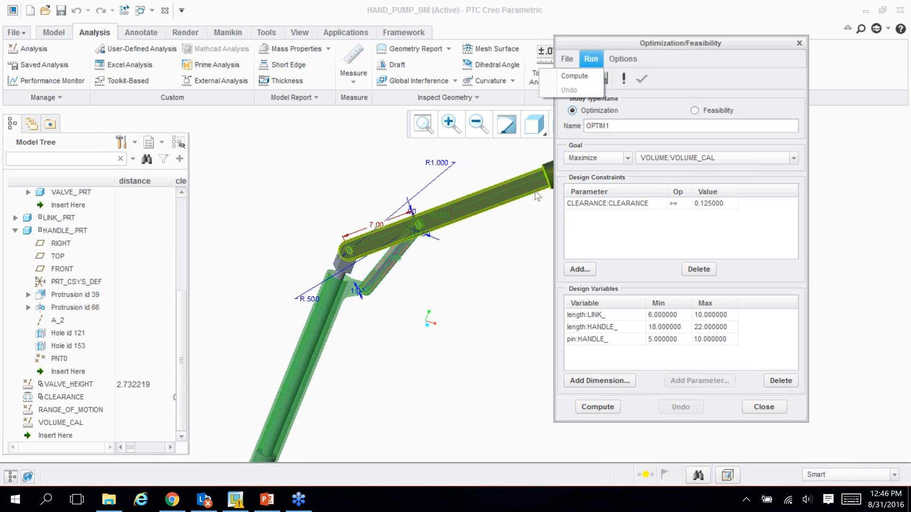
click(596, 407)
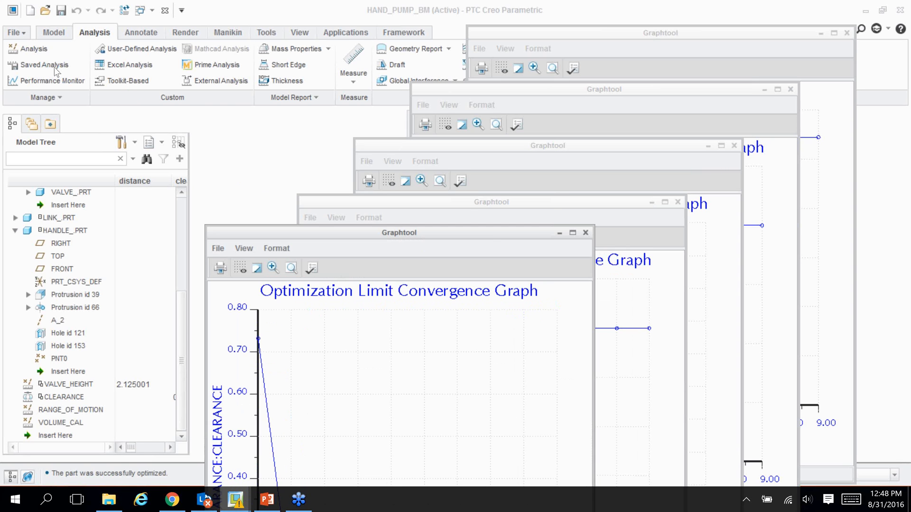
Examine the convergence graphs for clearance, handle pin, handle length and link length, closing each of the first three after viewing
drag(392, 232, 284, 35)
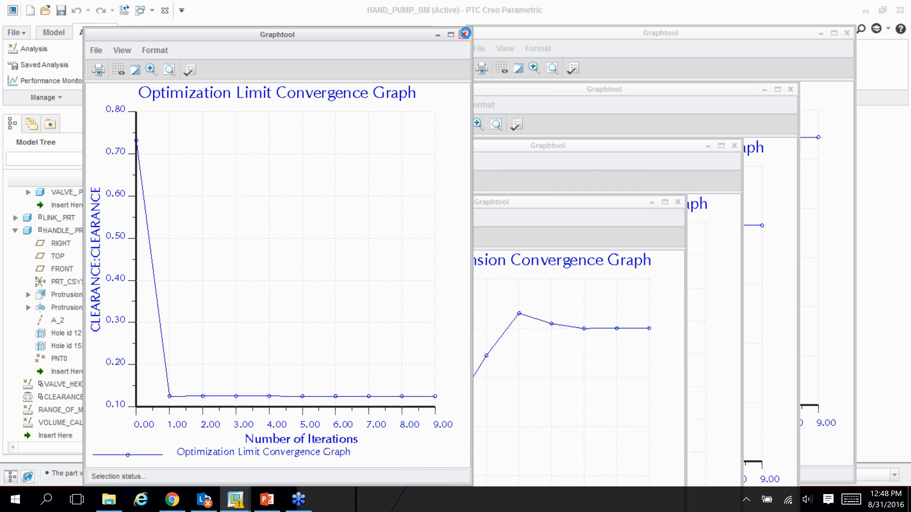
click(465, 32)
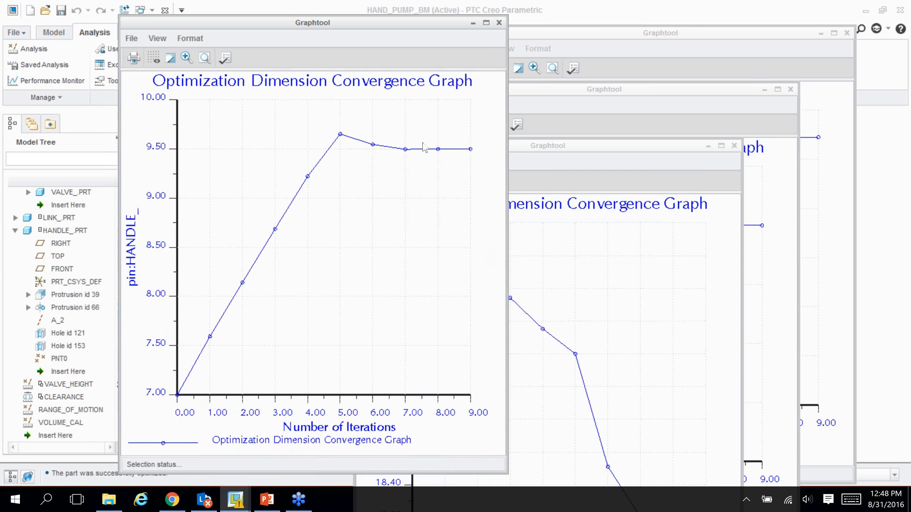
click(498, 24)
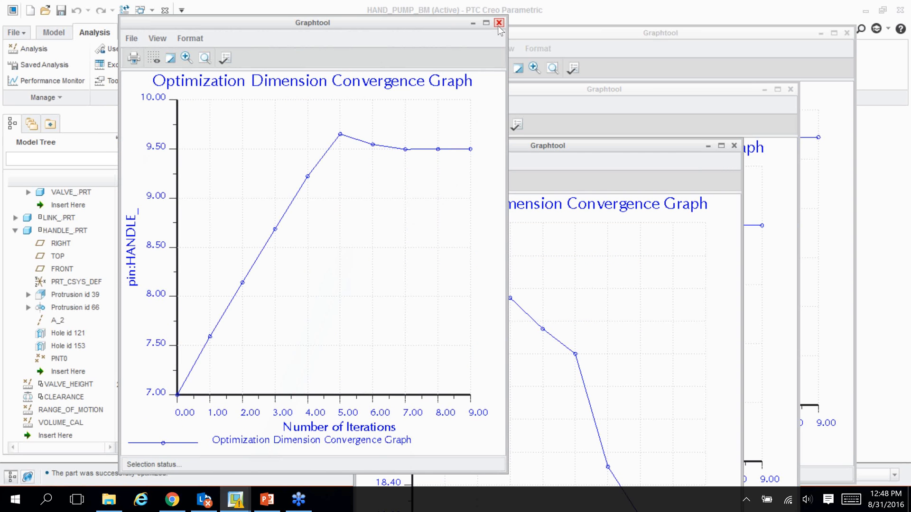
click(499, 22)
drag(538, 145, 234, 35)
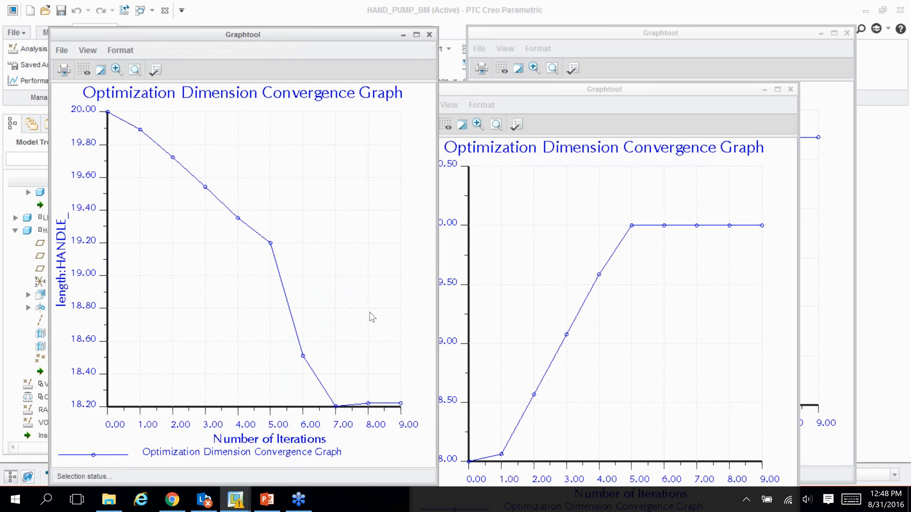
click(429, 34)
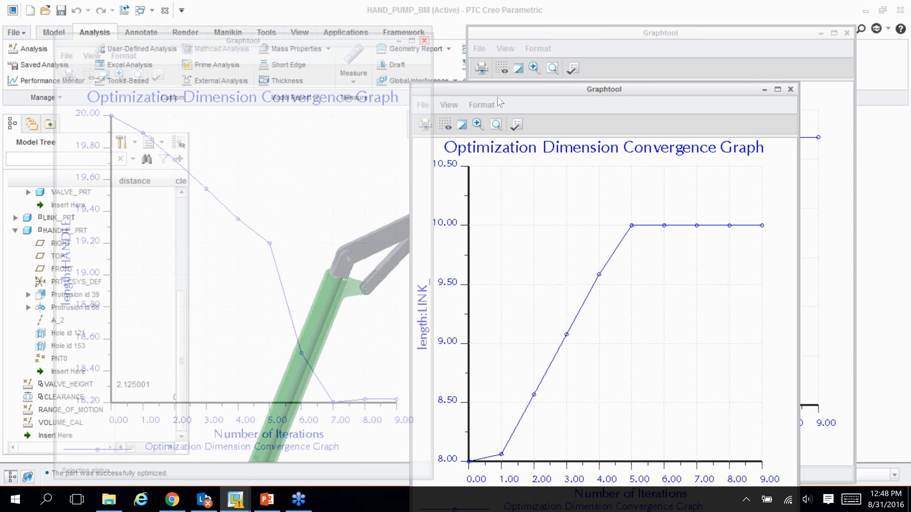
drag(497, 97, 187, 42)
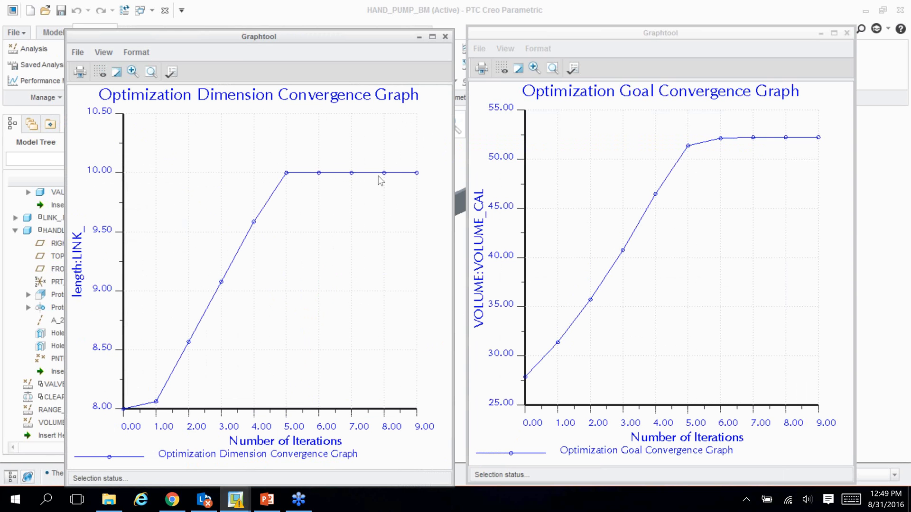
Close the link length graph, examine the volume goal convergence graph, and close it as well
click(445, 37)
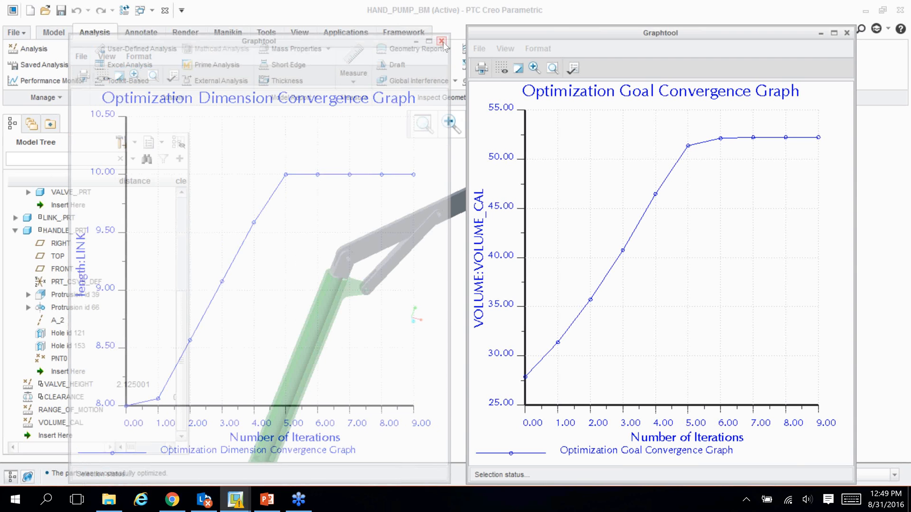
drag(568, 37, 157, 13)
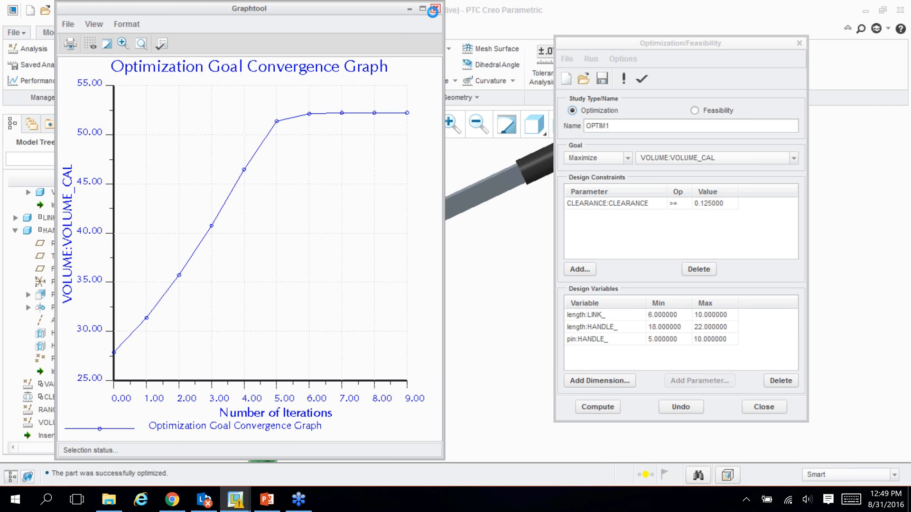
click(433, 9)
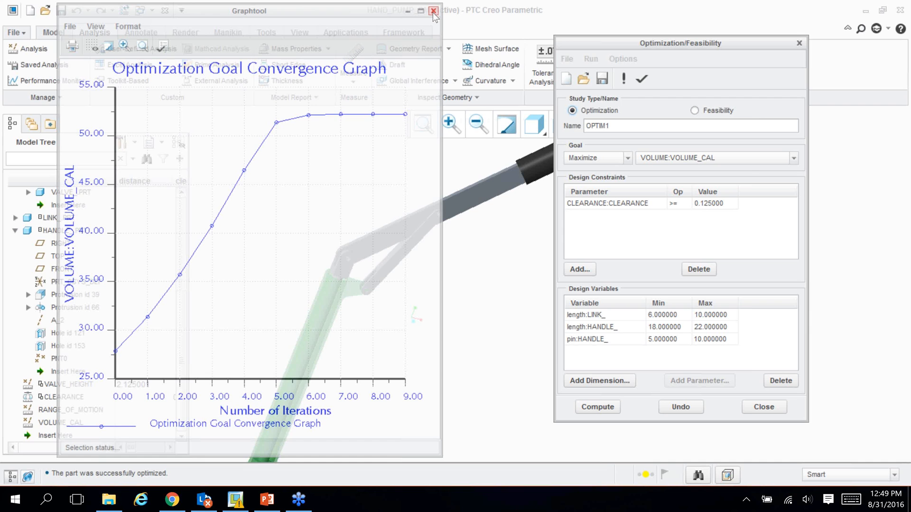
Save the optimization study as a model feature named OPTIM1 and close the study setup
click(642, 79)
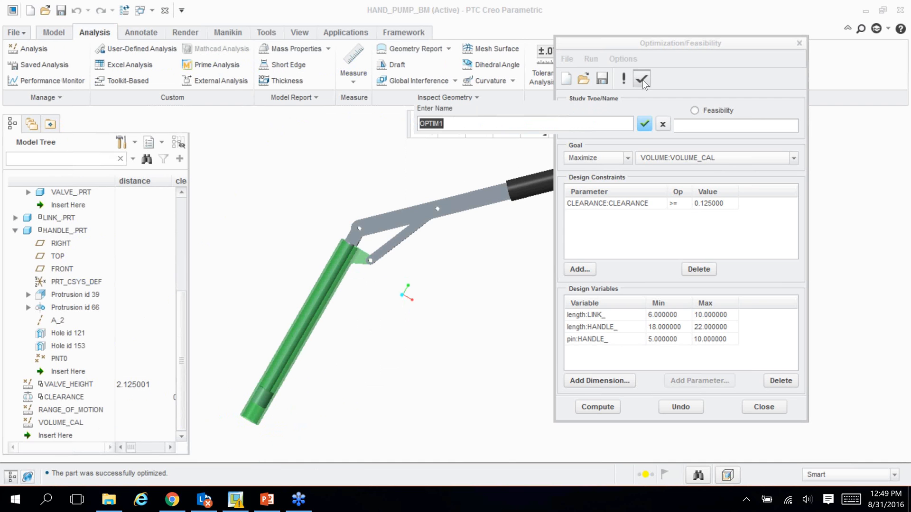
click(644, 124)
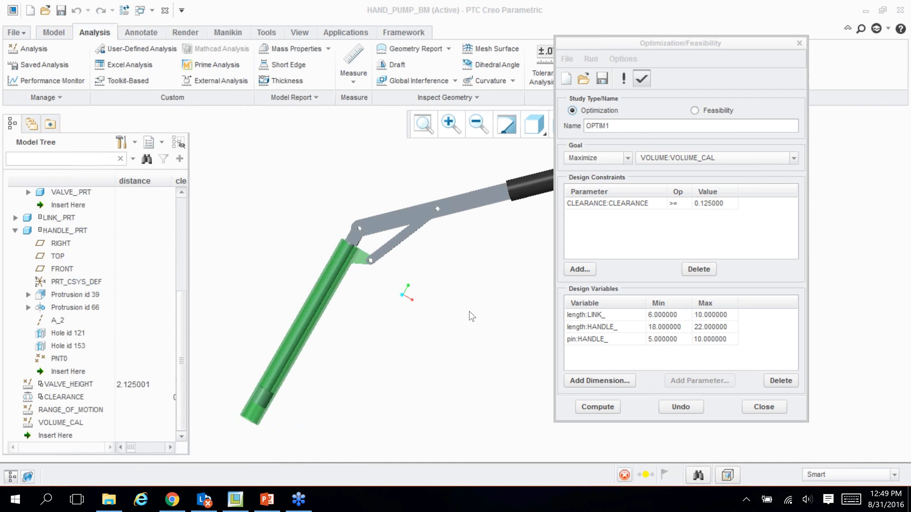
mouse_move(417, 347)
middle_down()
mouse_move(403, 357)
mouse_move(457, 351)
mouse_move(460, 336)
mouse_move(421, 350)
middle_up()
middle_drag(407, 271, 439, 277)
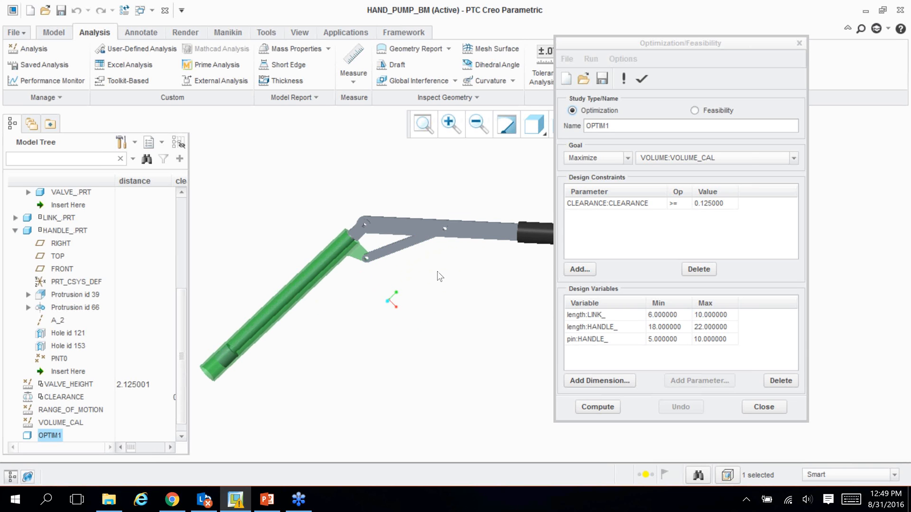
click(768, 406)
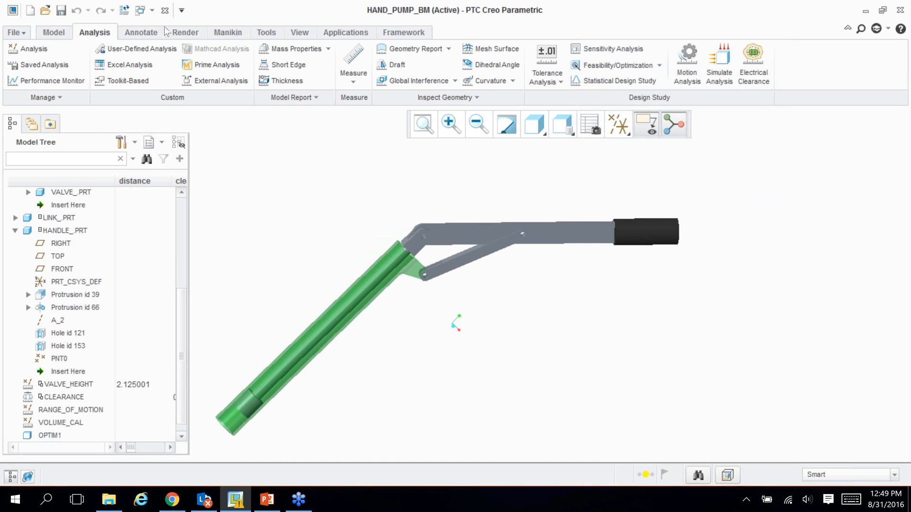
Close the hand pump assembly and erase all objects not displayed from the session
click(163, 13)
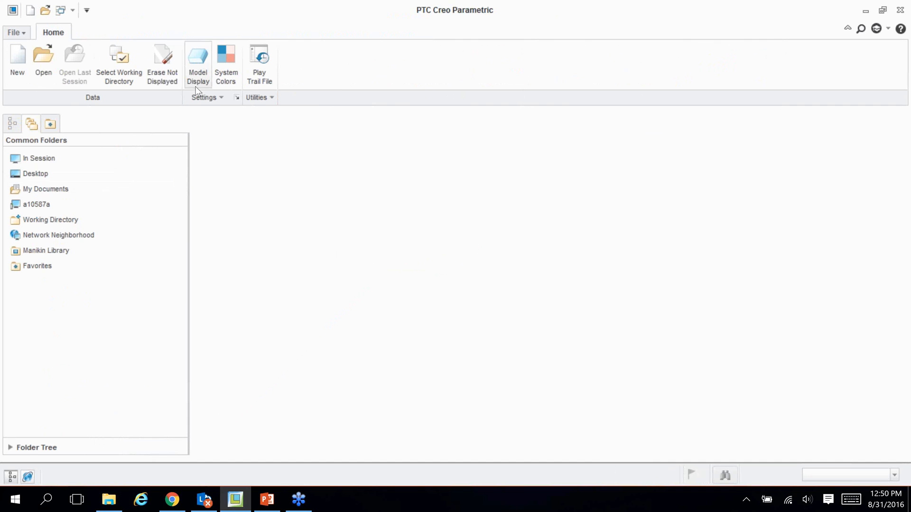
click(162, 62)
click(459, 371)
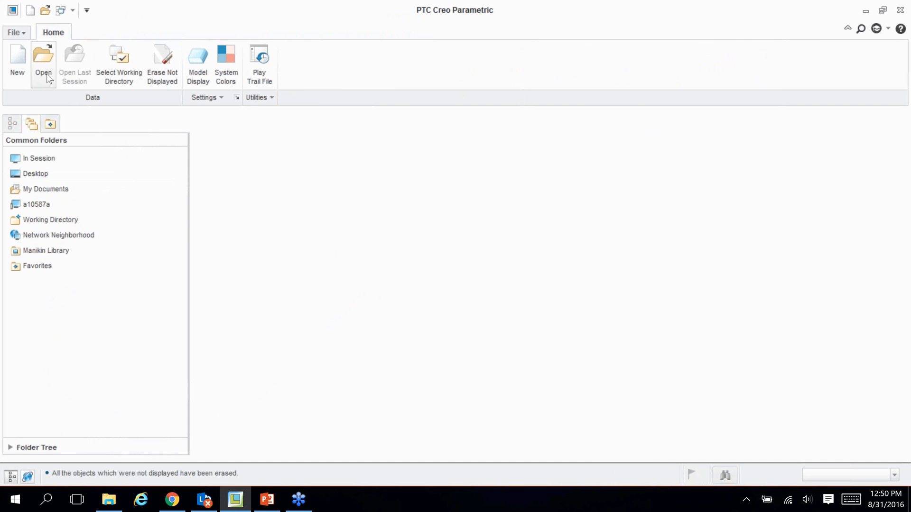
Open pipe_bm.prt and inspect the pipe's shape and its feature list
click(46, 72)
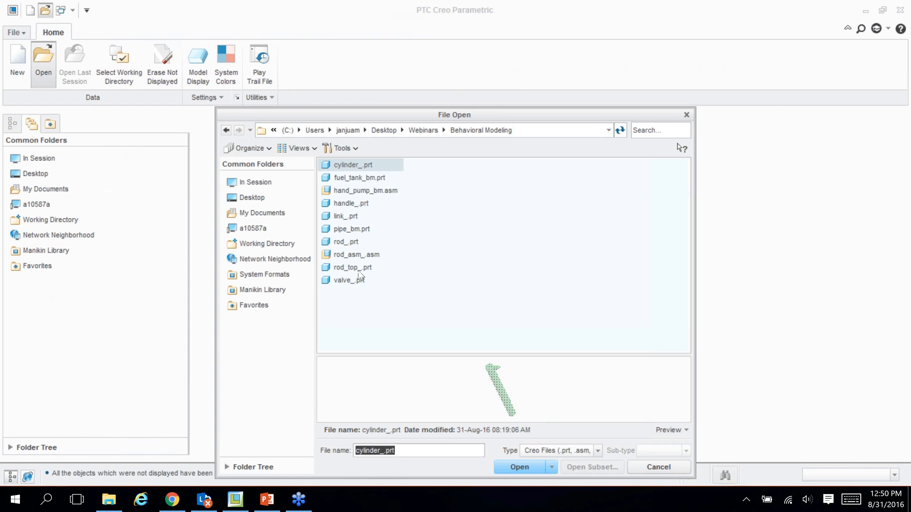
click(351, 229)
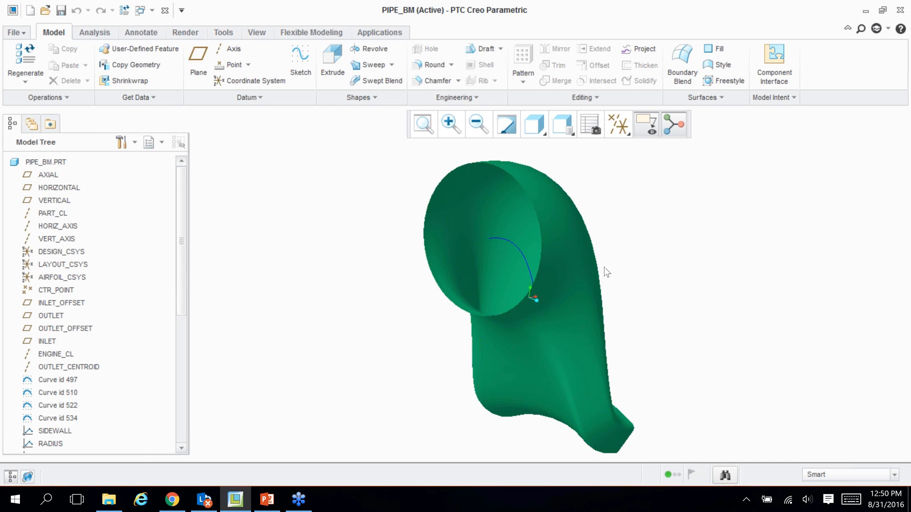
middle_drag(619, 266, 602, 266)
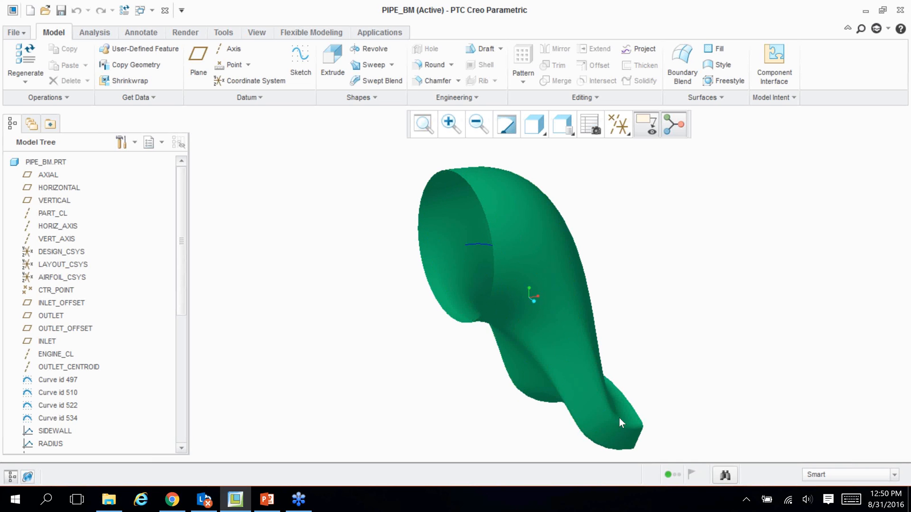
middle_drag(655, 279, 678, 244)
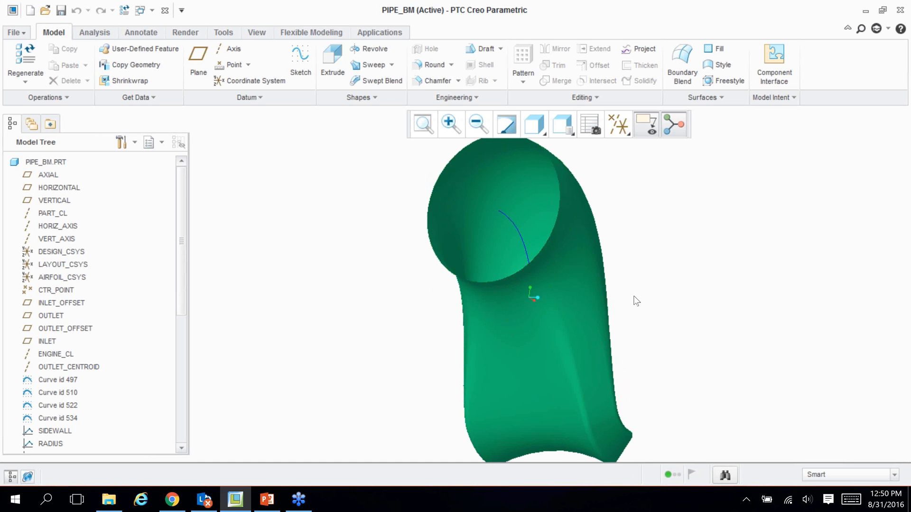
mouse_move(636, 301)
middle_down()
mouse_move(615, 318)
mouse_move(582, 311)
middle_up()
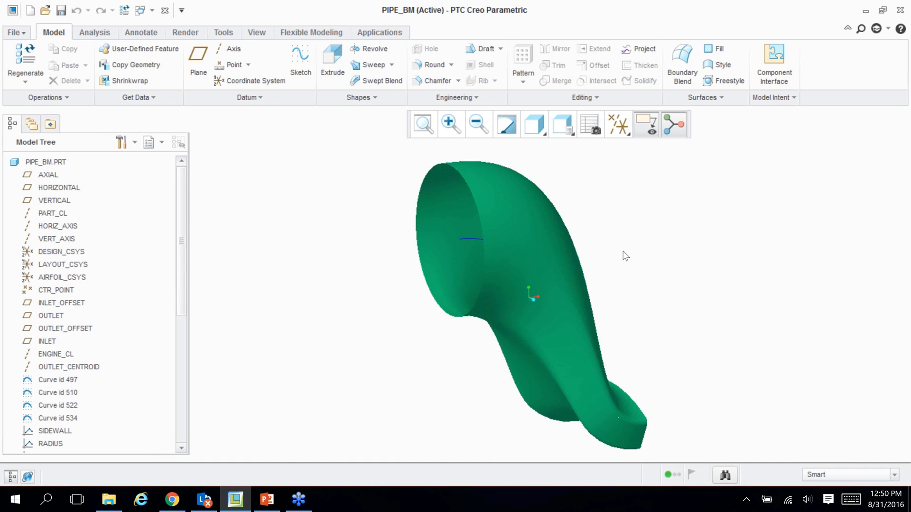
mouse_move(339, 257)
middle_down()
mouse_move(327, 254)
mouse_move(323, 266)
middle_up()
scroll(180, 291, down, 1)
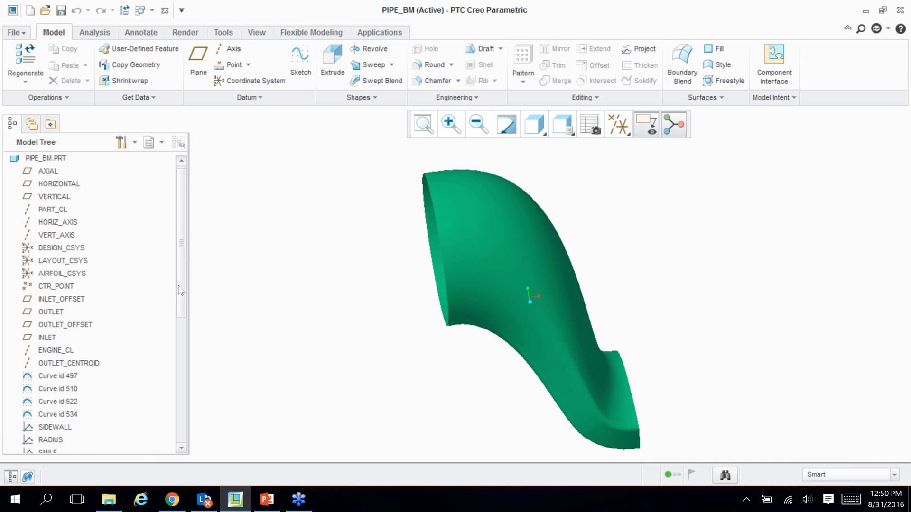
scroll(180, 290, down, 6)
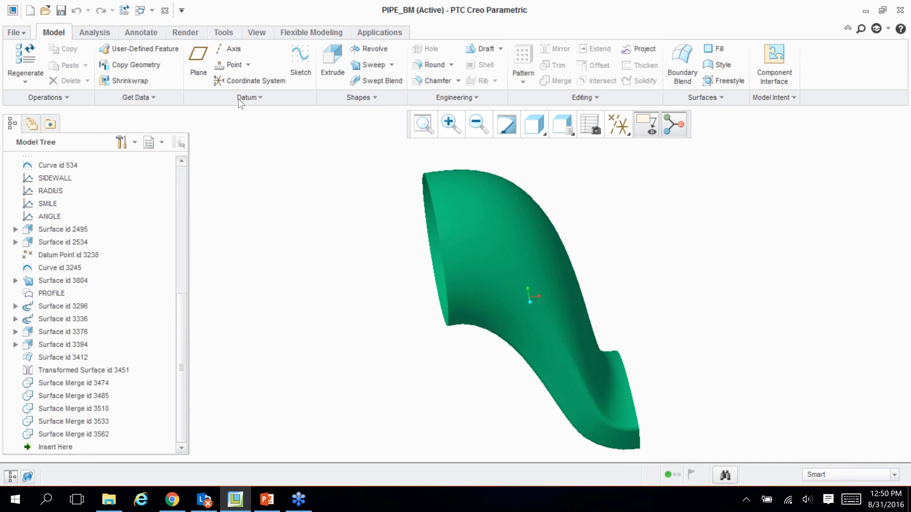
Create a field datum point on the curve running through the middle of the pipe
click(247, 66)
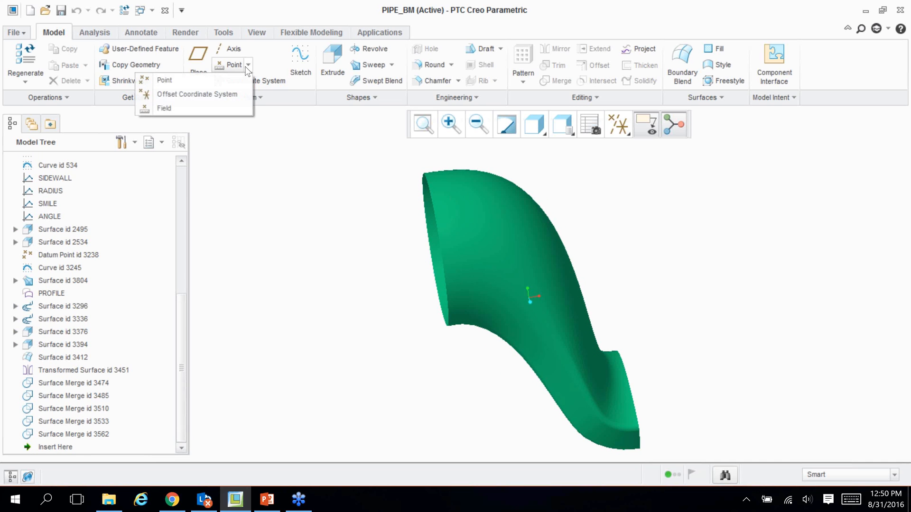
click(169, 110)
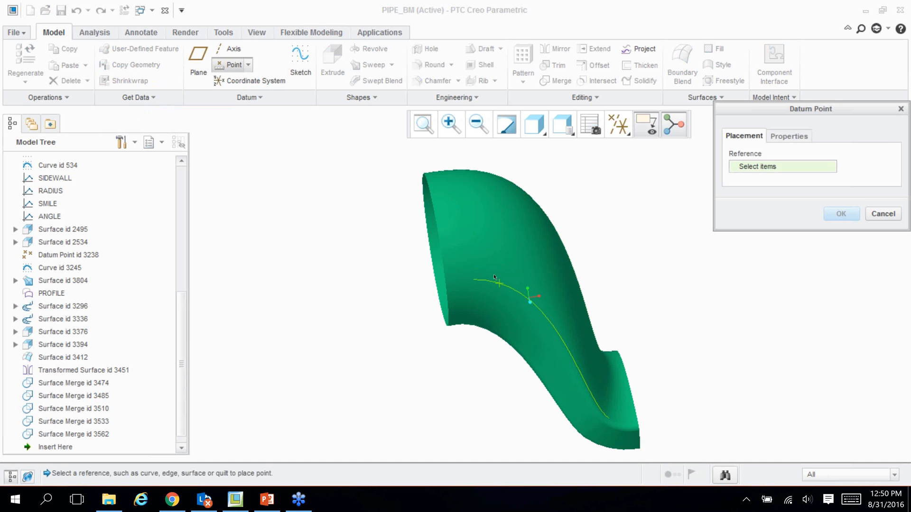
click(373, 259)
mouse_move(373, 258)
middle_down()
mouse_move(331, 238)
mouse_move(348, 252)
middle_up()
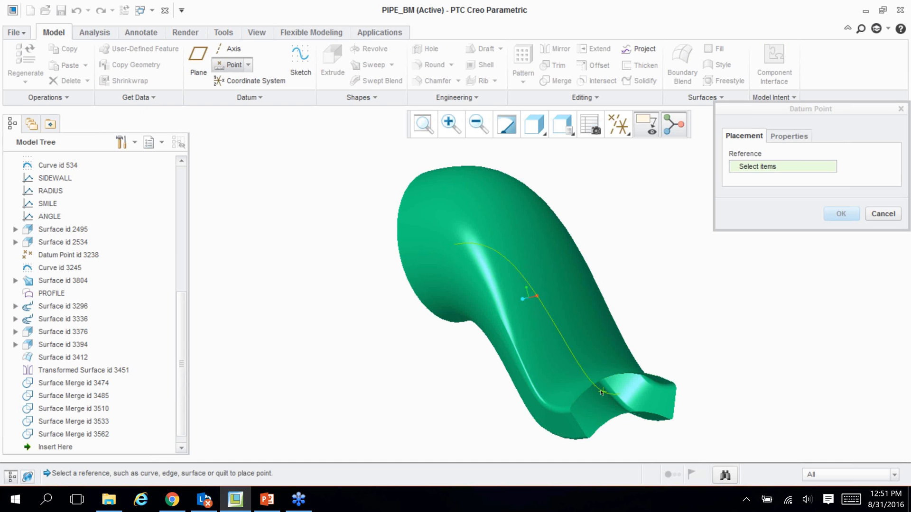
click(490, 251)
middle_drag(319, 251, 391, 258)
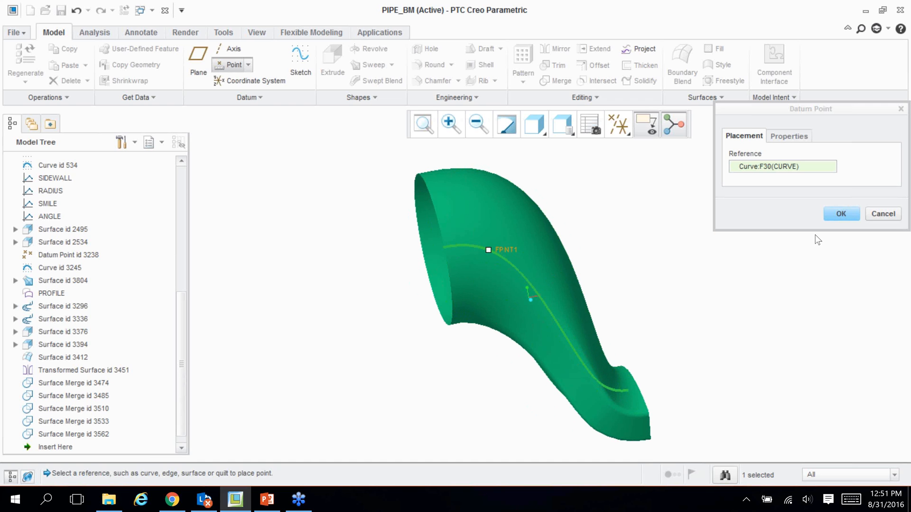
click(837, 213)
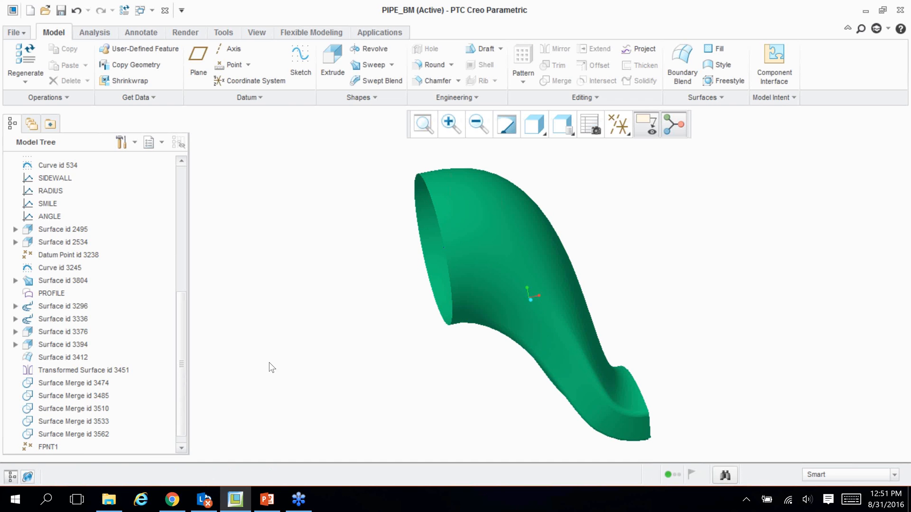
Turn on the display of datum planes and datum points
click(617, 135)
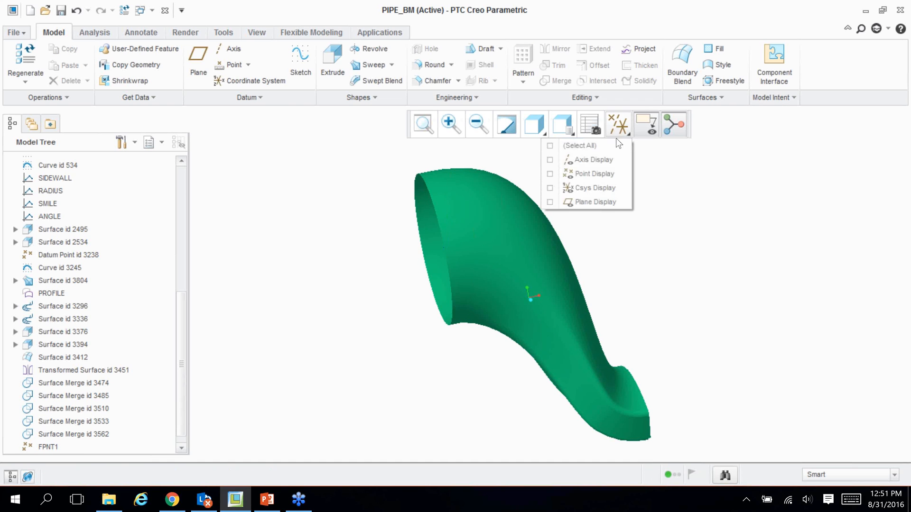
click(613, 202)
click(601, 174)
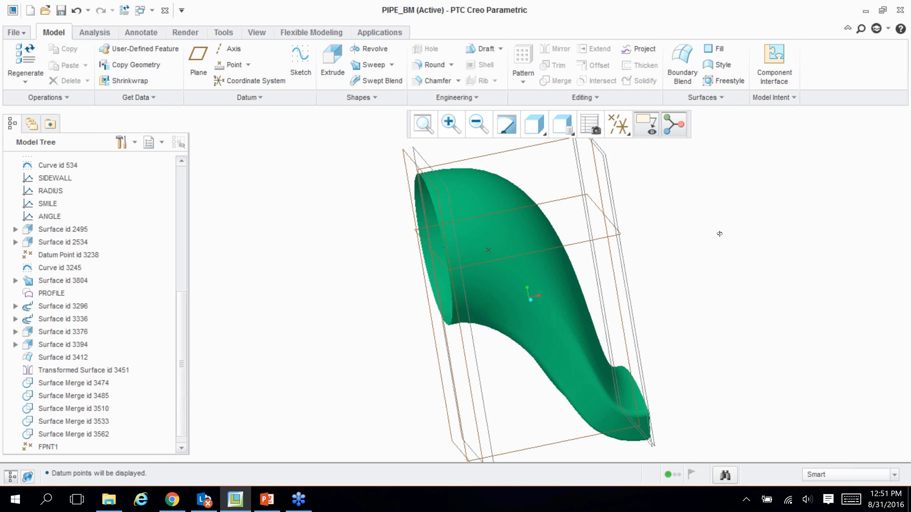
Create a datum plane through the field point FPNT1 and normal to the pipe's center curve
mouse_move(720, 234)
middle_down()
mouse_move(727, 223)
mouse_move(745, 231)
mouse_move(616, 248)
middle_up()
click(198, 62)
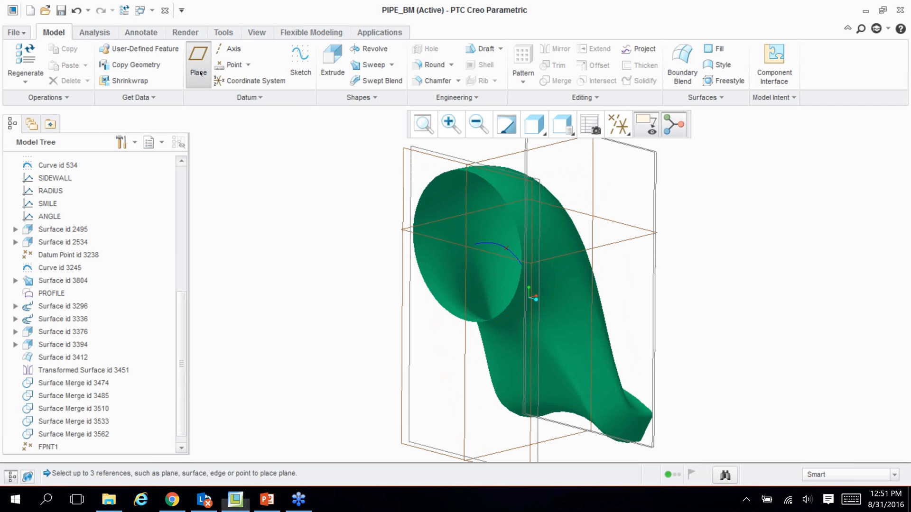
click(497, 244)
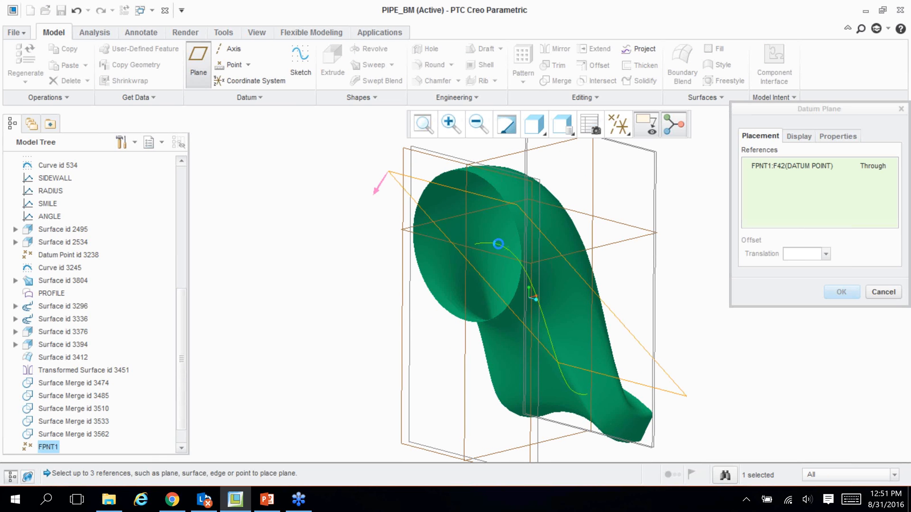
ctrl+click(499, 245)
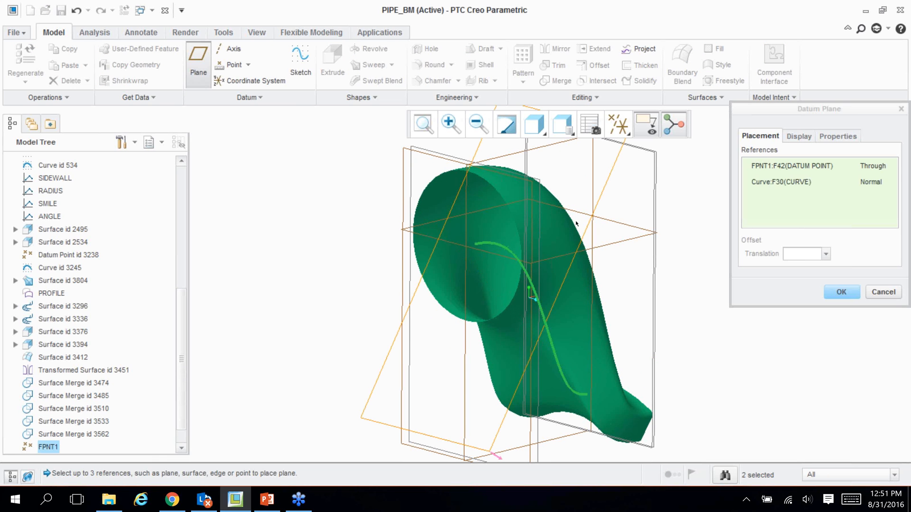
middle_click(852, 322)
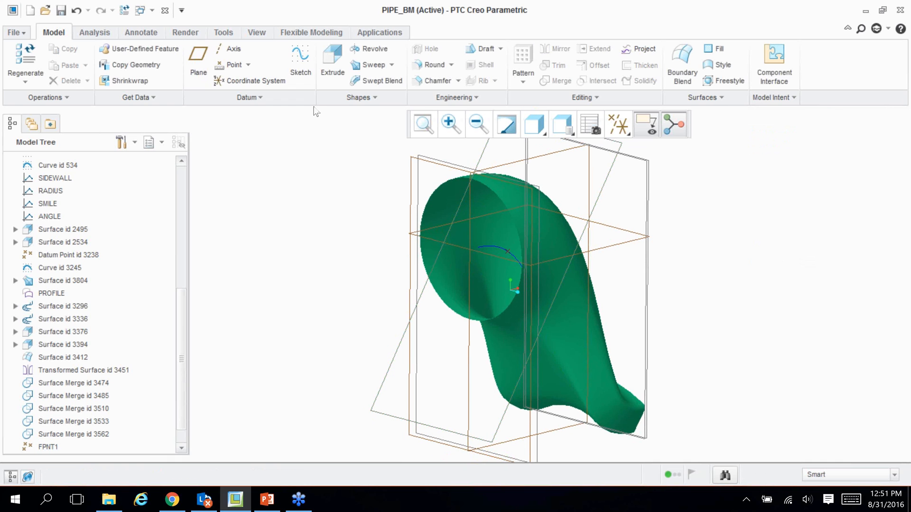
Start a sketch on the new datum plane, with the VERTICAL plane as the Top orientation reference
click(298, 75)
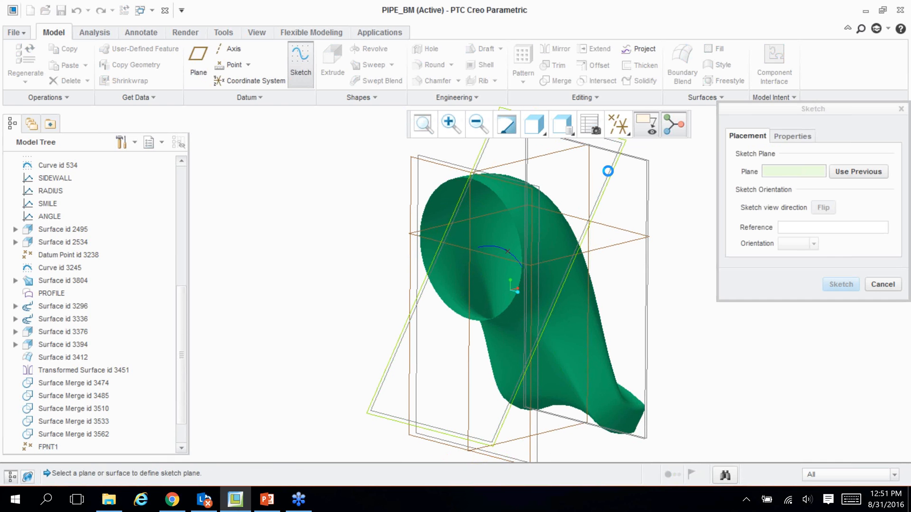
click(608, 171)
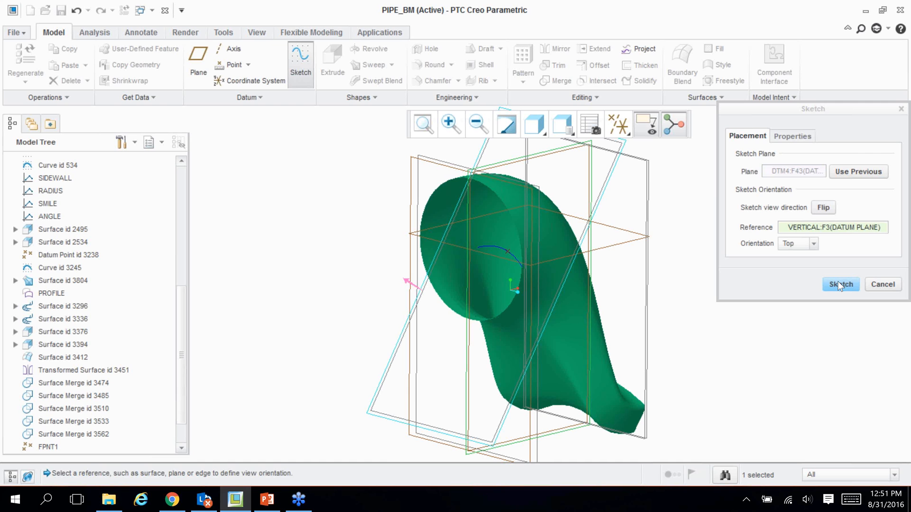
click(837, 281)
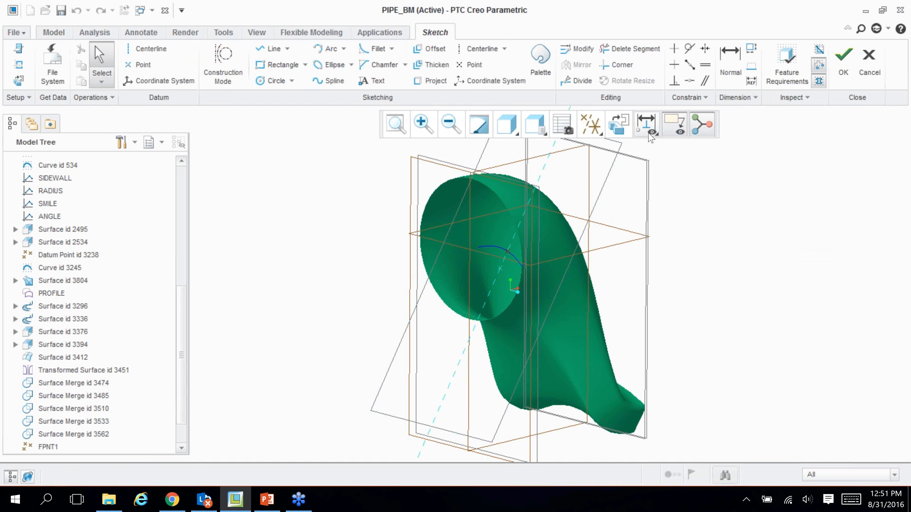
Add the field point FPNT1 to the sketch references, using the Datum Point selection filter
click(646, 126)
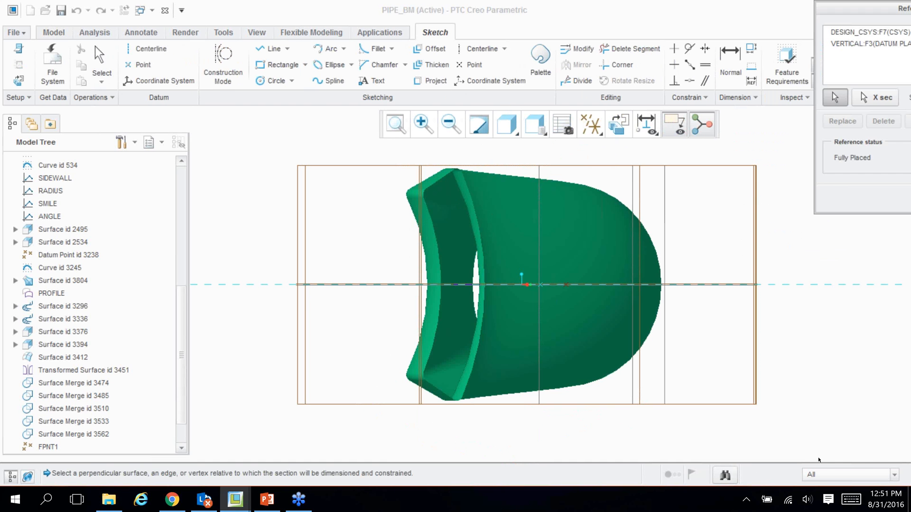
click(847, 474)
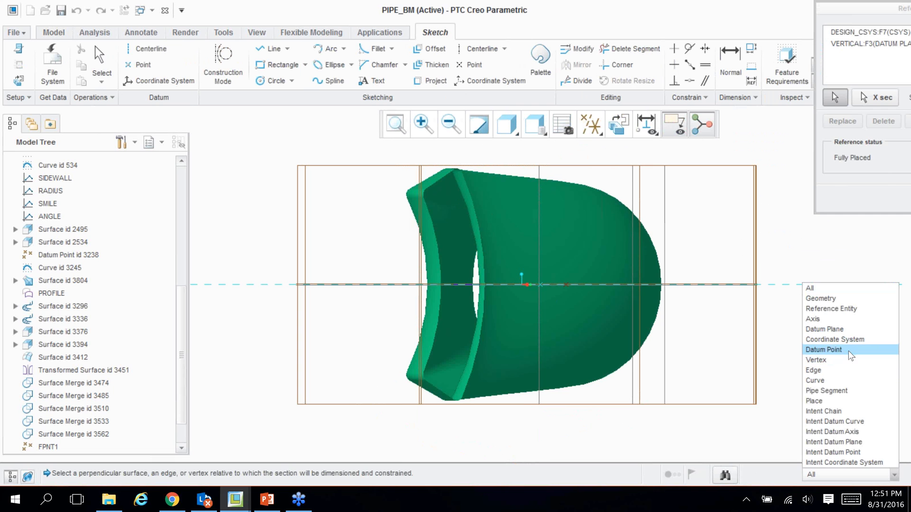
click(823, 350)
click(566, 284)
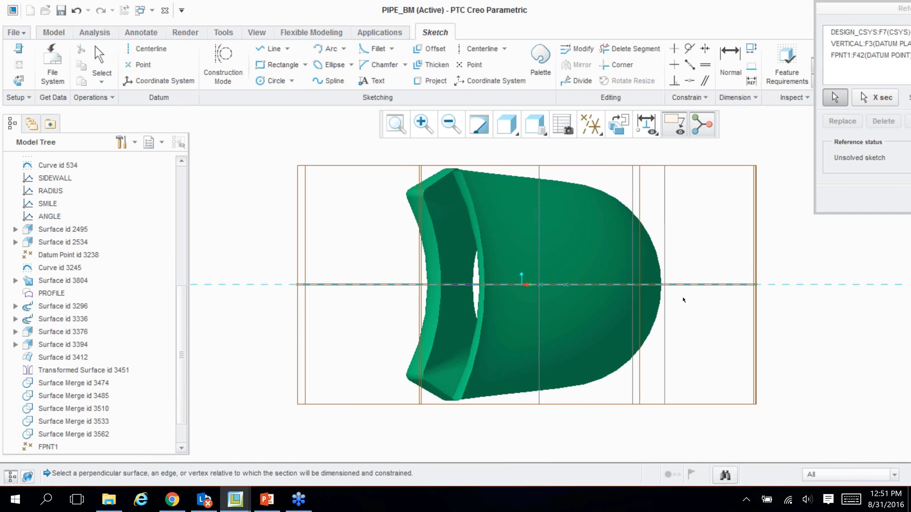
drag(860, 18, 794, 52)
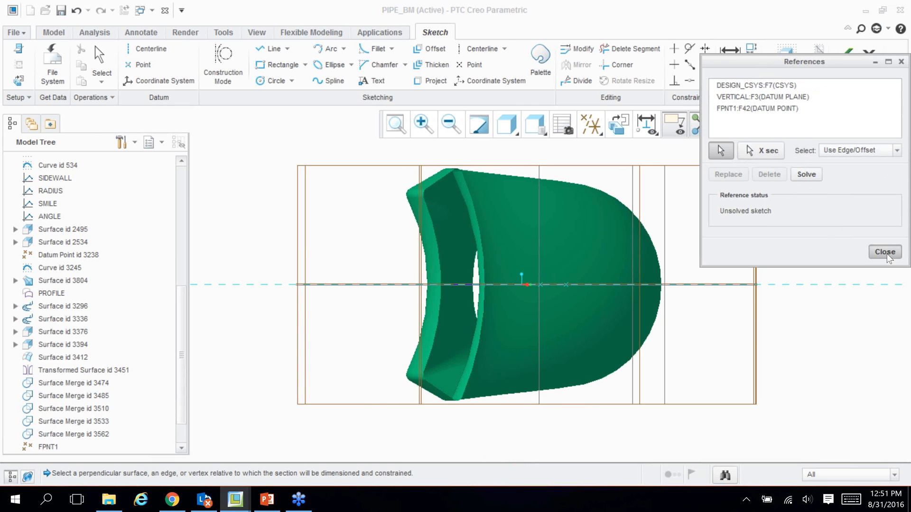
click(885, 253)
Sketch a circle centred on the field point FPNT1, large enough to enclose the pipe's cross-section, and fill it as a flat surface
click(273, 82)
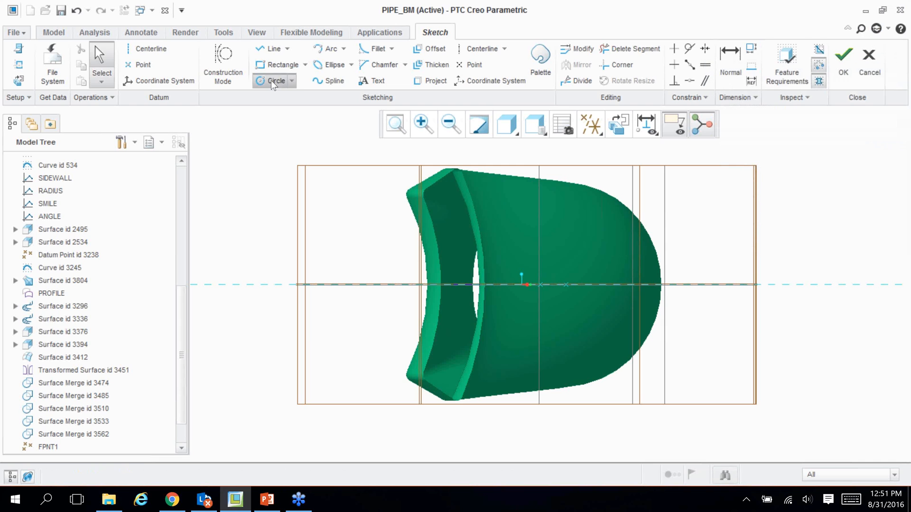
click(566, 285)
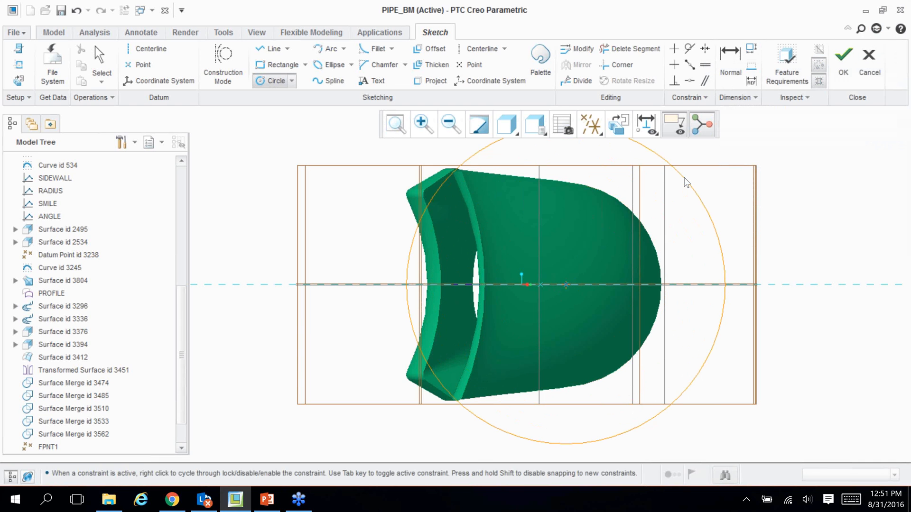
click(724, 177)
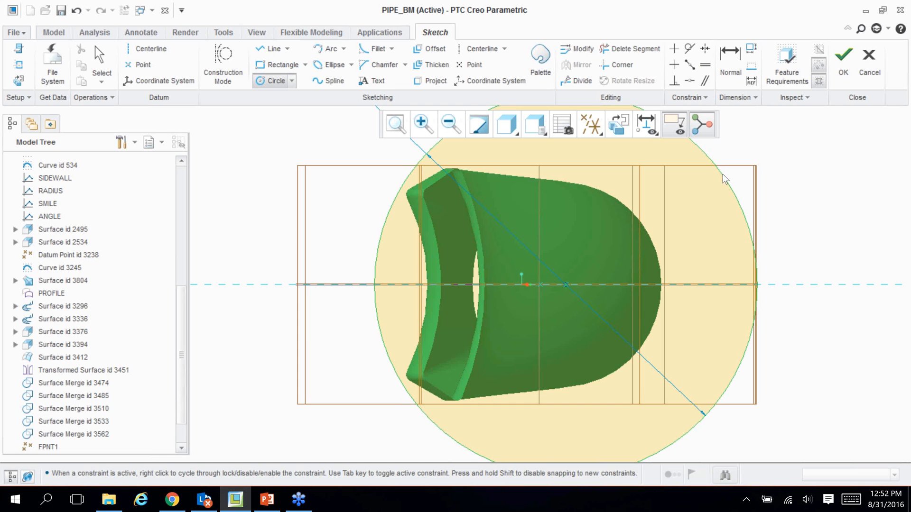
click(843, 61)
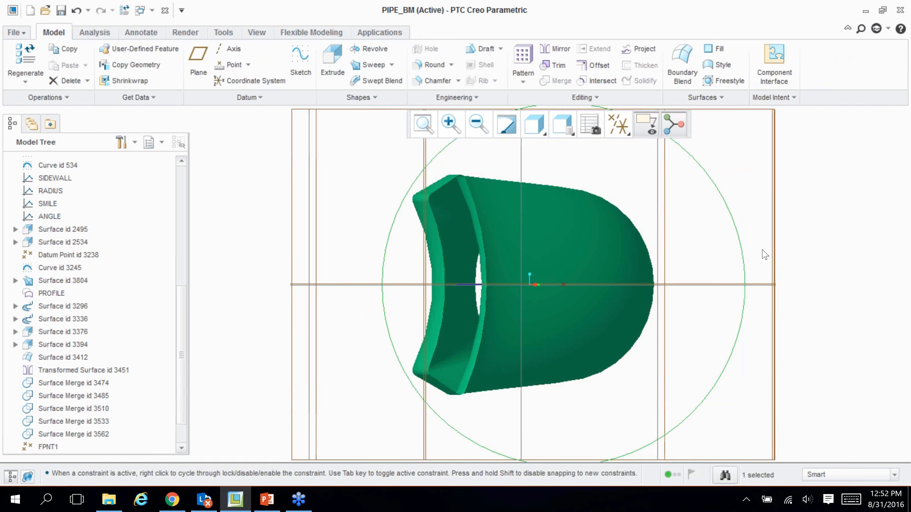
mouse_move(764, 255)
middle_down()
mouse_move(798, 208)
mouse_move(783, 167)
middle_up()
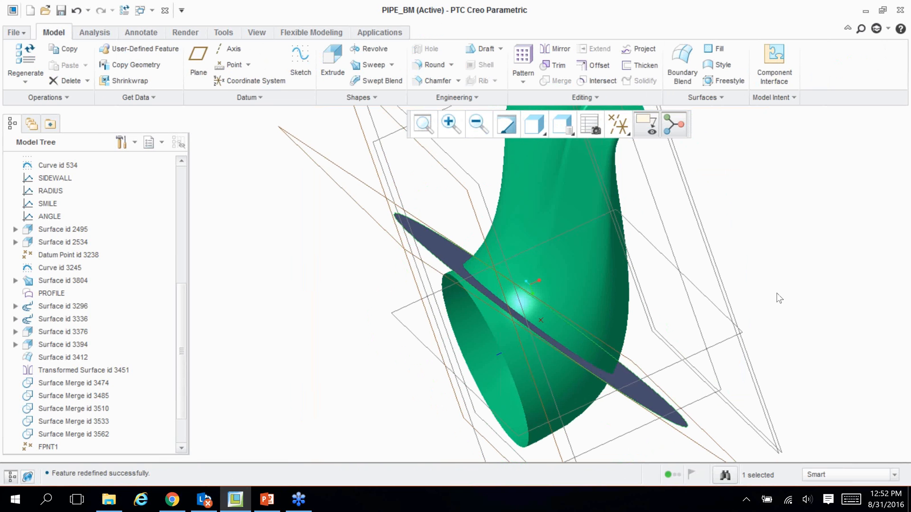
Trim the circular fill surface with the pipe quilt, keeping only the portion inside the pipe
middle_drag(779, 298, 452, 208)
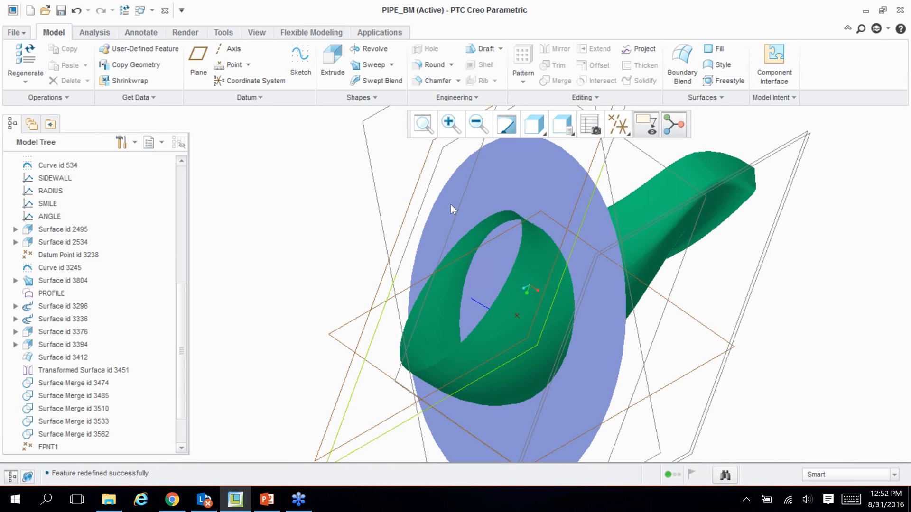
click(582, 198)
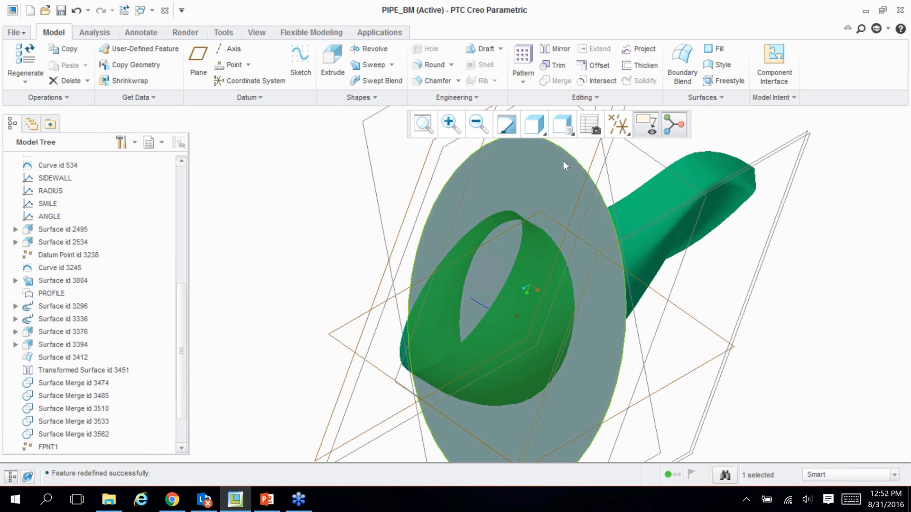
click(553, 65)
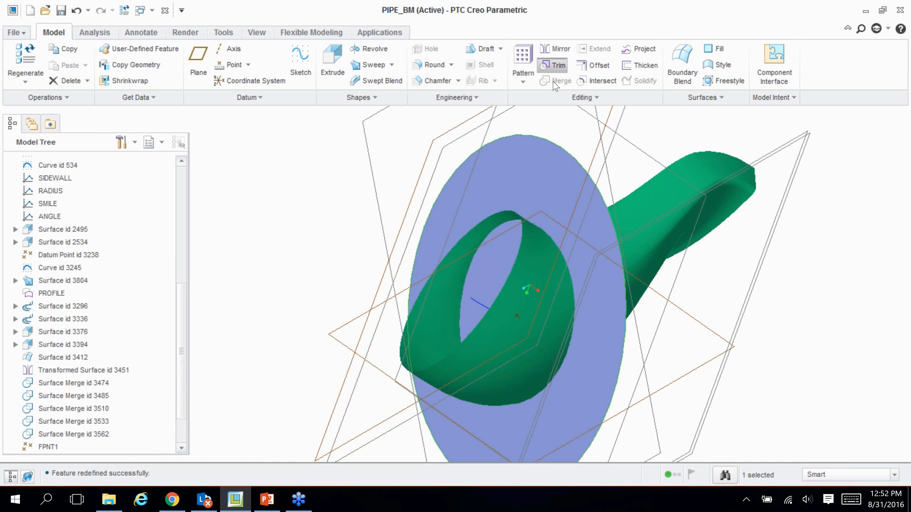
click(530, 285)
middle_drag(531, 285, 391, 298)
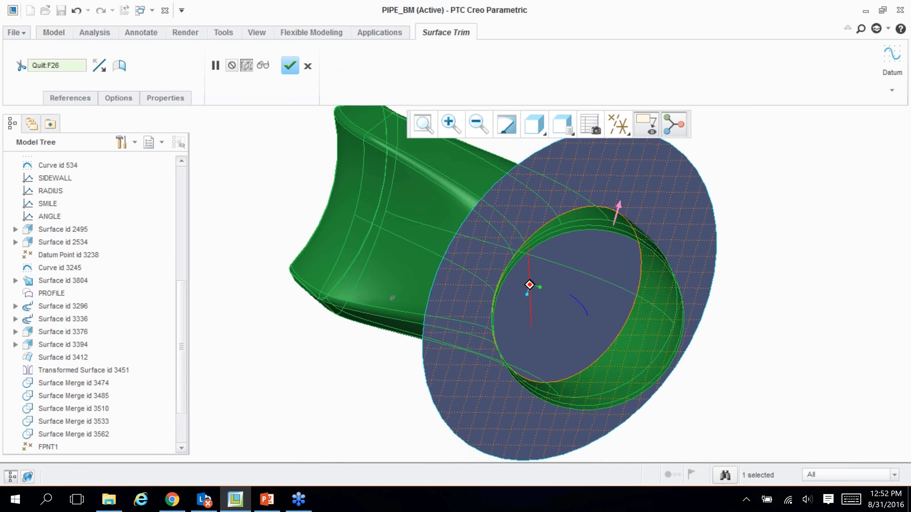
click(617, 212)
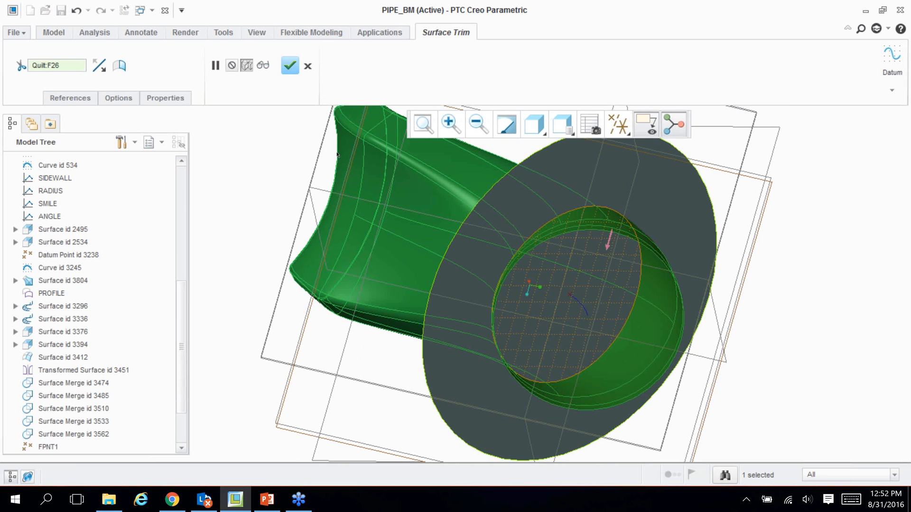
middle_click(336, 154)
Measure the area of the trimmed fill surface and save the measurement as a feature named area
middle_drag(335, 156, 239, 183)
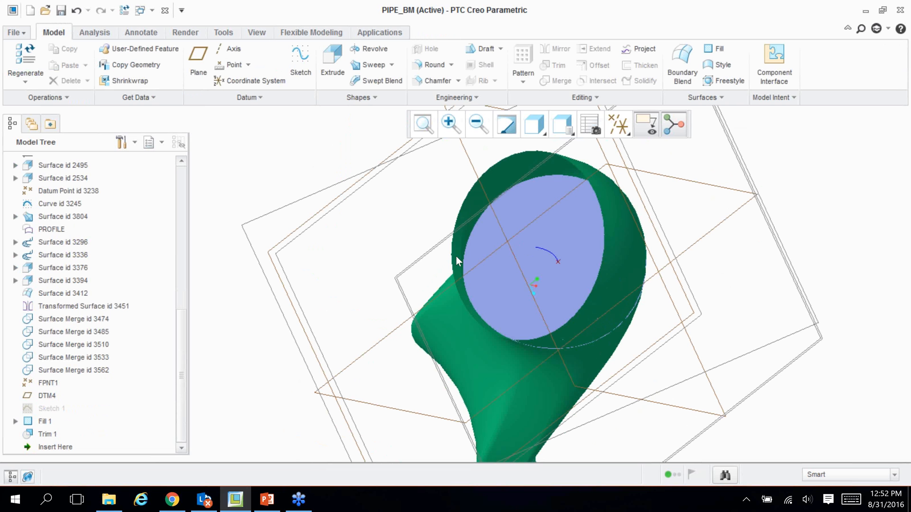
click(103, 34)
click(359, 83)
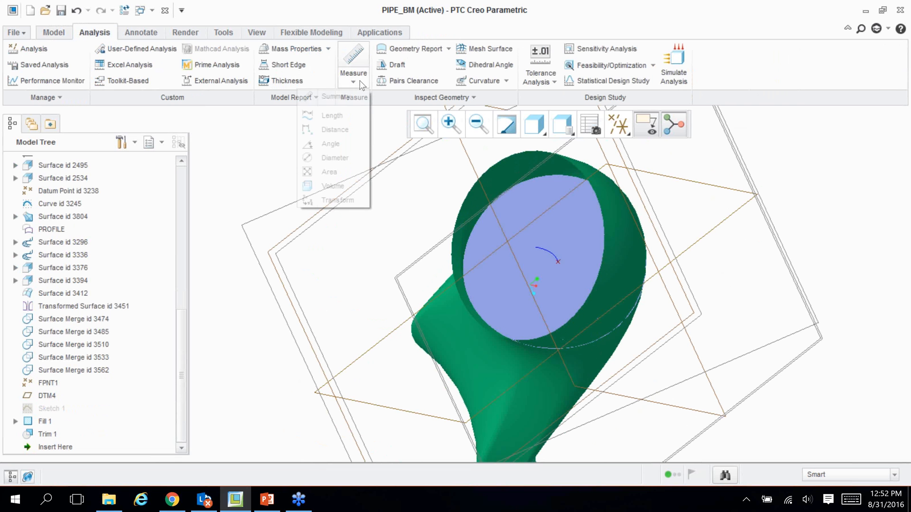
click(334, 172)
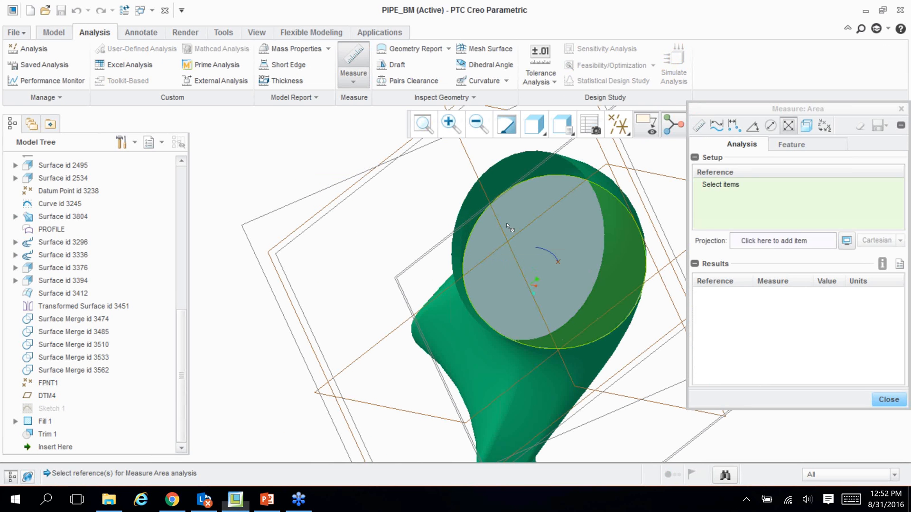
click(507, 226)
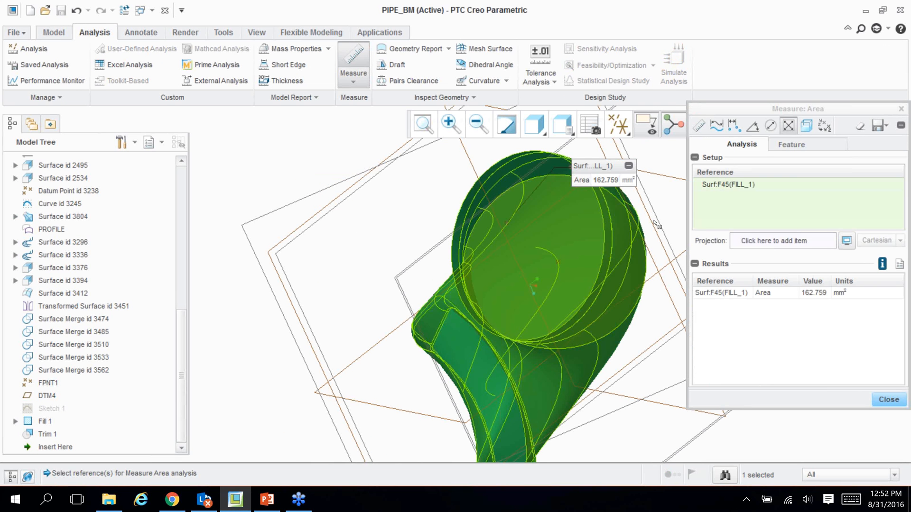
click(878, 125)
double_click(856, 171)
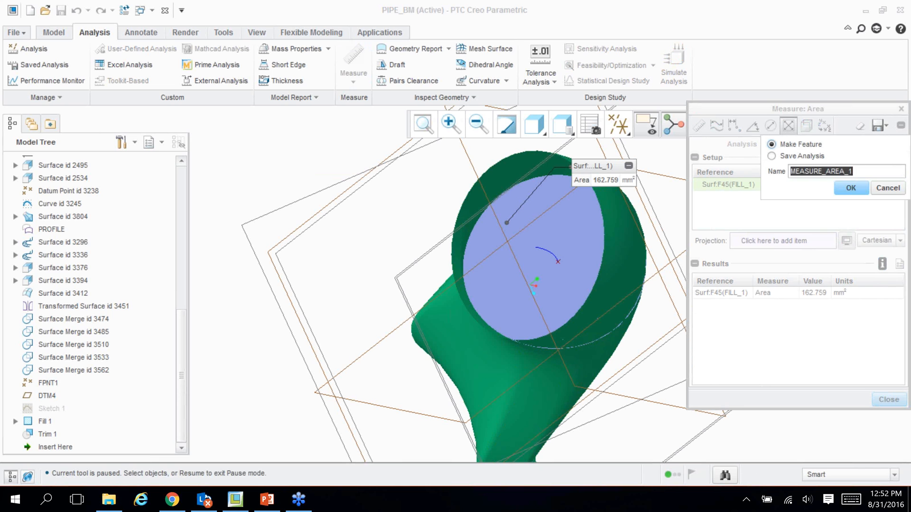
text(area)
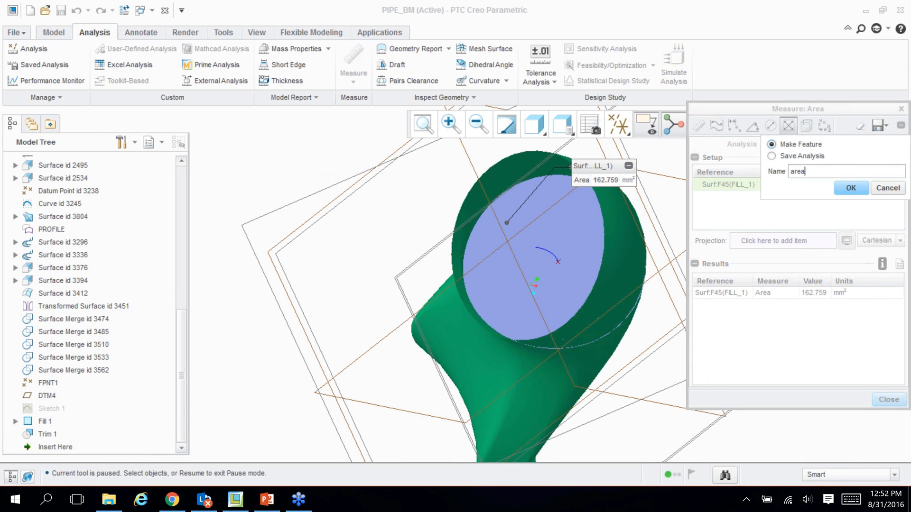
click(851, 187)
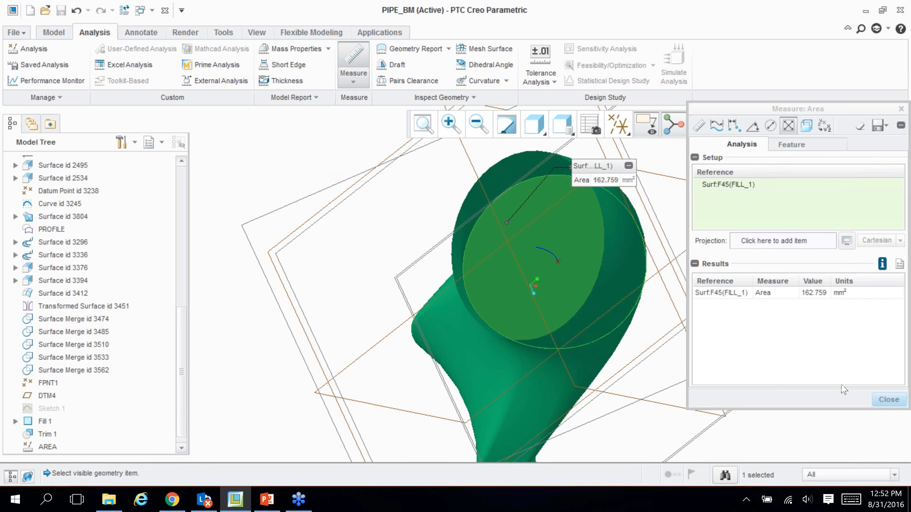
click(882, 400)
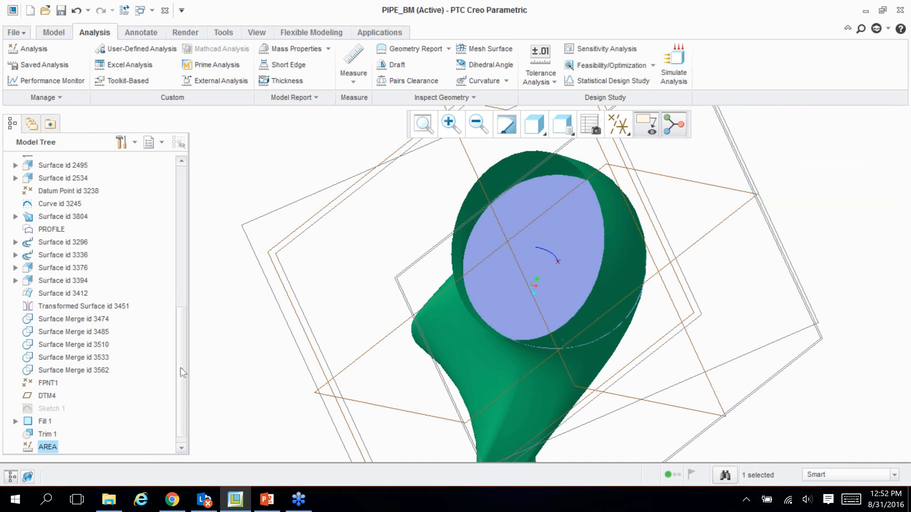
Group the features from FPNT1 through AREA into a local group
scroll(180, 367, down, 1)
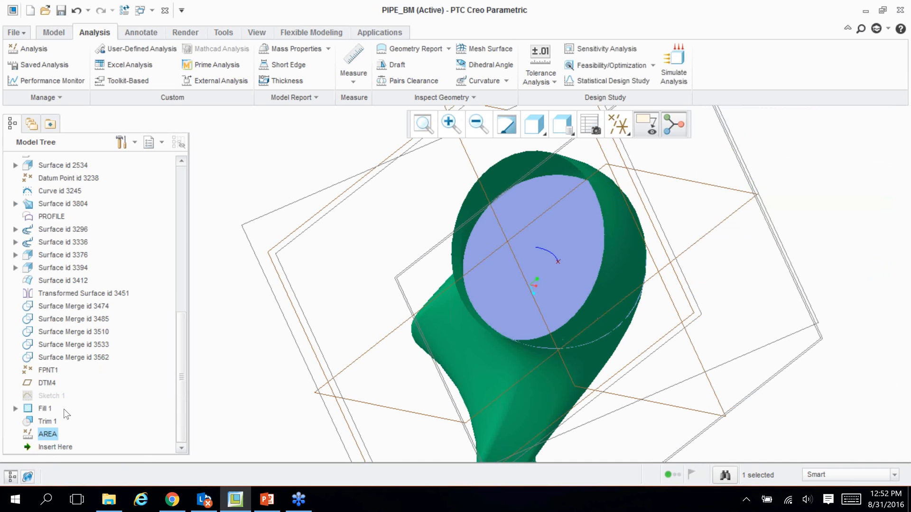
click(50, 370)
shift+click(51, 435)
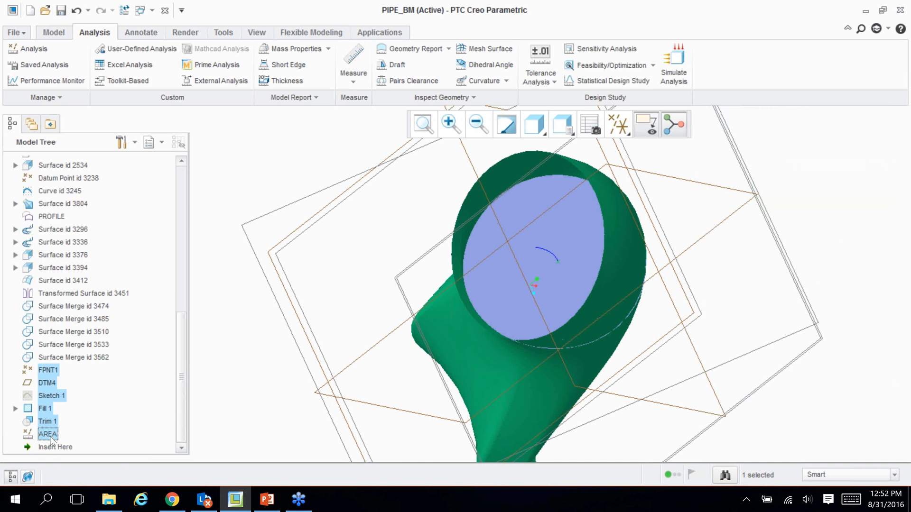
right_click(51, 436)
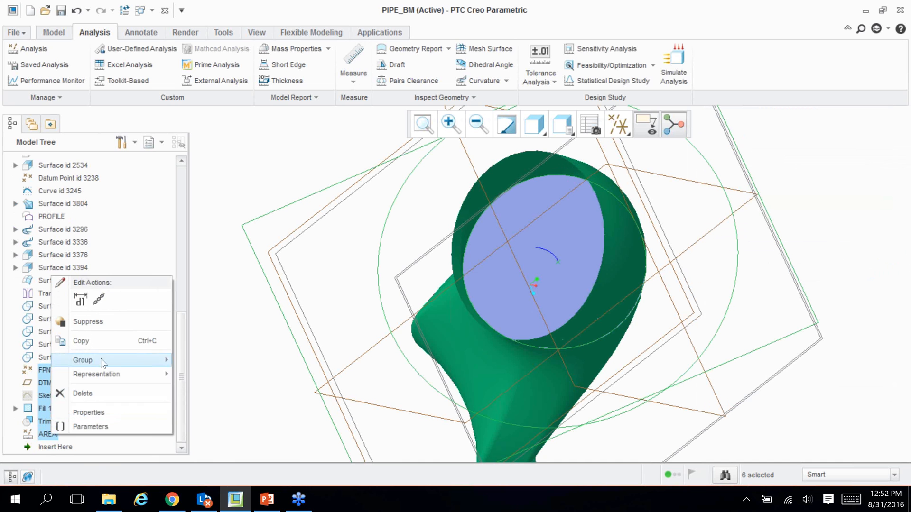
click(204, 361)
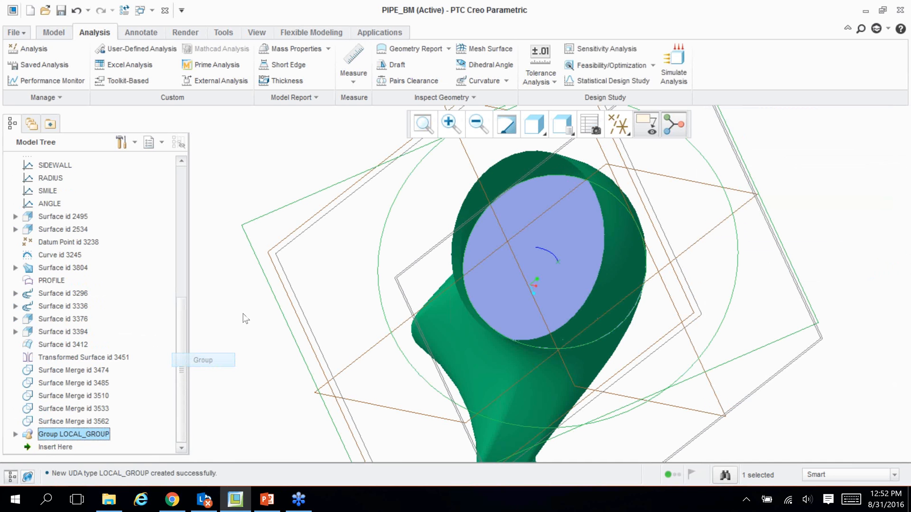
Start a UDA-type analysis feature, enter cross_section_area as its name, and proceed to its definition
middle_drag(289, 250, 285, 196)
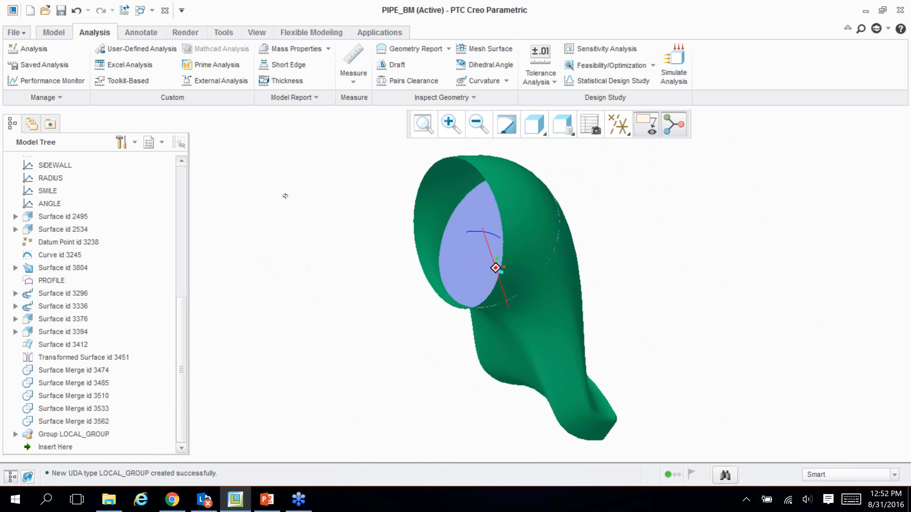
click(35, 49)
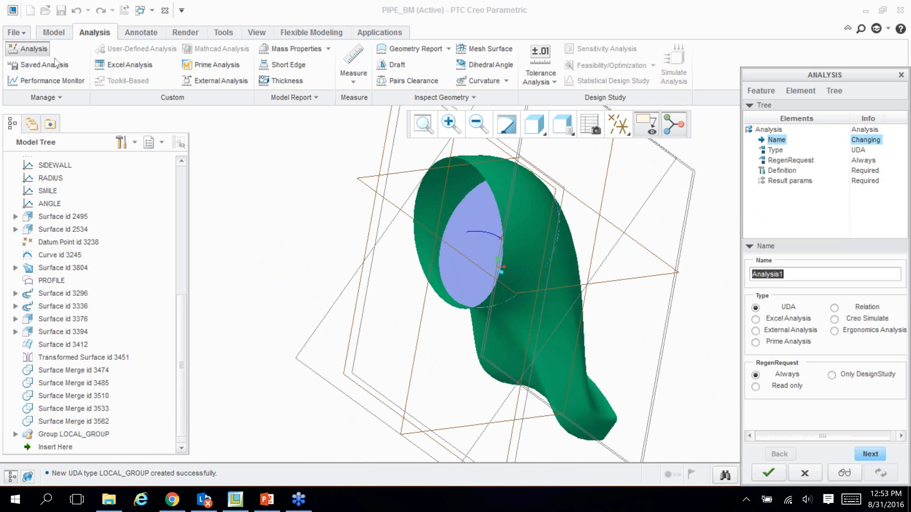
scroll(260, 243, up, 2)
shift+middle_drag(260, 243, 166, 237)
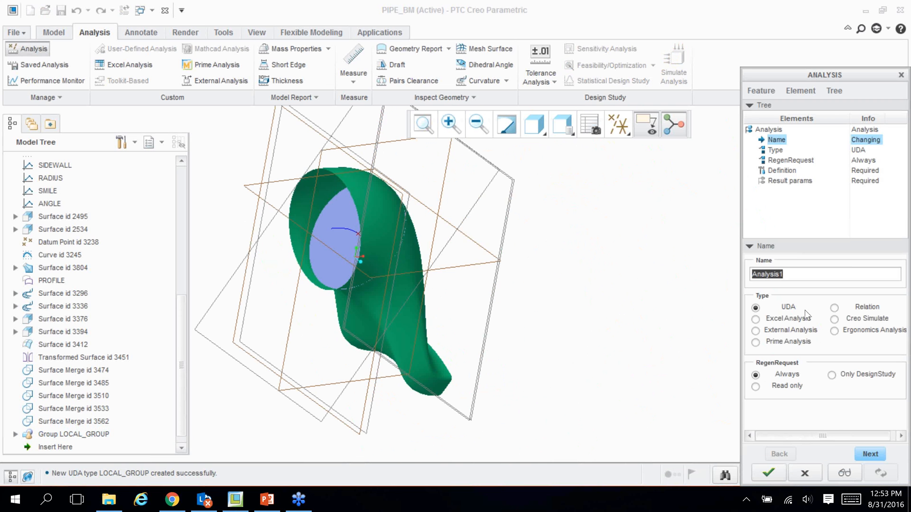
text(cross_section_area)
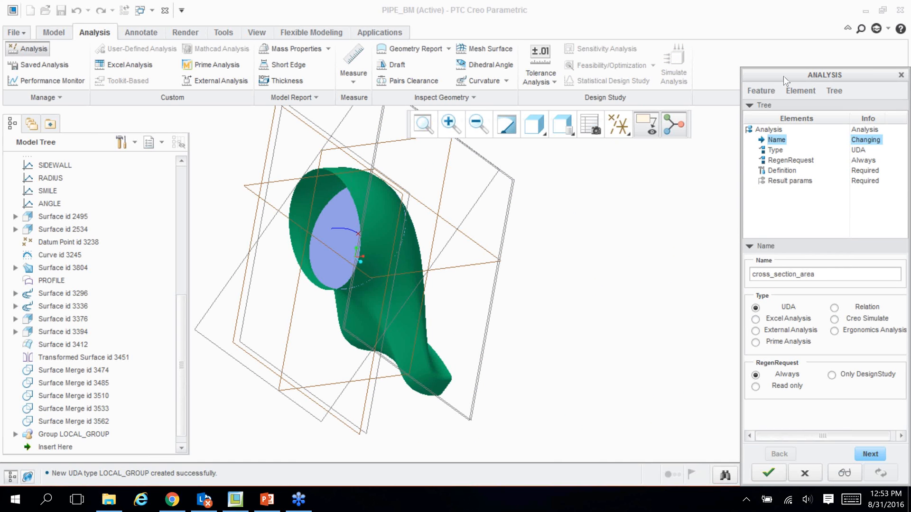
drag(751, 71, 673, 31)
click(797, 415)
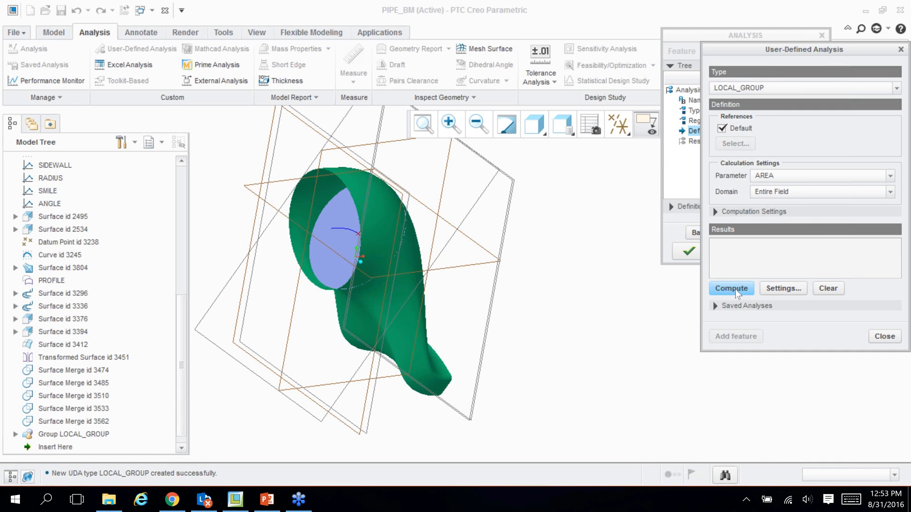
Compute the AREA parameter of LOCAL_GROUP over the entire field and hide all datum display to inspect the plot along the pipe
click(732, 292)
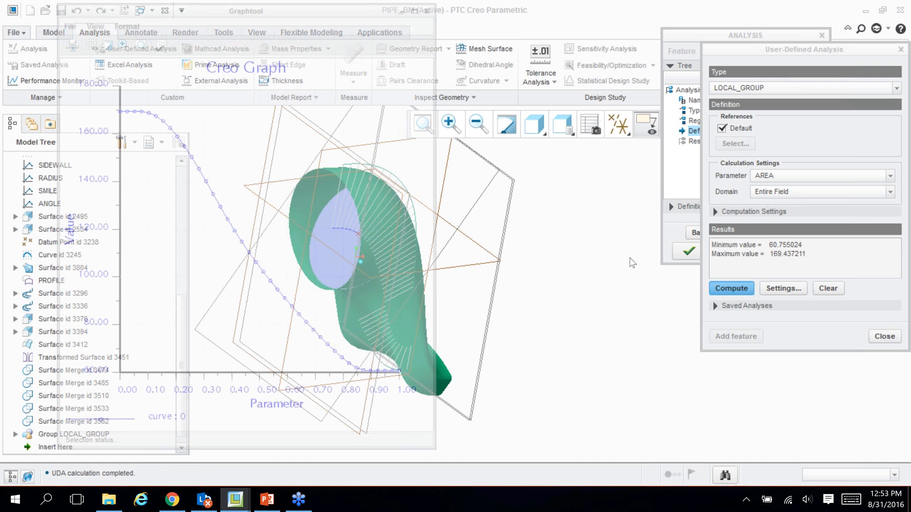
click(618, 124)
click(599, 146)
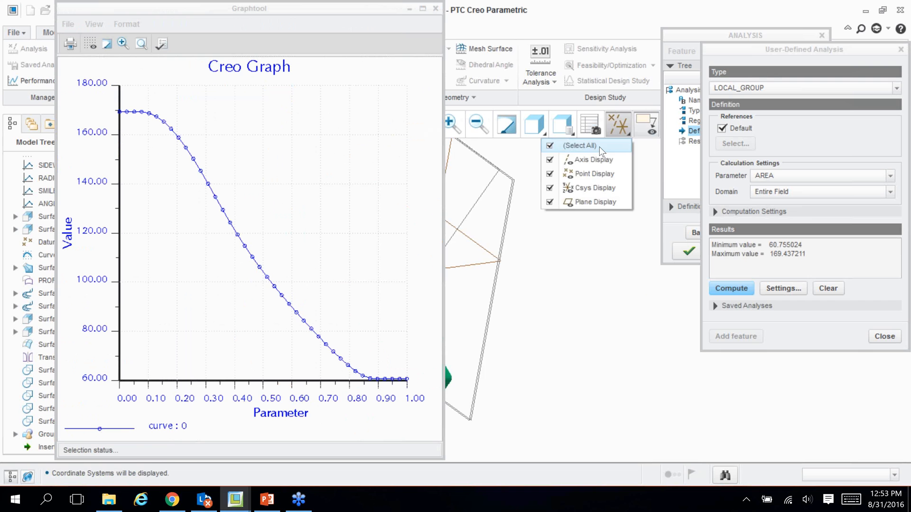
click(599, 146)
mouse_move(475, 190)
shift+middle_down()
mouse_move(612, 218)
mouse_move(571, 213)
mouse_move(522, 174)
mouse_move(531, 172)
shift+middle_up()
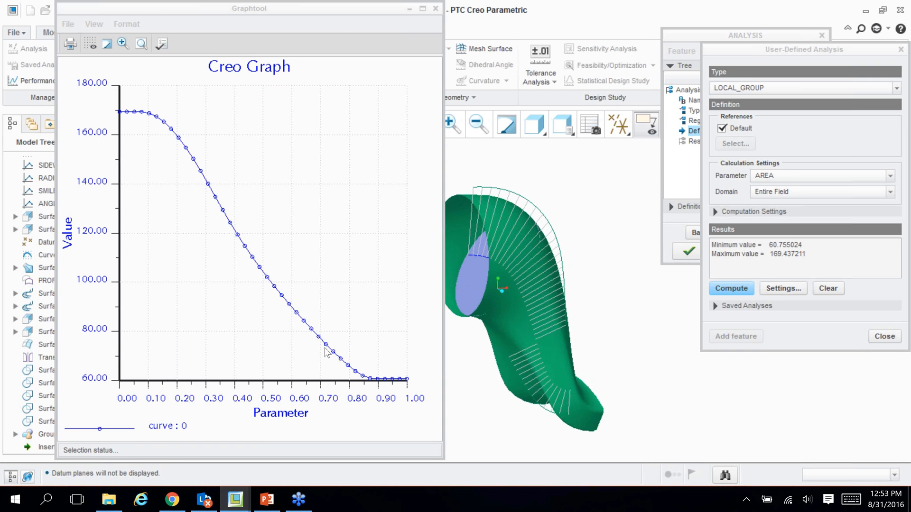
mouse_move(600, 317)
middle_down()
mouse_move(569, 323)
mouse_move(600, 391)
middle_up()
scroll(600, 391, up, 2)
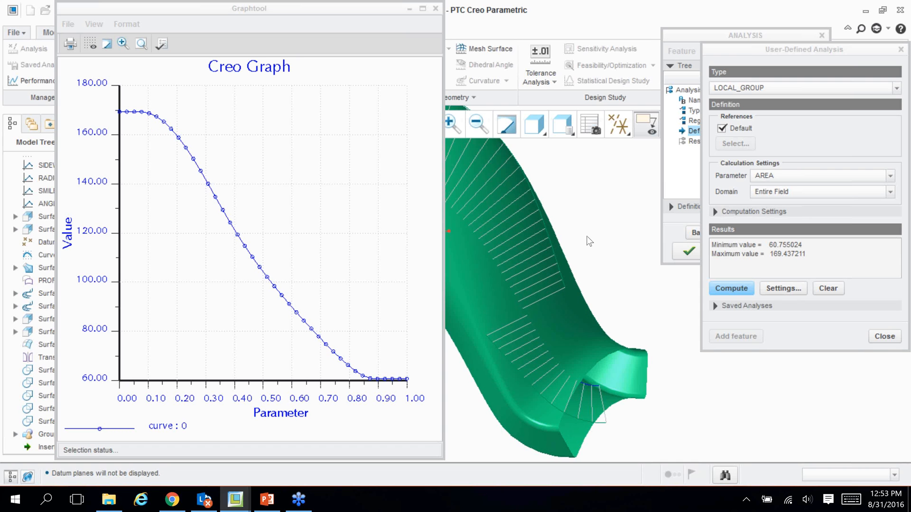
scroll(587, 235, down, 2)
mouse_move(587, 235)
middle_down()
mouse_move(608, 210)
mouse_move(653, 204)
mouse_move(612, 214)
mouse_move(626, 231)
middle_up()
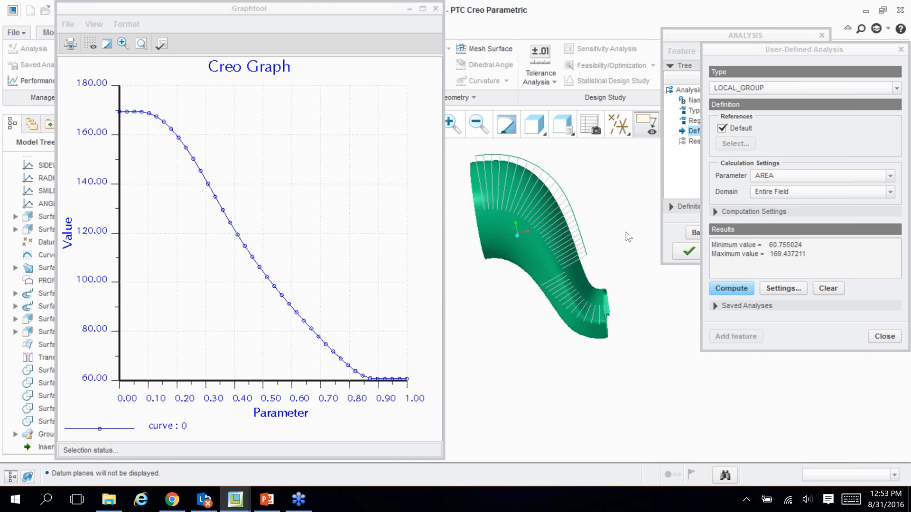
Recompute the AREA analysis with the domain kept at Entire Field, and close the user-defined analysis definition
click(804, 191)
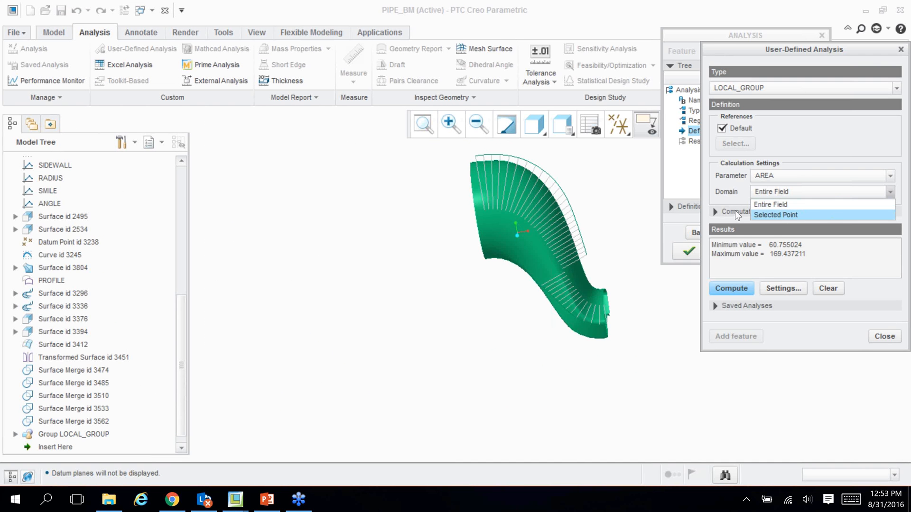
click(799, 205)
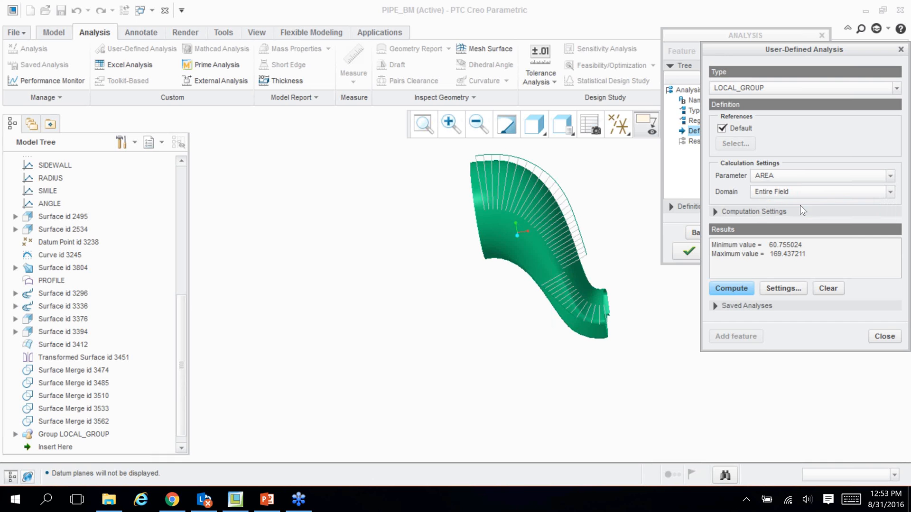
click(732, 289)
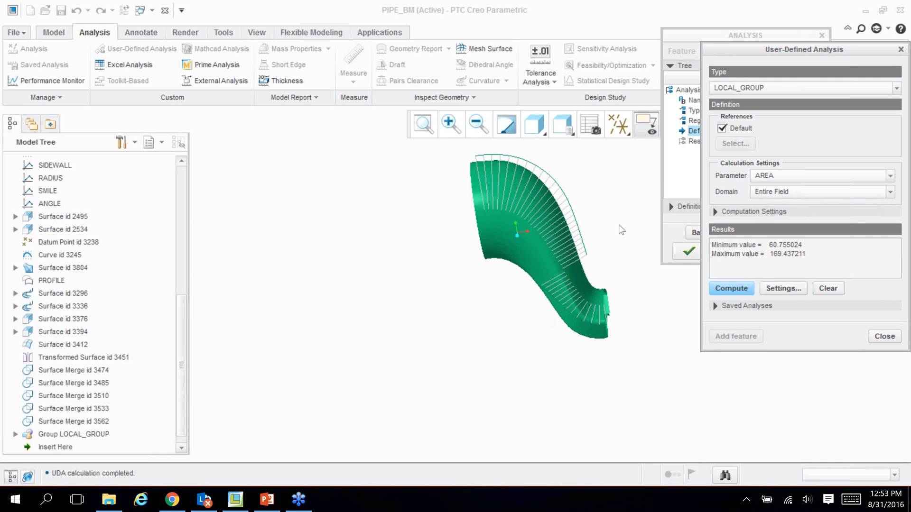
scroll(617, 224, down, 2)
middle_drag(590, 218, 622, 221)
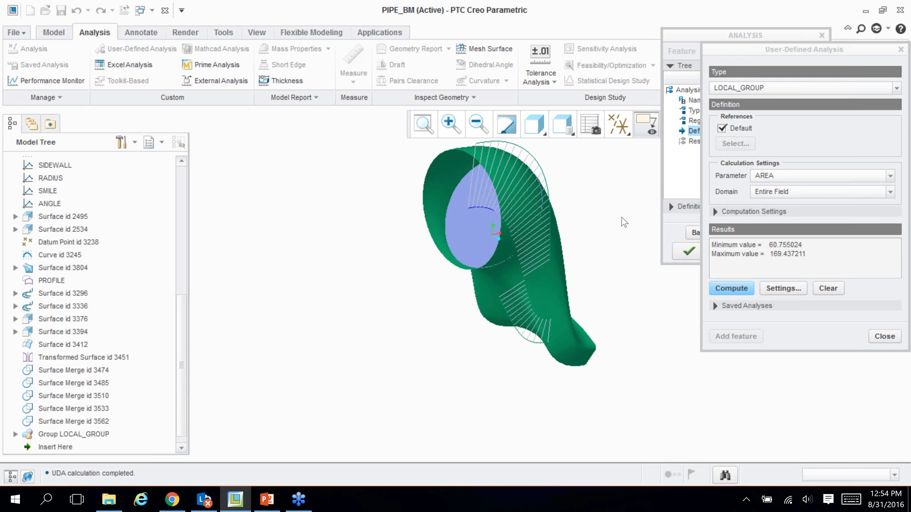
click(878, 337)
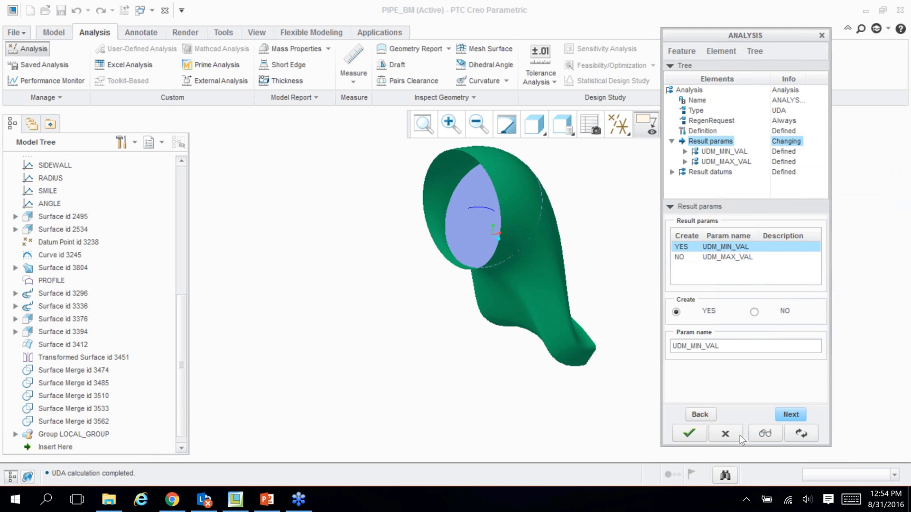